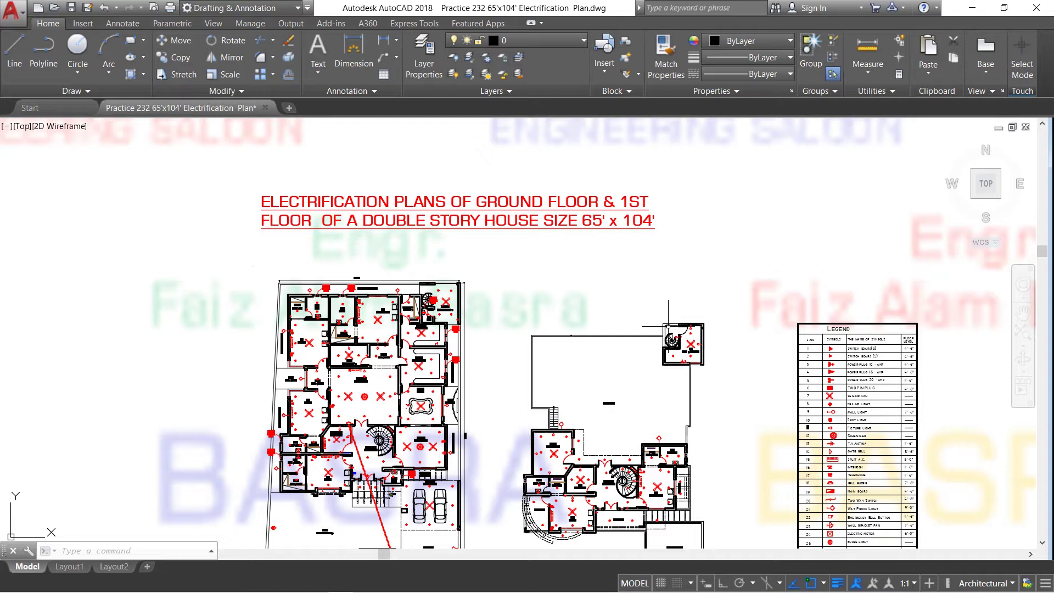
Step: Change 65 to 70 in the title so the house size reads 70' x 104'
{"action": "left_click", "coordinate": [592, 221]}
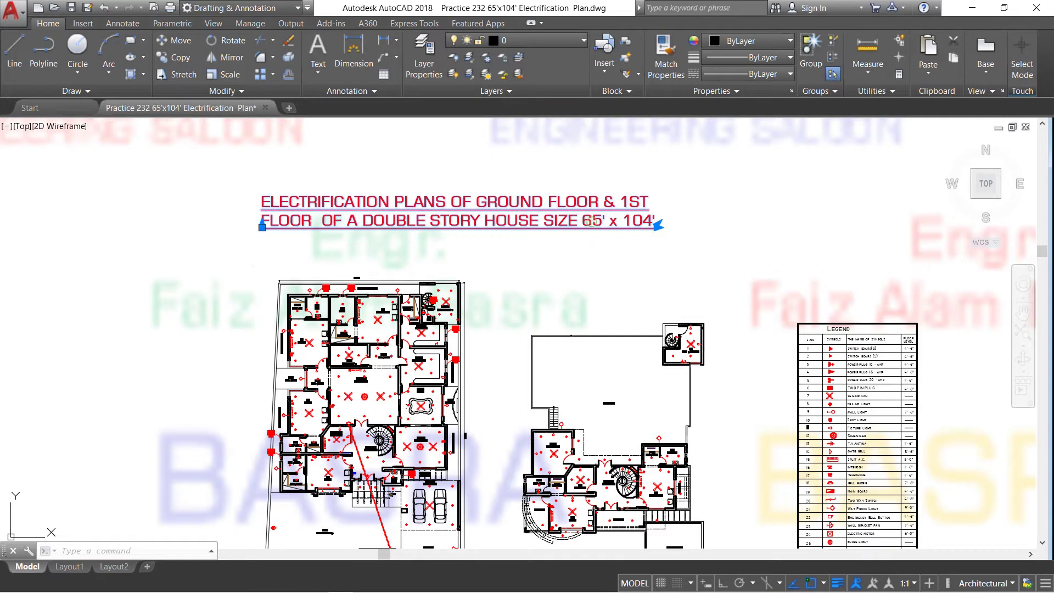
{"action": "left_click", "coordinate": [598, 218]}
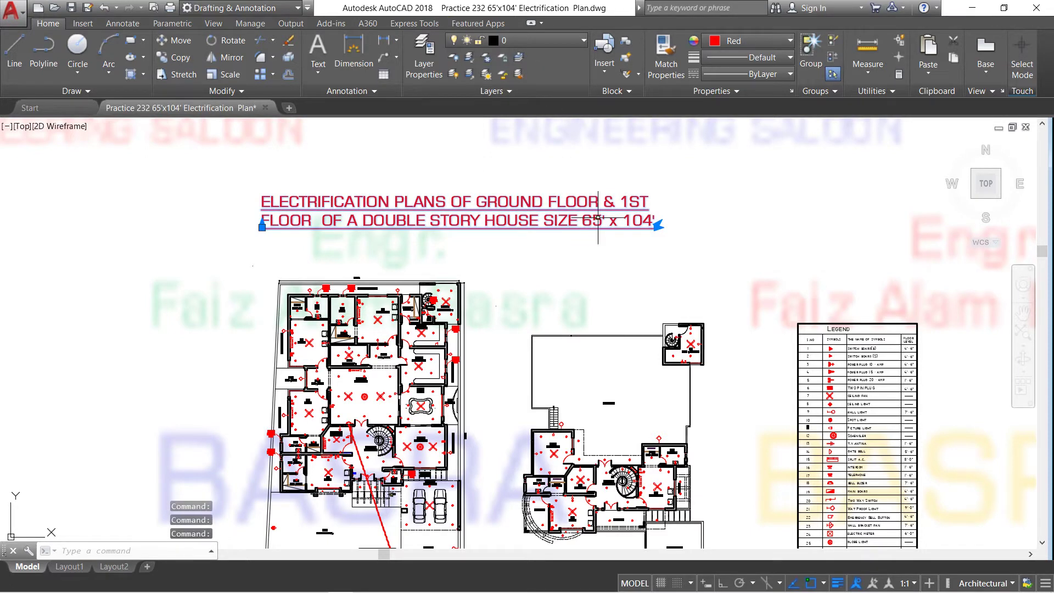
{"action": "double_click", "coordinate": [598, 219]}
{"action": "left_click_drag", "start_coordinate": [583, 220], "coordinate": [602, 220]}
{"action": "type", "text": "7"}
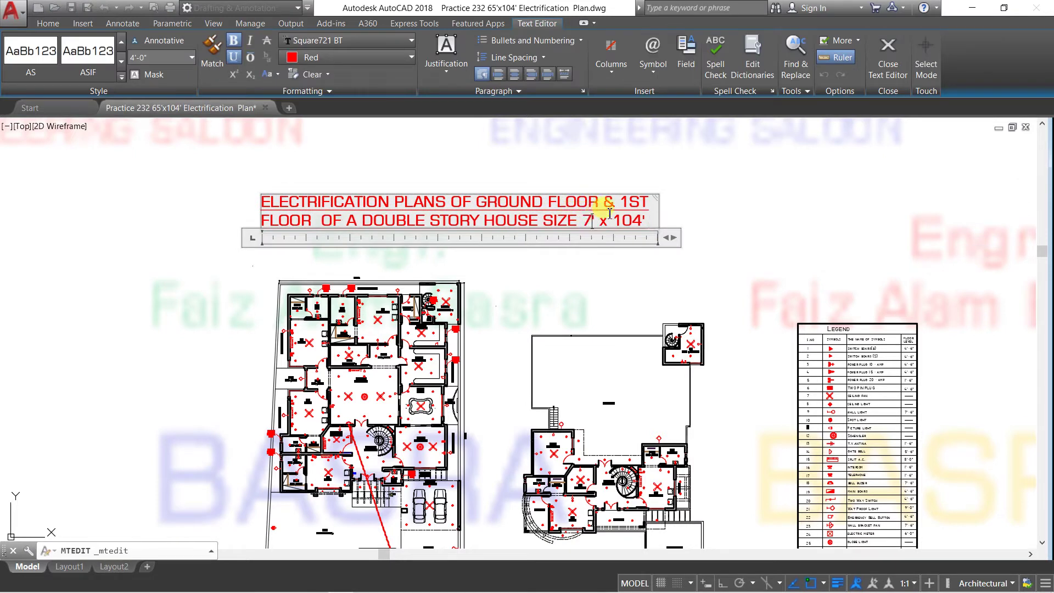
{"action": "type", "text": "0"}
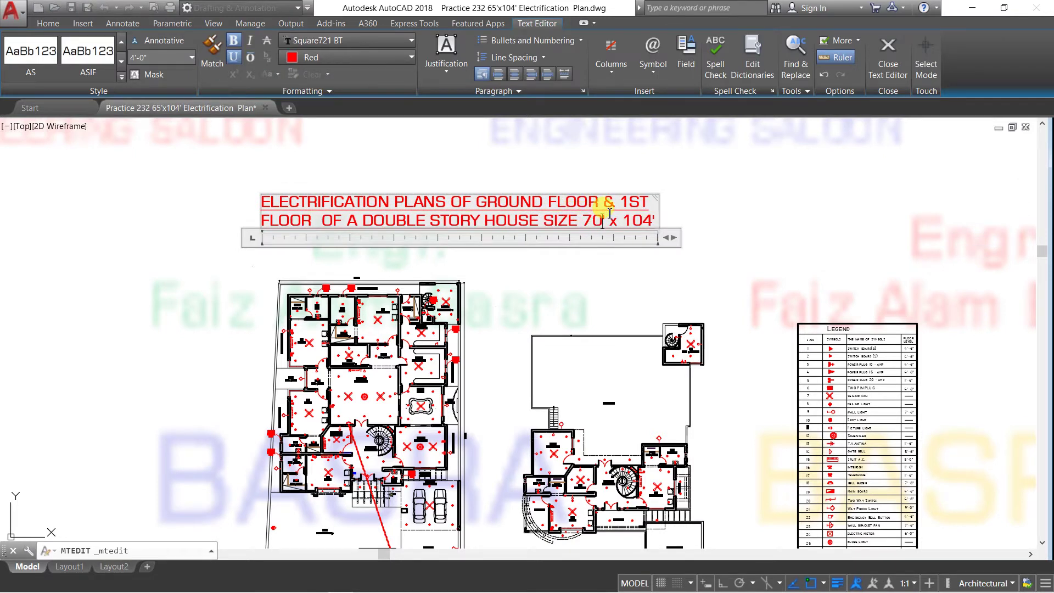
{"action": "left_click", "coordinate": [654, 265]}
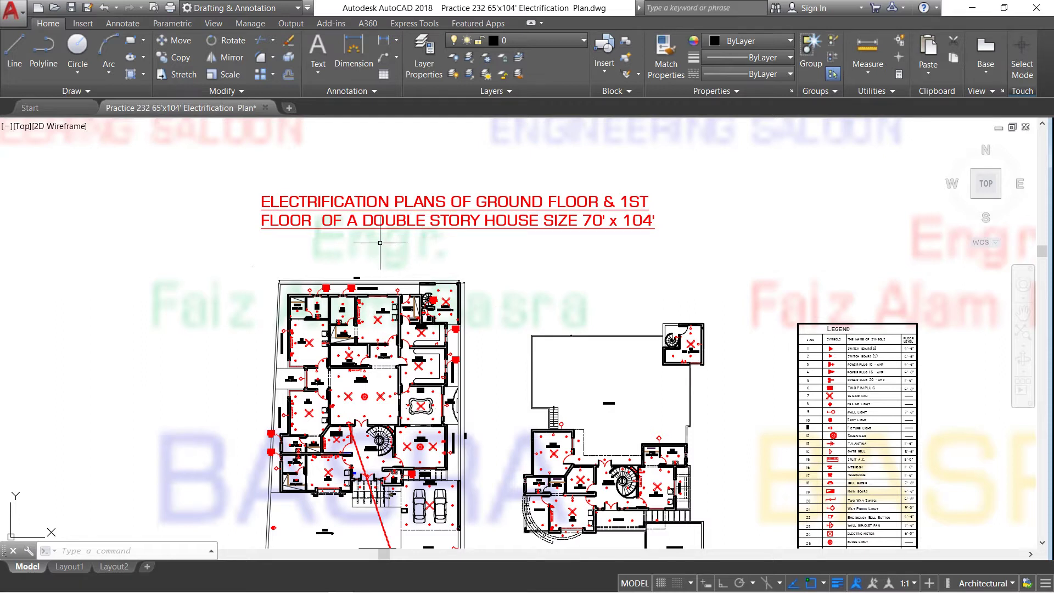
Step: Zoom out to the whole drawing, then zoom in on the electric legend table
{"action": "scroll", "coordinate": [380, 242], "scroll_direction": "down", "scroll_amount": 2}
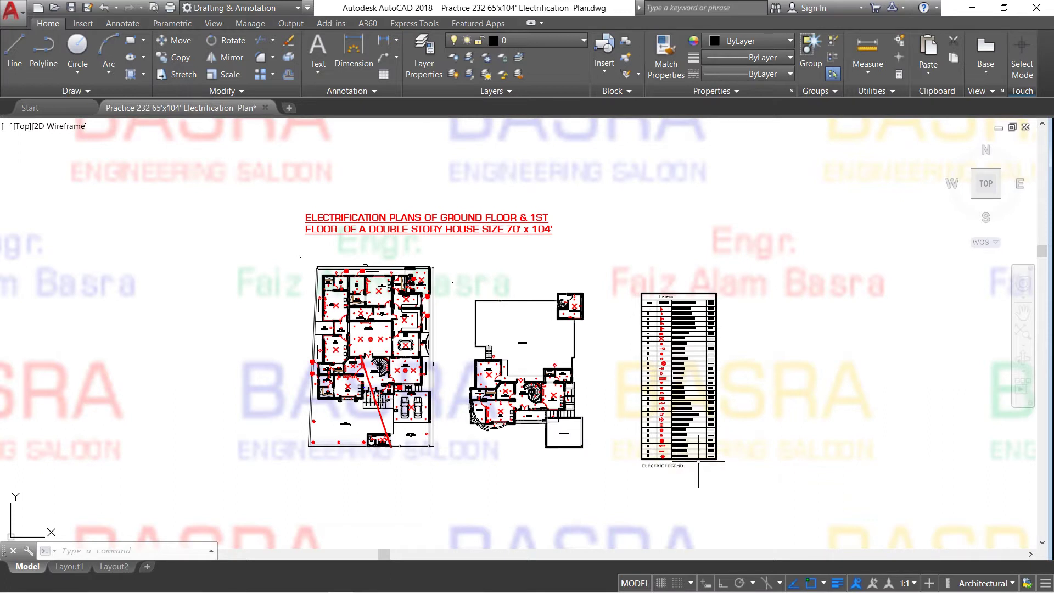
{"action": "scroll", "coordinate": [424, 422], "scroll_direction": "up", "scroll_amount": 4}
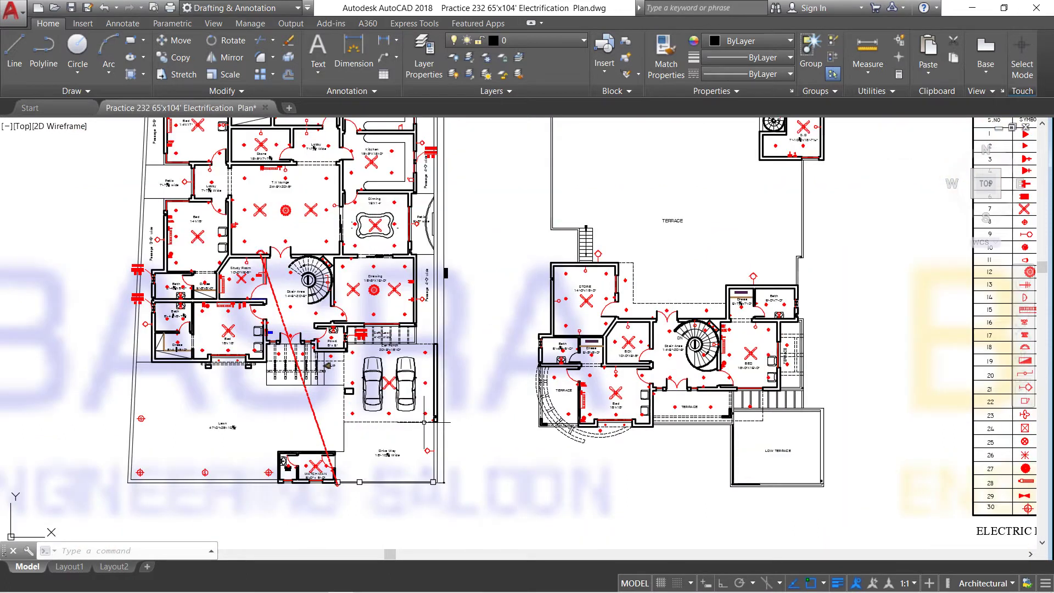
{"action": "scroll", "coordinate": [307, 406], "scroll_direction": "down", "scroll_amount": 3}
{"action": "scroll", "coordinate": [294, 398], "scroll_direction": "down", "scroll_amount": 2}
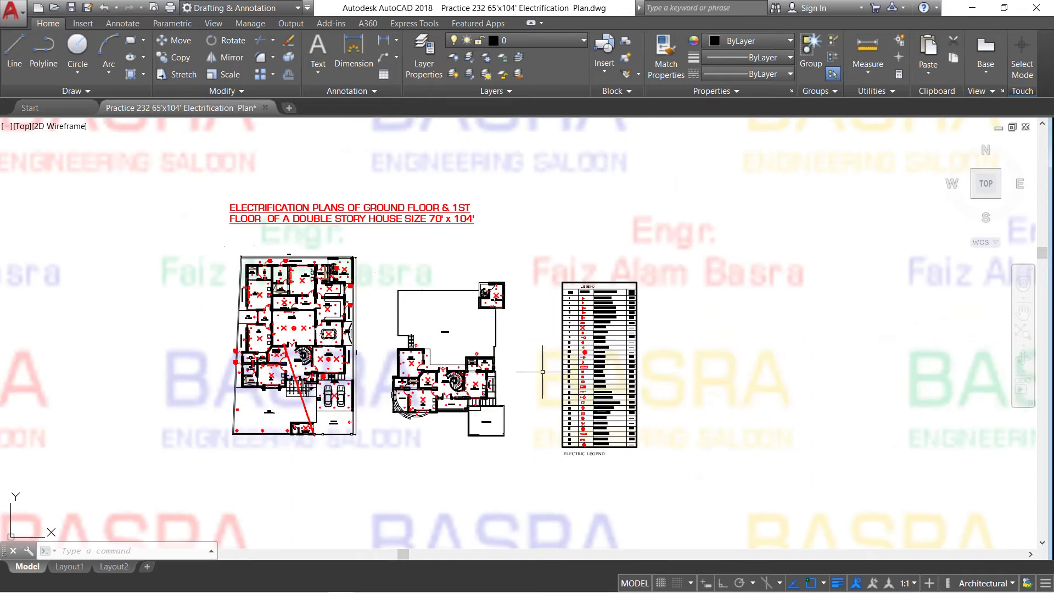
{"action": "scroll", "coordinate": [610, 351], "scroll_direction": "up", "scroll_amount": 2}
{"action": "scroll", "coordinate": [582, 252], "scroll_direction": "up", "scroll_amount": 2}
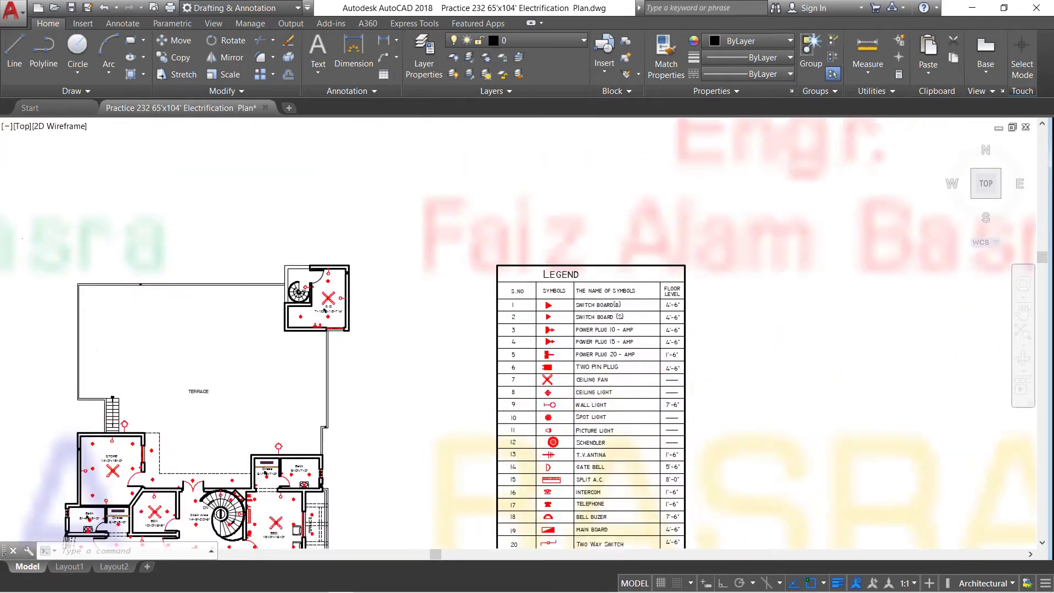
{"action": "scroll", "coordinate": [561, 270], "scroll_direction": "up", "scroll_amount": 4}
{"action": "scroll", "coordinate": [482, 318], "scroll_direction": "up", "scroll_amount": 2}
{"action": "scroll", "coordinate": [397, 276], "scroll_direction": "down", "scroll_amount": 2}
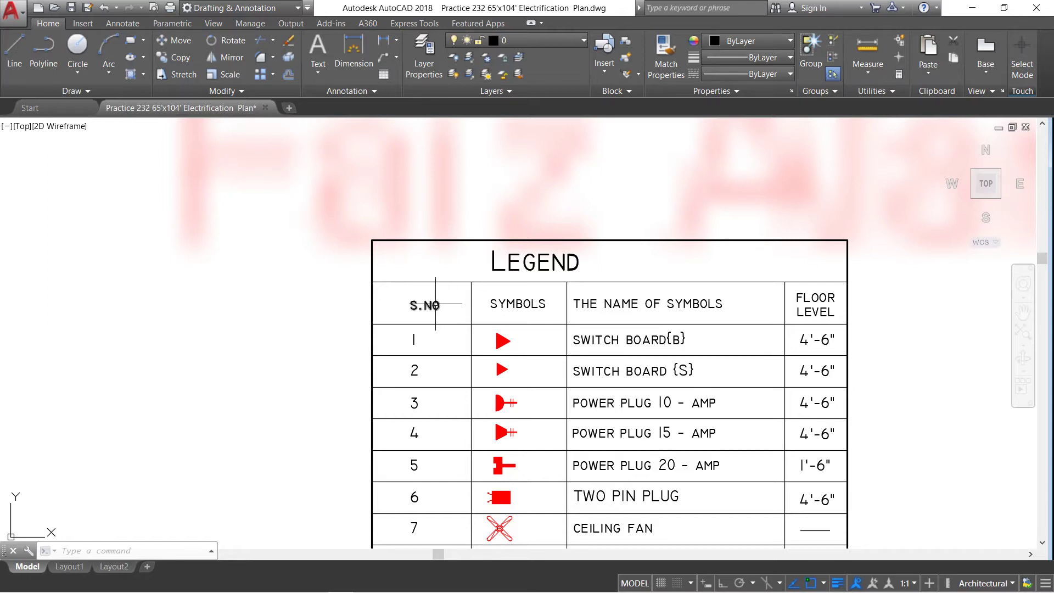
{"action": "scroll", "coordinate": [435, 303], "scroll_direction": "down", "scroll_amount": 4}
{"action": "scroll", "coordinate": [423, 352], "scroll_direction": "up", "scroll_amount": 4}
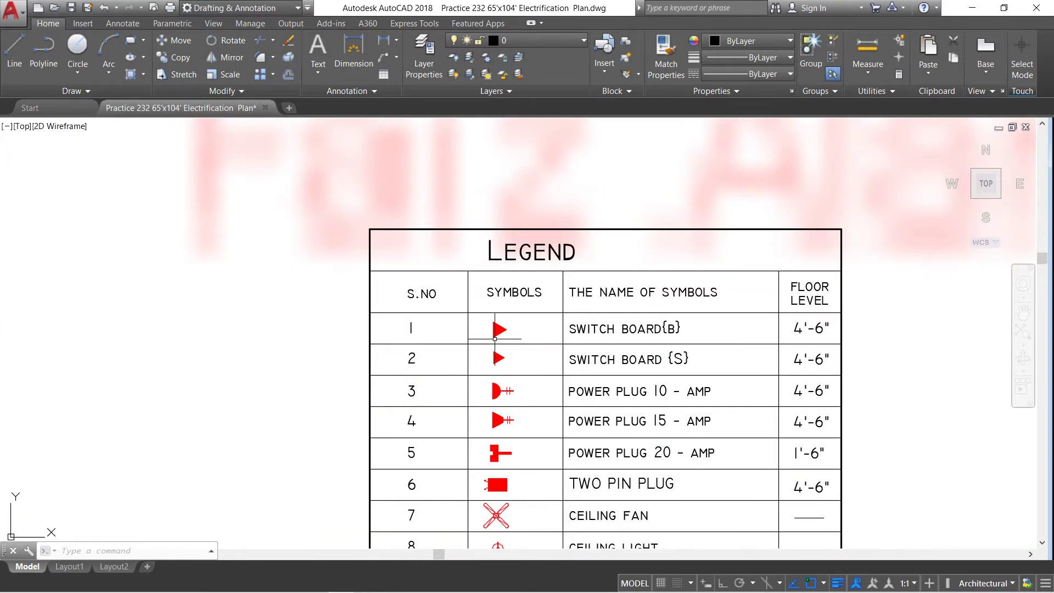
{"action": "scroll", "coordinate": [494, 338], "scroll_direction": "up", "scroll_amount": 2}
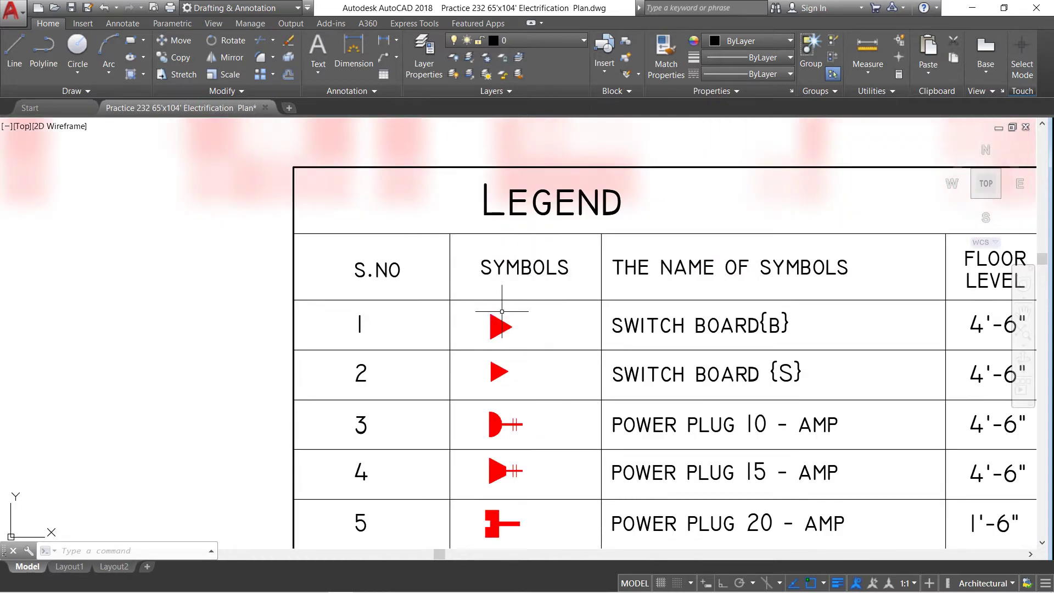
{"action": "scroll", "coordinate": [431, 316], "scroll_direction": "down", "scroll_amount": 2}
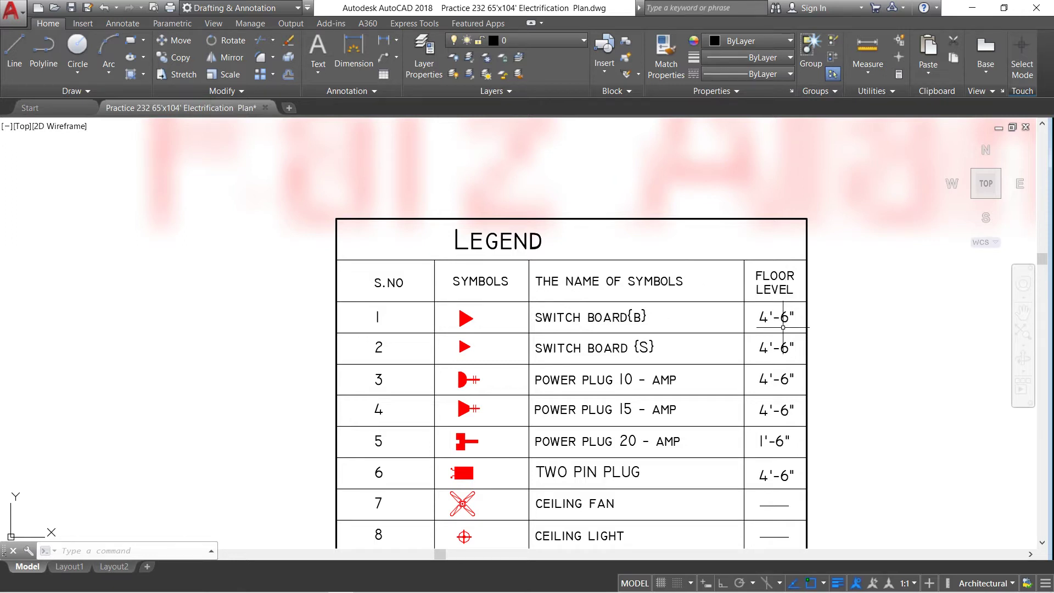
{"action": "scroll", "coordinate": [783, 327], "scroll_direction": "up", "scroll_amount": 2}
{"action": "scroll", "coordinate": [783, 327], "scroll_direction": "down", "scroll_amount": 2}
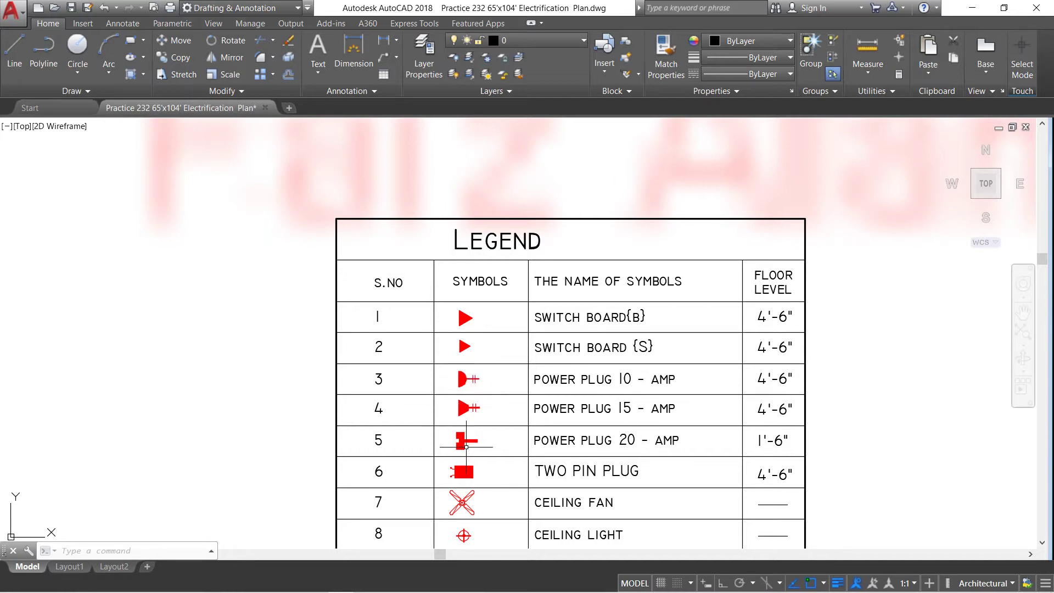
{"action": "scroll", "coordinate": [466, 446], "scroll_direction": "up", "scroll_amount": 2}
{"action": "scroll", "coordinate": [362, 425], "scroll_direction": "down", "scroll_amount": 2}
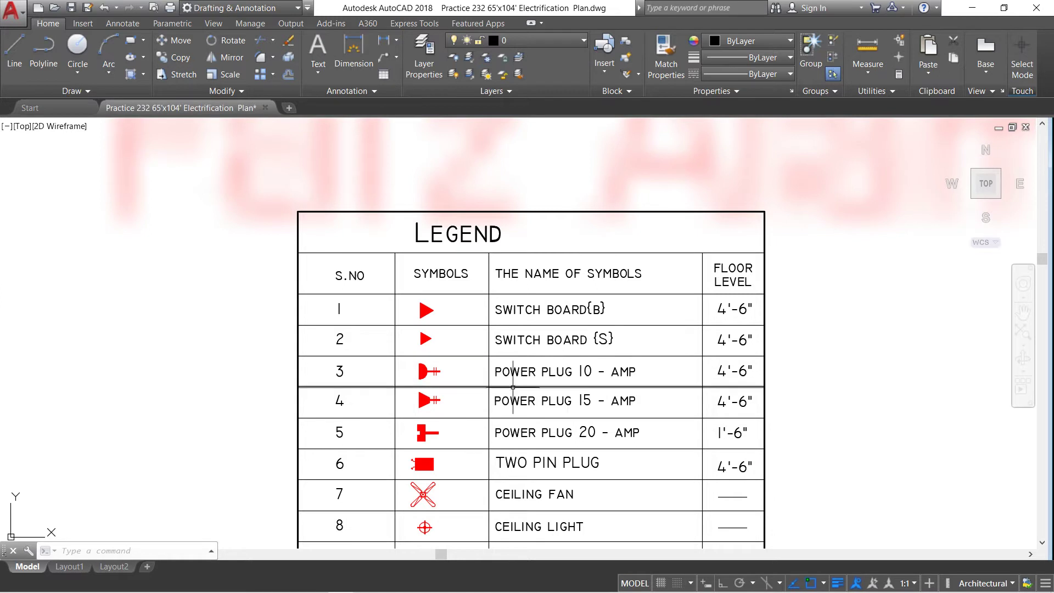
{"action": "scroll", "coordinate": [494, 382], "scroll_direction": "down", "scroll_amount": 2}
{"action": "scroll", "coordinate": [491, 469], "scroll_direction": "up", "scroll_amount": 2}
{"action": "scroll", "coordinate": [491, 468], "scroll_direction": "up", "scroll_amount": 2}
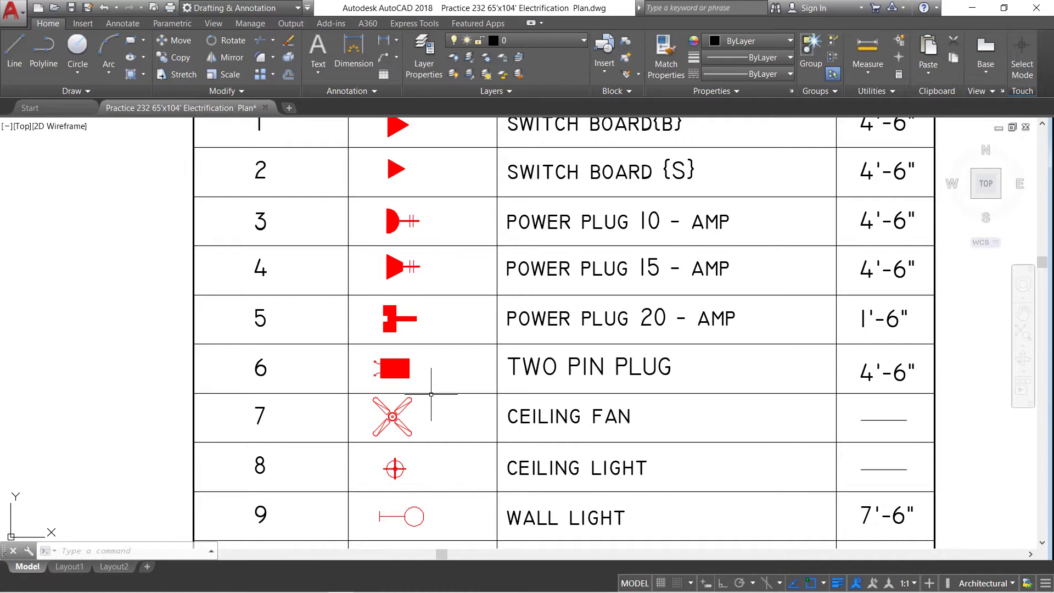
{"action": "scroll", "coordinate": [431, 394], "scroll_direction": "down", "scroll_amount": 3}
{"action": "scroll", "coordinate": [709, 467], "scroll_direction": "up", "scroll_amount": 3}
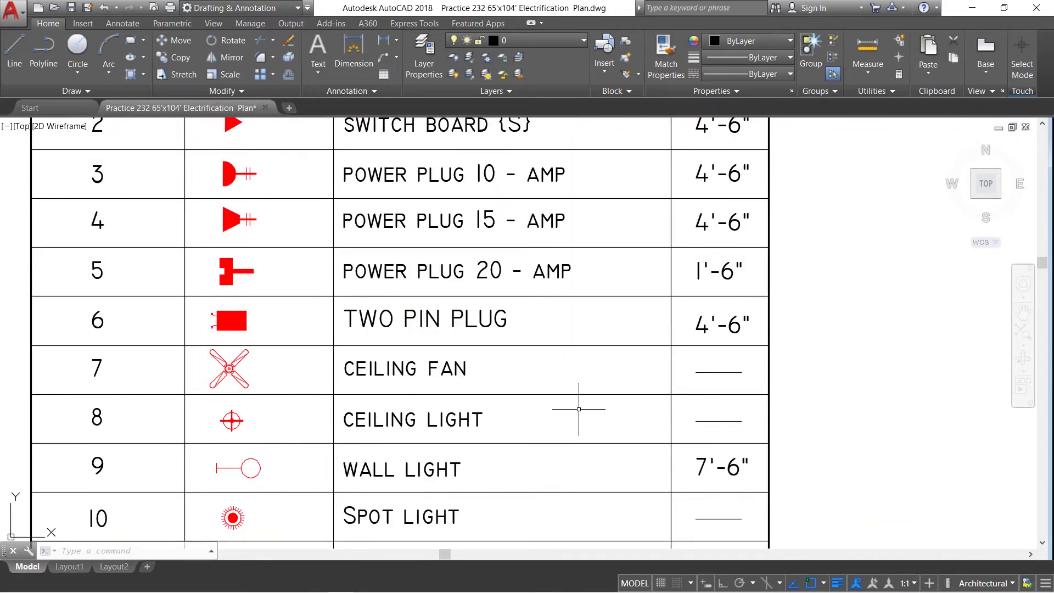
{"action": "scroll", "coordinate": [578, 409], "scroll_direction": "down", "scroll_amount": 2}
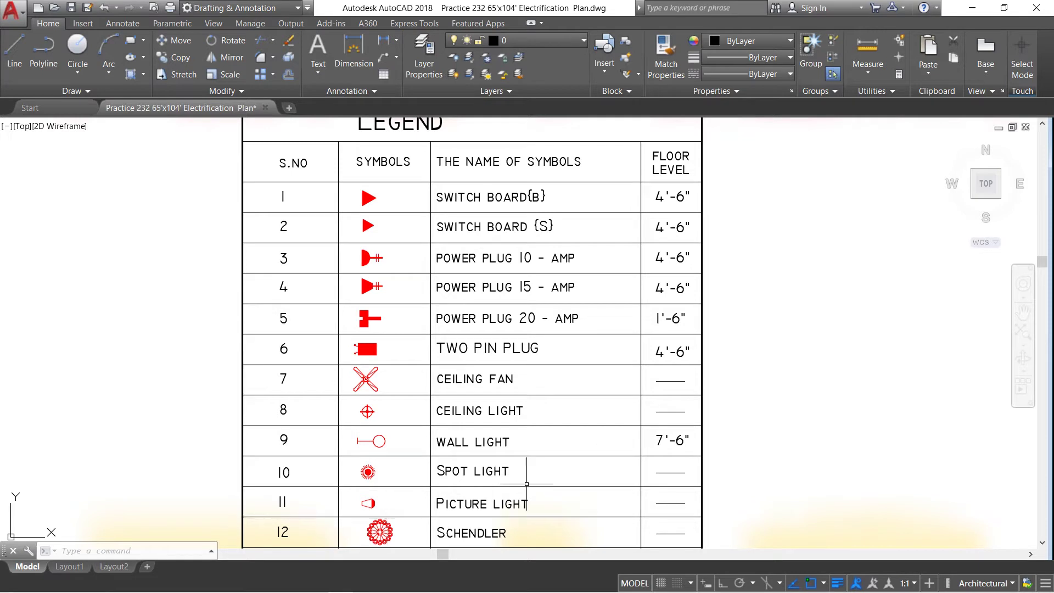
Step: Pan through legend rows 13–30 down to Garden Light, then back toward the floor plan
{"action": "left_click", "coordinate": [1022, 312]}
{"action": "left_click_drag", "start_coordinate": [752, 423], "coordinate": [795, 144]}
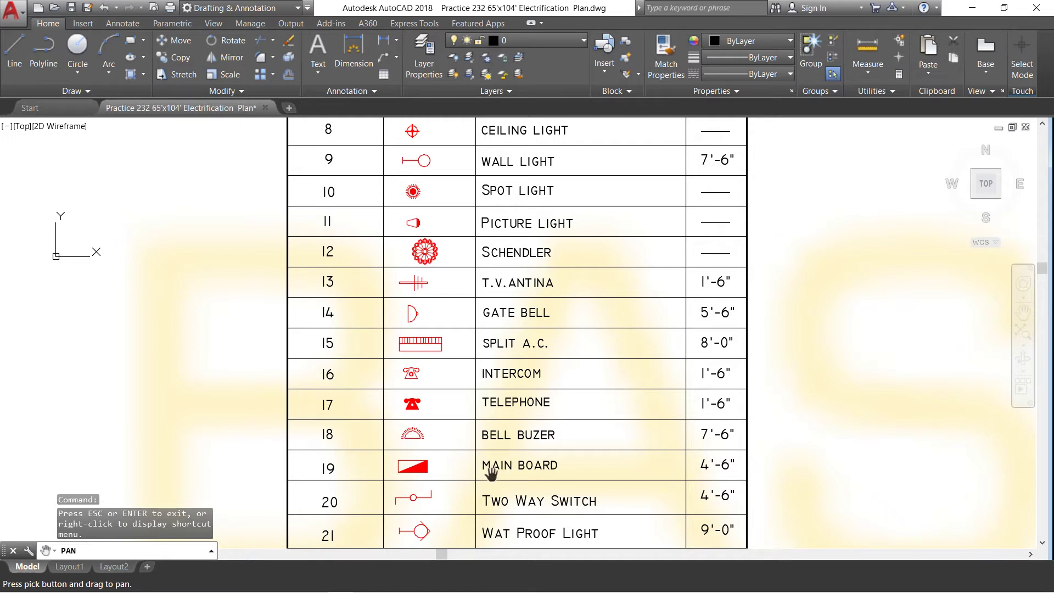
{"action": "left_click_drag", "start_coordinate": [490, 472], "coordinate": [501, 330]}
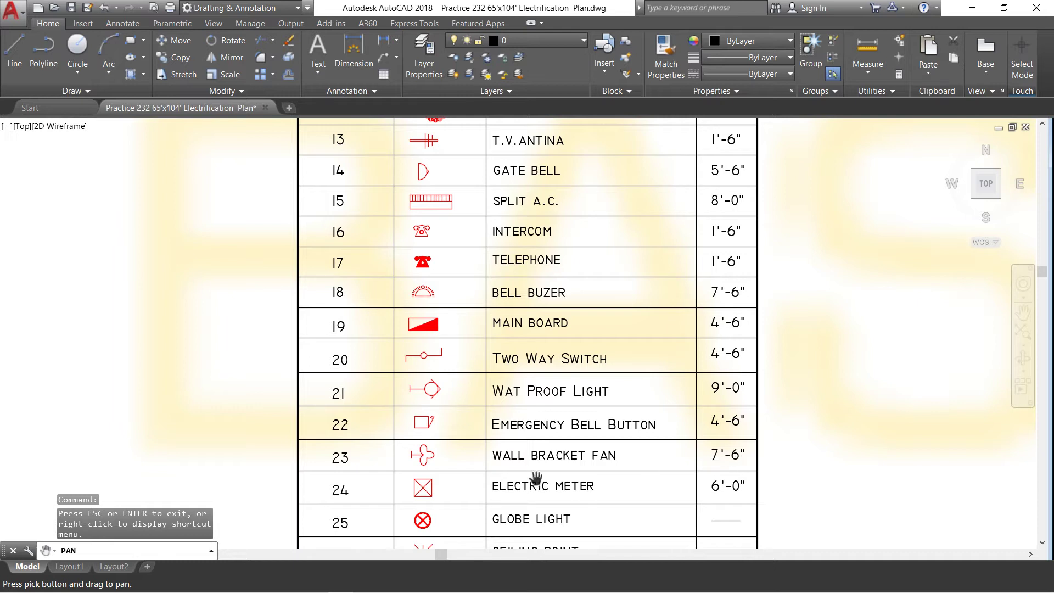
{"action": "left_click_drag", "start_coordinate": [592, 498], "coordinate": [584, 383]}
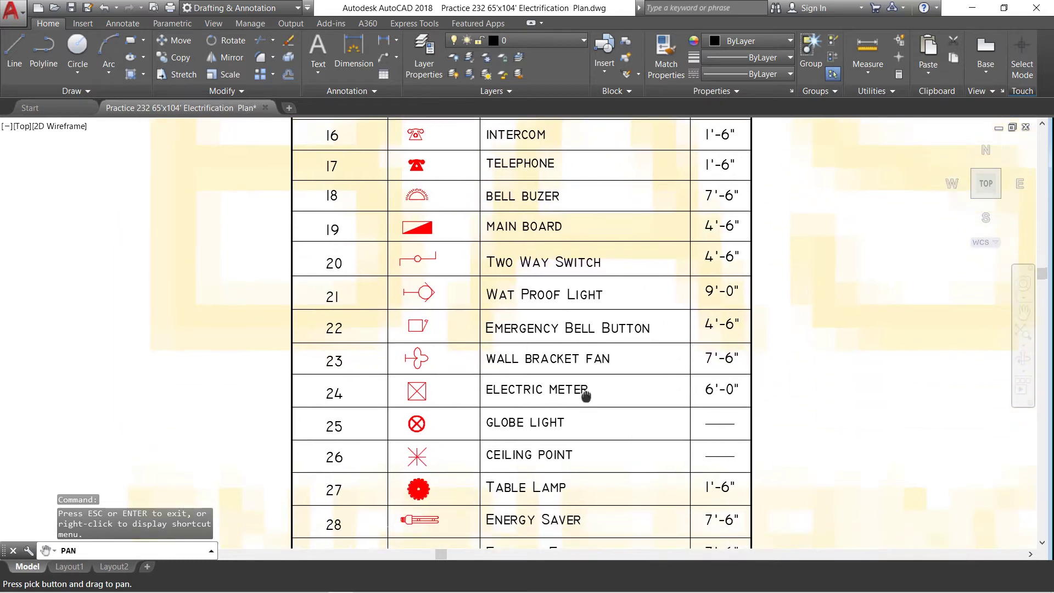
{"action": "left_click_drag", "start_coordinate": [508, 434], "coordinate": [500, 394]}
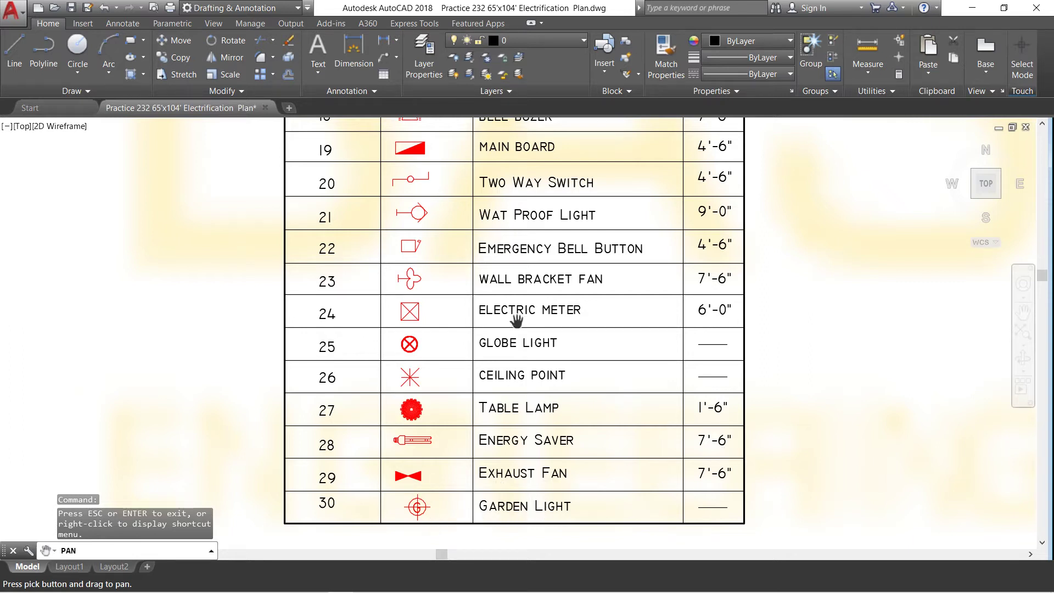
{"action": "left_click_drag", "start_coordinate": [533, 228], "coordinate": [739, 465]}
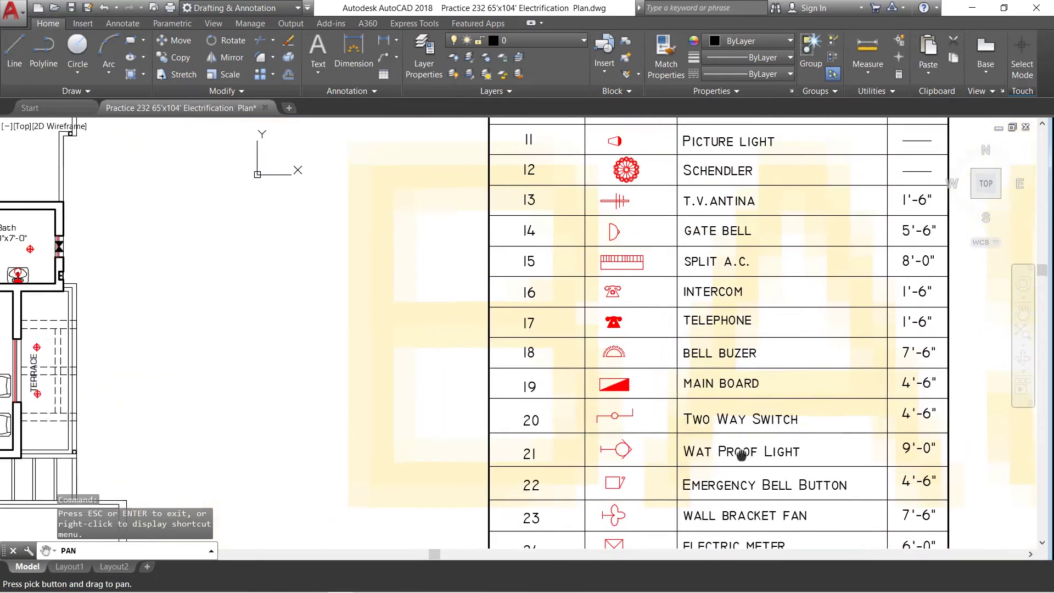
Step: Pan and zoom onto the first-floor 16'x13' Bed, Terrace, Bath and Stair Area fixtures
{"action": "scroll", "coordinate": [687, 307], "scroll_direction": "down", "scroll_amount": 1}
{"action": "scroll", "coordinate": [681, 308], "scroll_direction": "down", "scroll_amount": 1}
{"action": "scroll", "coordinate": [670, 308], "scroll_direction": "down", "scroll_amount": 1}
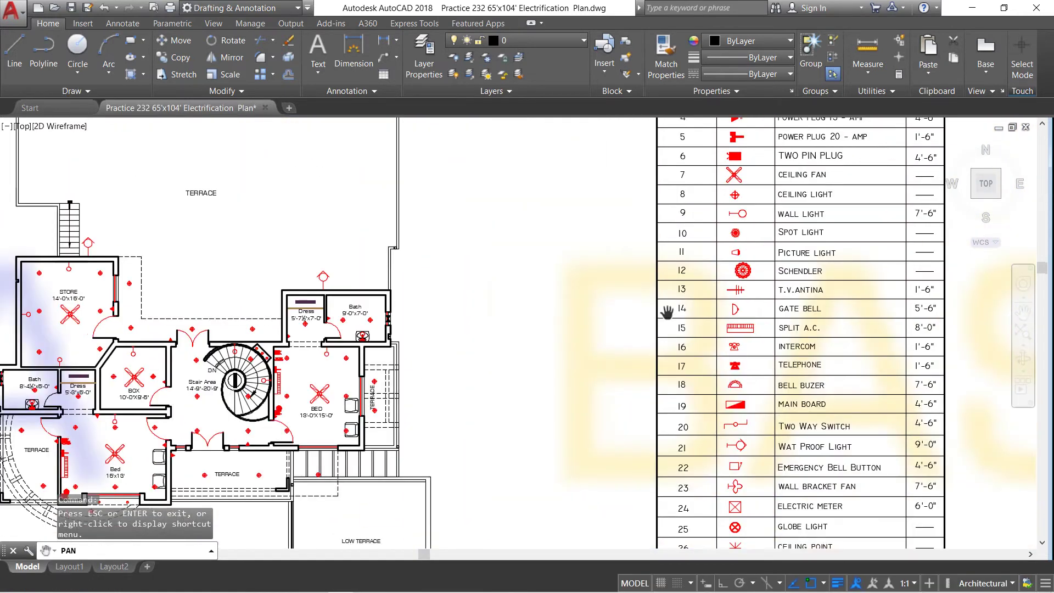
{"action": "left_click_drag", "start_coordinate": [532, 312], "coordinate": [714, 253]}
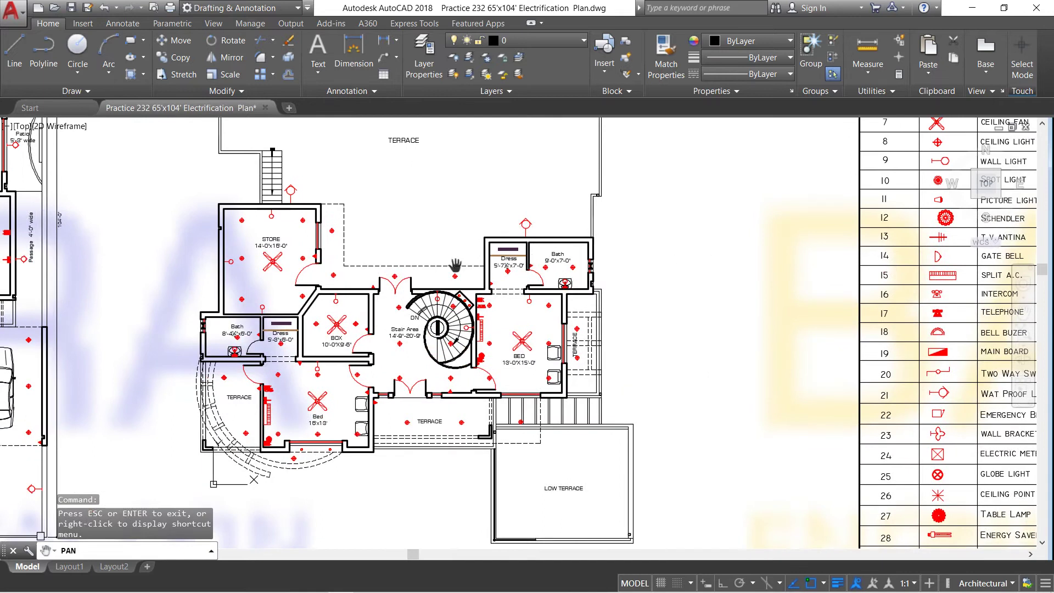
{"action": "mouse_move", "coordinate": [330, 287]}
{"action": "left_mouse_down"}
{"action": "mouse_move", "coordinate": [346, 172]}
{"action": "mouse_move", "coordinate": [429, 207]}
{"action": "left_mouse_up"}
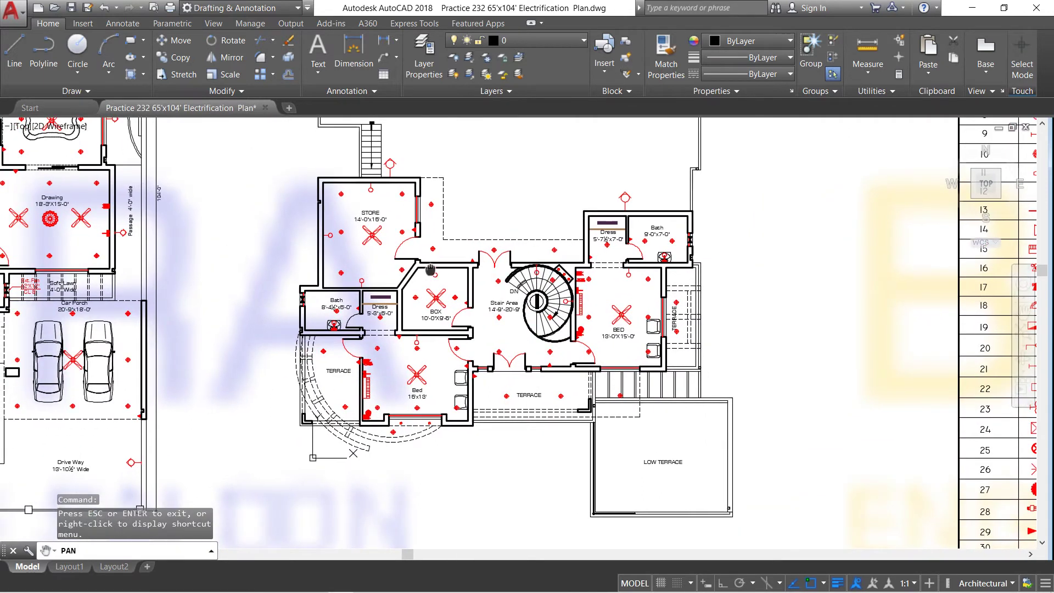
{"action": "left_click_drag", "start_coordinate": [409, 268], "coordinate": [415, 347]}
{"action": "scroll", "coordinate": [367, 308], "scroll_direction": "up", "scroll_amount": 2}
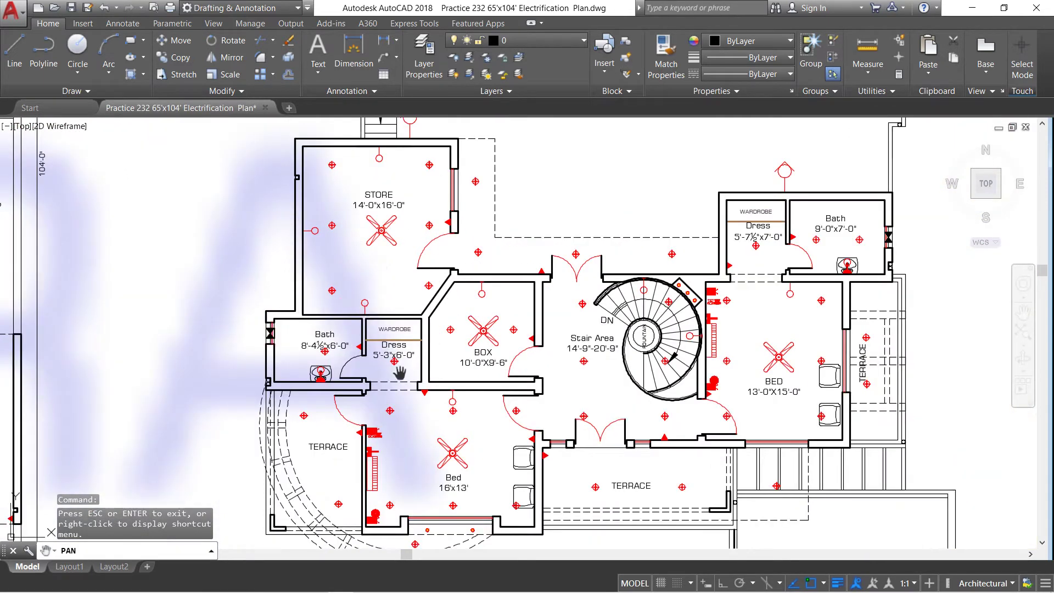
{"action": "left_click_drag", "start_coordinate": [433, 466], "coordinate": [390, 373]}
{"action": "scroll", "coordinate": [390, 373], "scroll_direction": "up", "scroll_amount": 2}
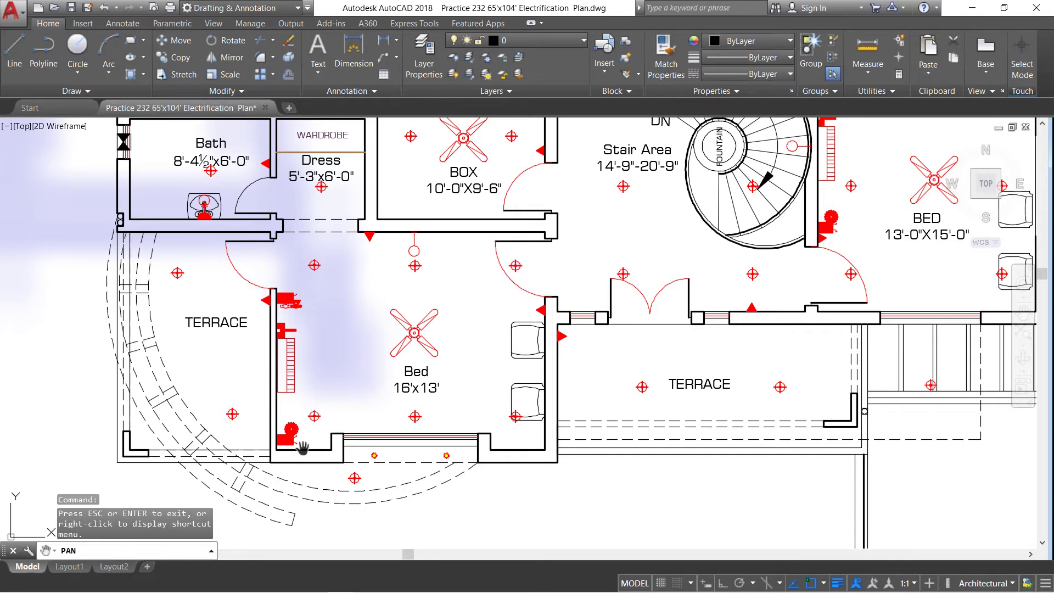
{"action": "scroll", "coordinate": [289, 446], "scroll_direction": "up", "scroll_amount": 4}
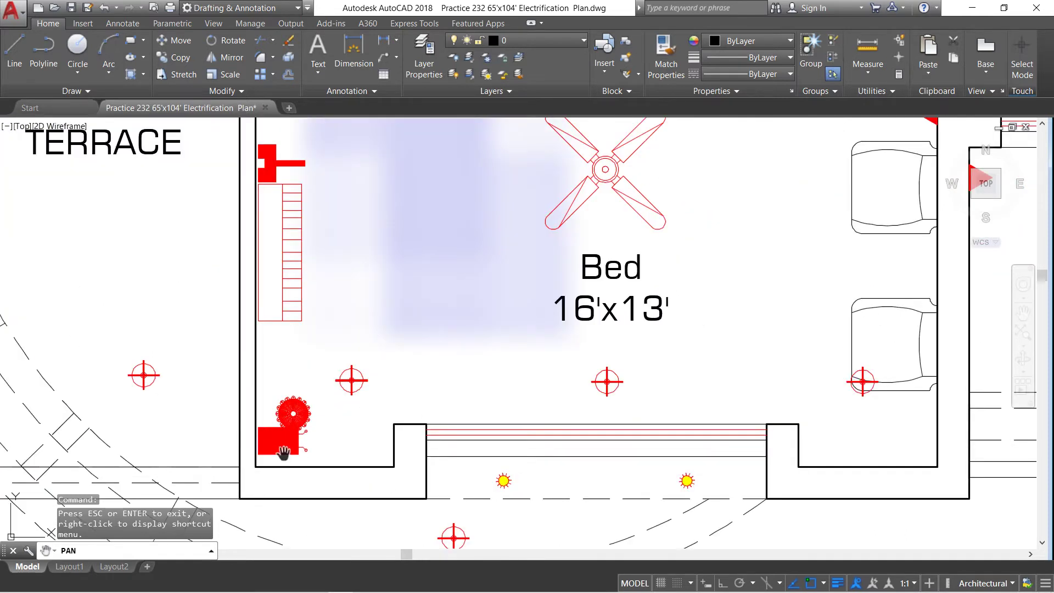
{"action": "scroll", "coordinate": [289, 423], "scroll_direction": "down", "scroll_amount": 2}
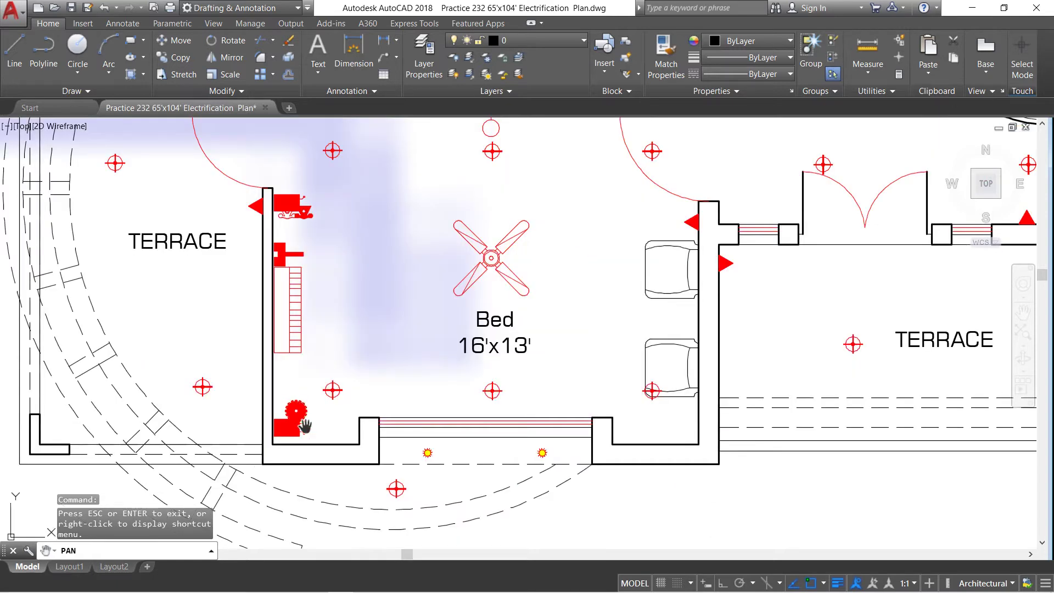
{"action": "scroll", "coordinate": [299, 426], "scroll_direction": "down", "scroll_amount": 2}
{"action": "scroll", "coordinate": [301, 289], "scroll_direction": "up", "scroll_amount": 4}
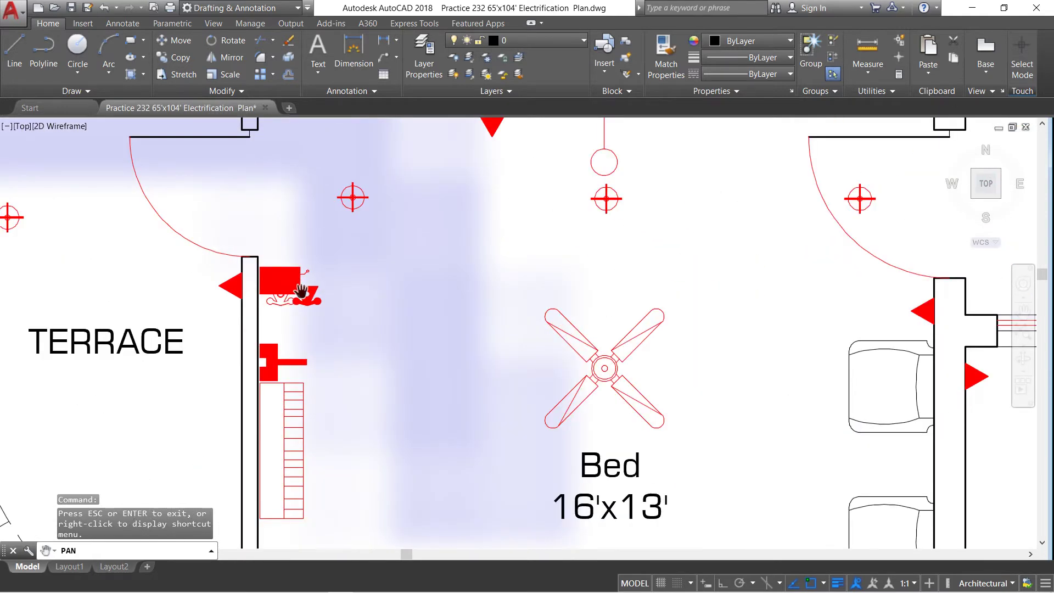
{"action": "scroll", "coordinate": [297, 296], "scroll_direction": "up", "scroll_amount": 3}
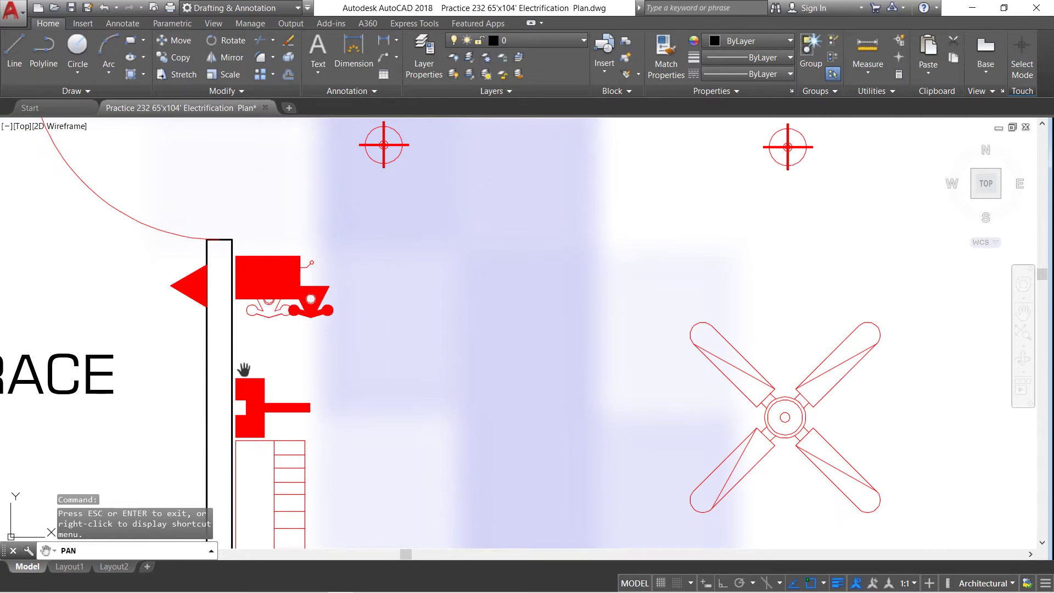
{"action": "scroll", "coordinate": [243, 369], "scroll_direction": "down", "scroll_amount": 2}
{"action": "scroll", "coordinate": [243, 372], "scroll_direction": "down", "scroll_amount": 2}
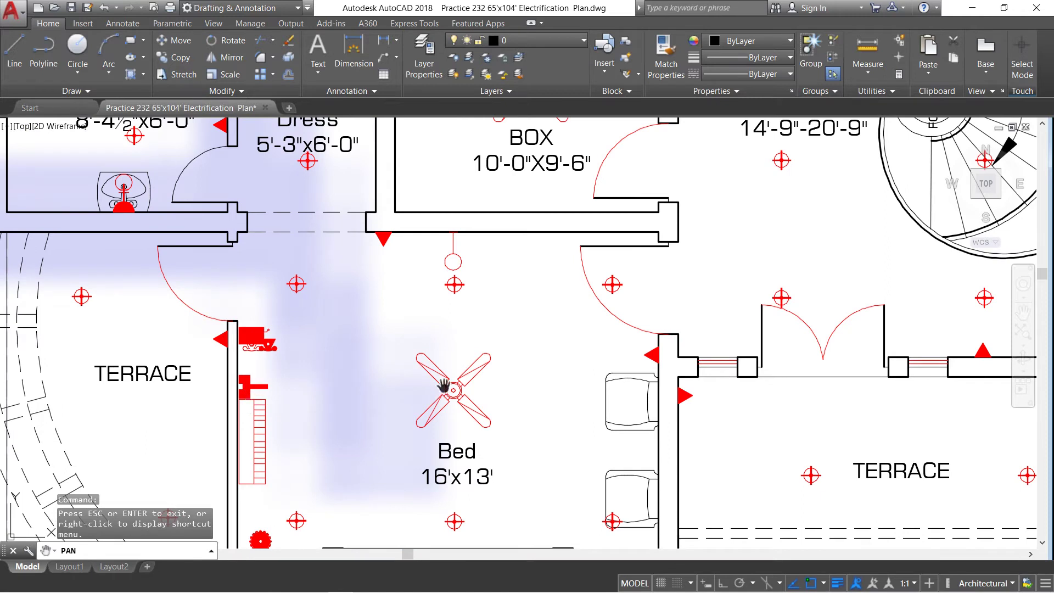
{"action": "scroll", "coordinate": [456, 388], "scroll_direction": "up", "scroll_amount": 5}
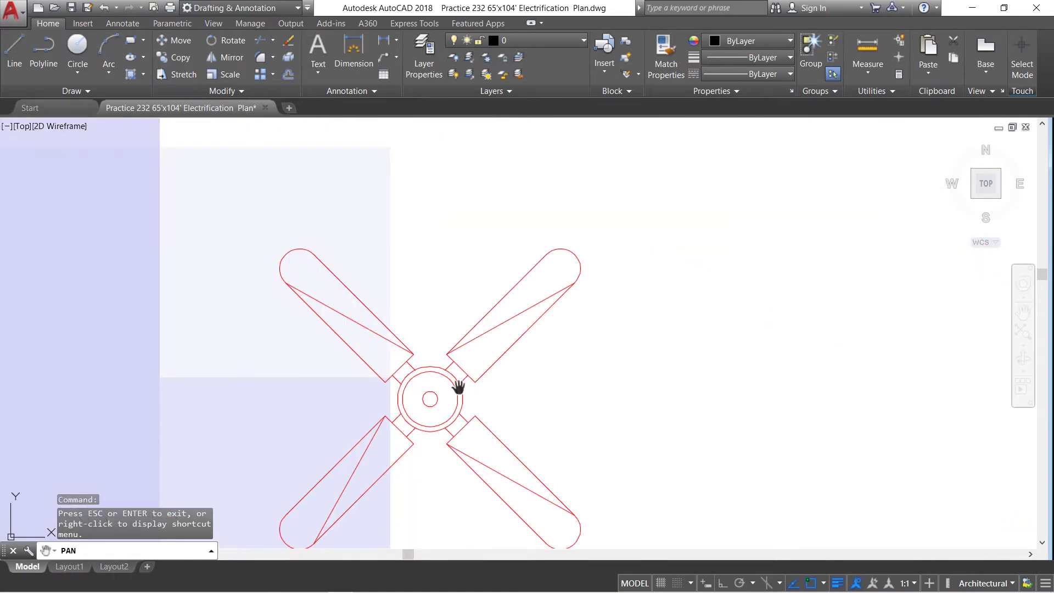
{"action": "scroll", "coordinate": [384, 371], "scroll_direction": "down", "scroll_amount": 3}
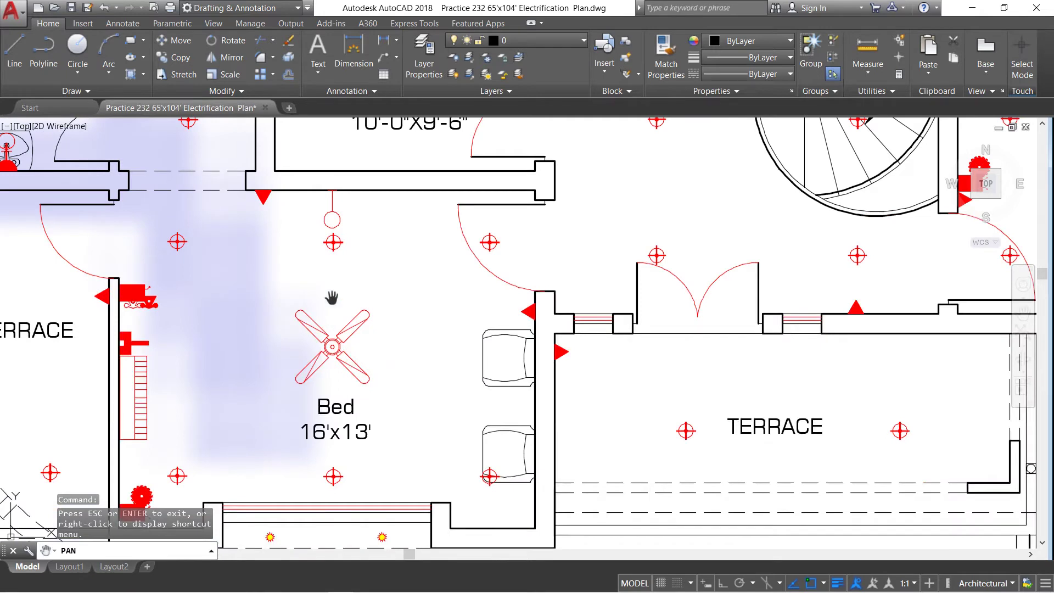
{"action": "scroll", "coordinate": [461, 414], "scroll_direction": "down", "scroll_amount": 2}
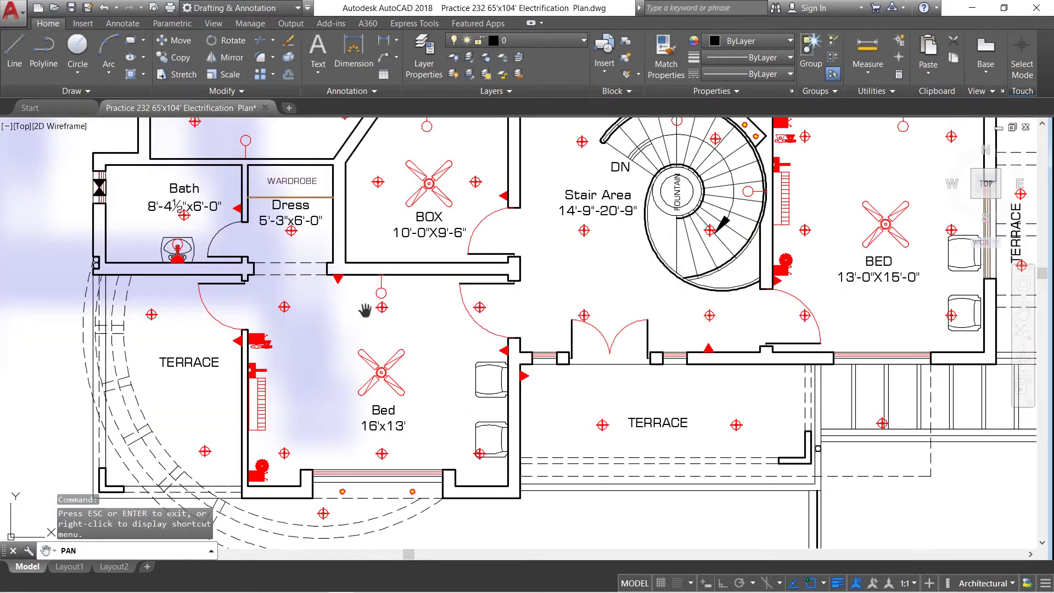
{"action": "scroll", "coordinate": [399, 281], "scroll_direction": "up", "scroll_amount": 4}
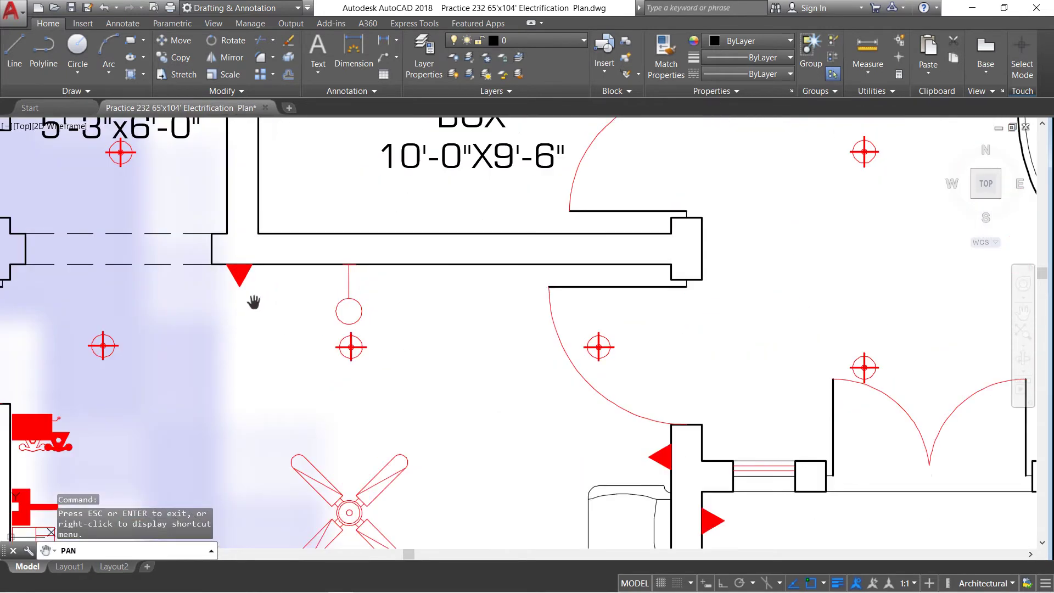
{"action": "left_click_drag", "start_coordinate": [253, 301], "coordinate": [434, 332]}
{"action": "scroll", "coordinate": [174, 353], "scroll_direction": "down", "scroll_amount": 2}
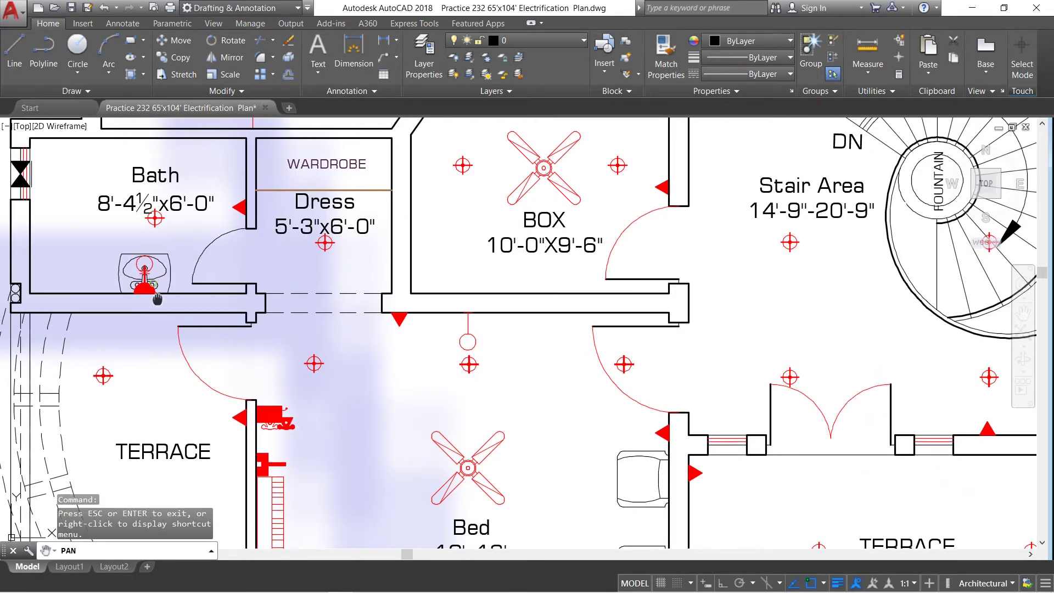
{"action": "left_click_drag", "start_coordinate": [140, 291], "coordinate": [174, 437]}
{"action": "scroll", "coordinate": [180, 437], "scroll_direction": "up", "scroll_amount": 2}
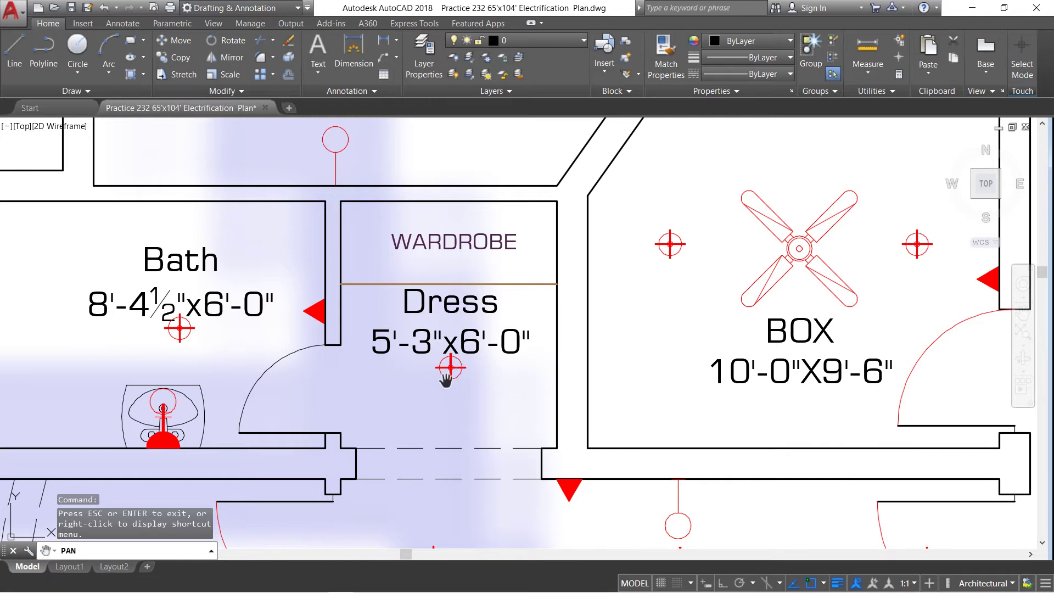
{"action": "scroll", "coordinate": [318, 405], "scroll_direction": "down", "scroll_amount": 4}
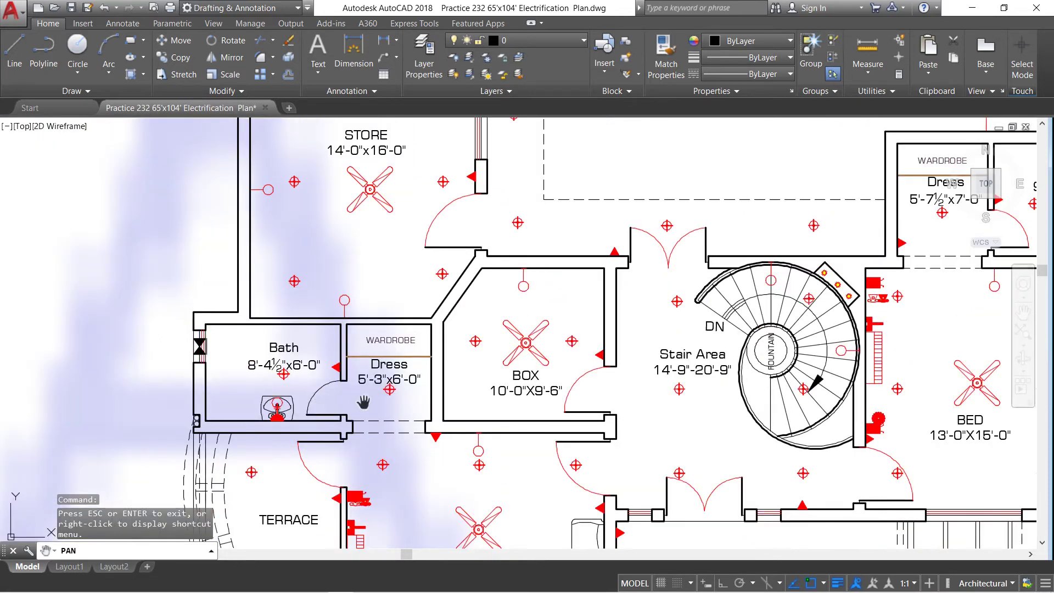
{"action": "left_click_drag", "start_coordinate": [501, 396], "coordinate": [320, 394]}
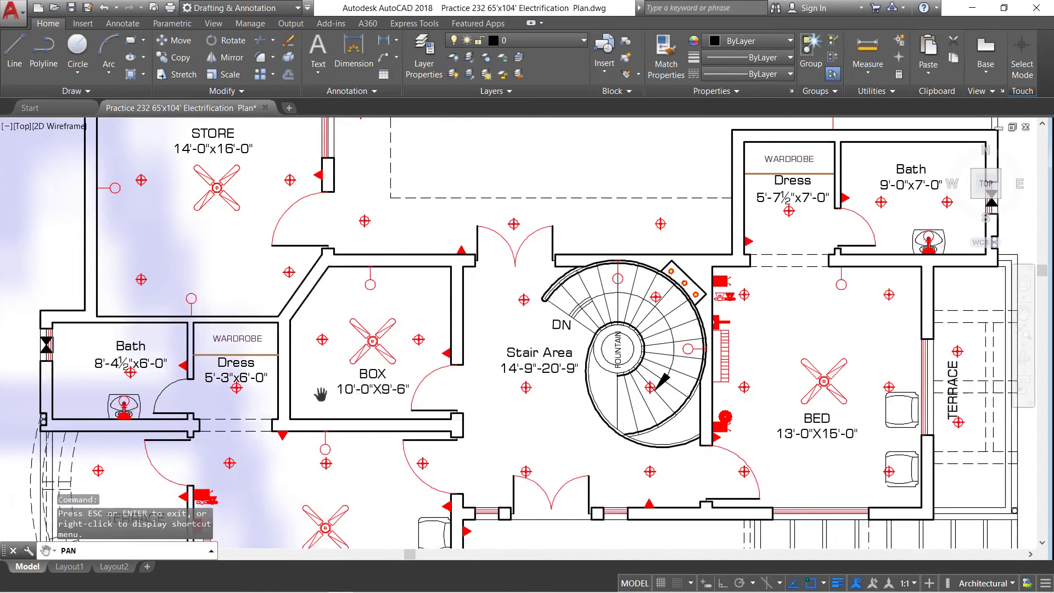
{"action": "scroll", "coordinate": [232, 399], "scroll_direction": "up", "scroll_amount": 3}
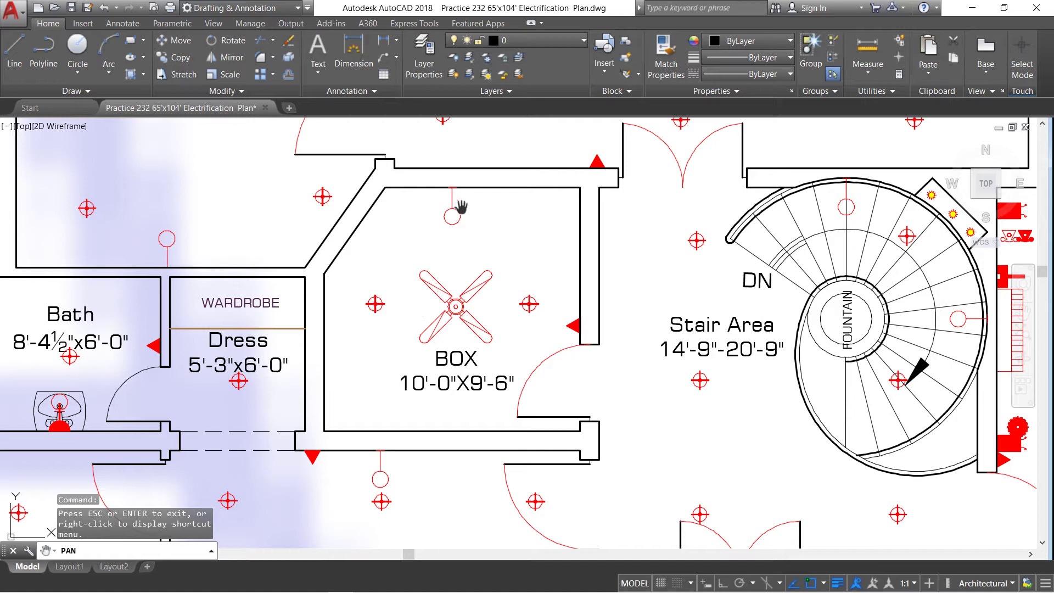
{"action": "left_click_drag", "start_coordinate": [515, 332], "coordinate": [237, 289]}
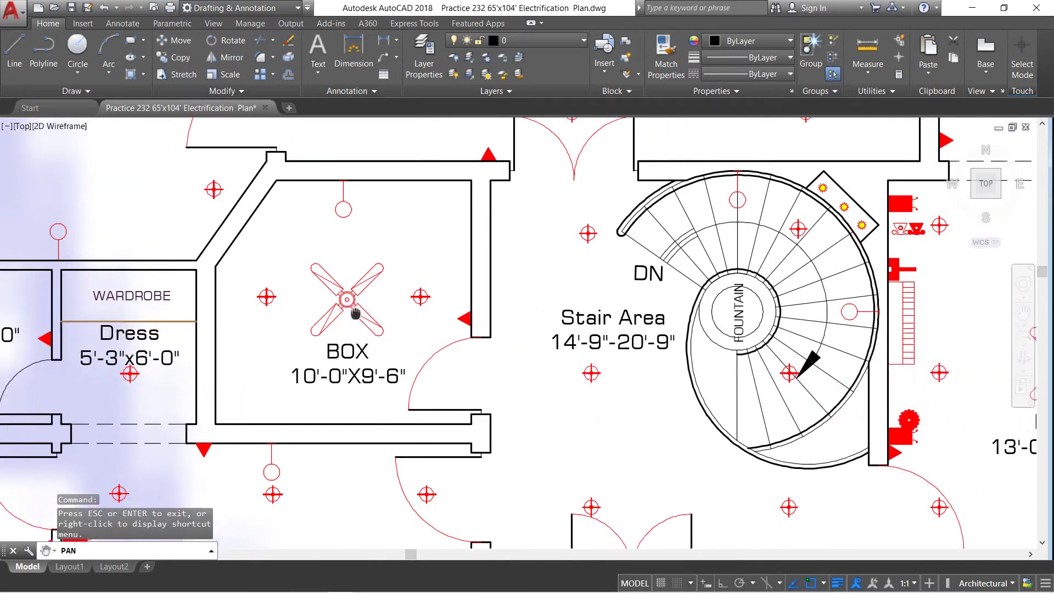
{"action": "left_click_drag", "start_coordinate": [603, 362], "coordinate": [368, 396]}
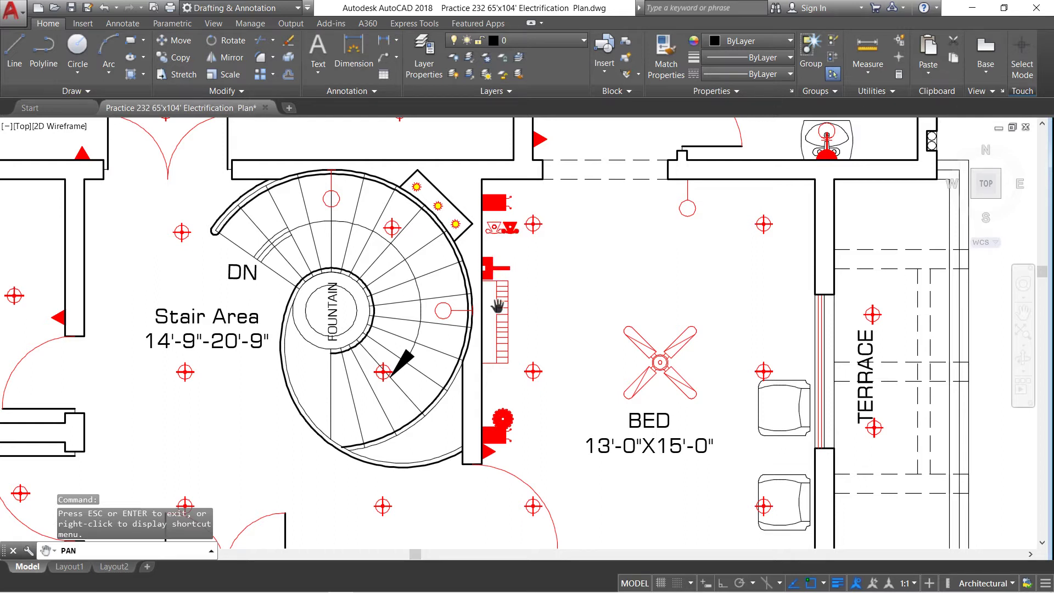
{"action": "scroll", "coordinate": [453, 368], "scroll_direction": "down", "scroll_amount": 5}
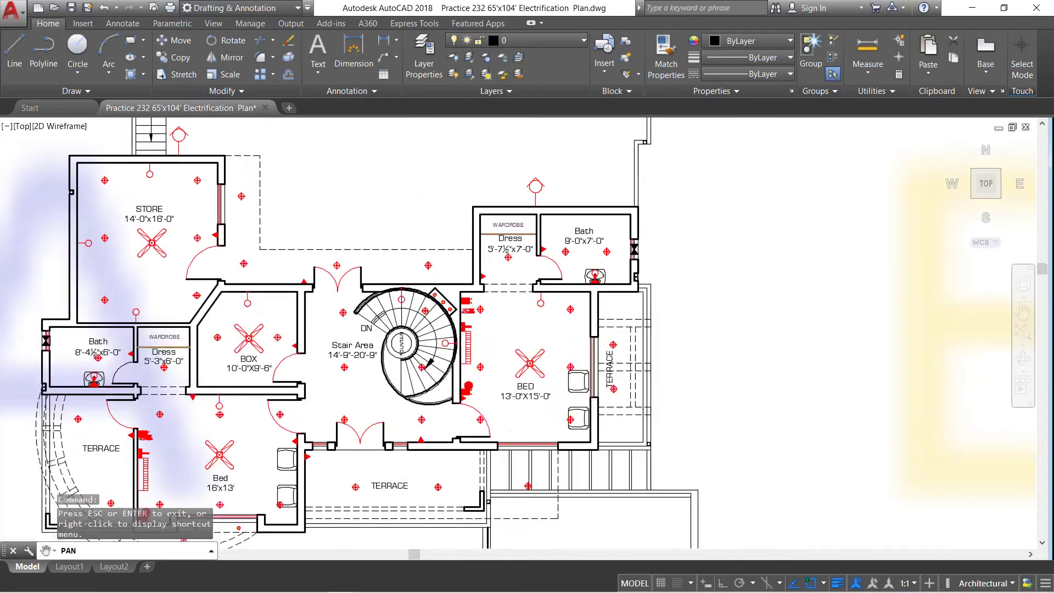
{"action": "scroll", "coordinate": [940, 245], "scroll_direction": "up", "scroll_amount": 2}
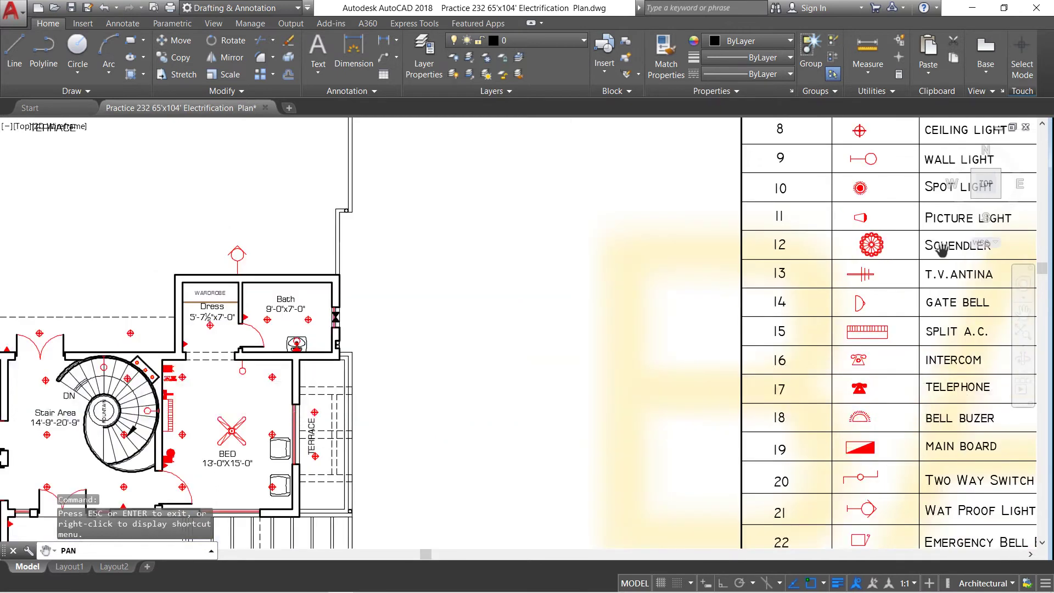
{"action": "left_click_drag", "start_coordinate": [219, 379], "coordinate": [347, 365]}
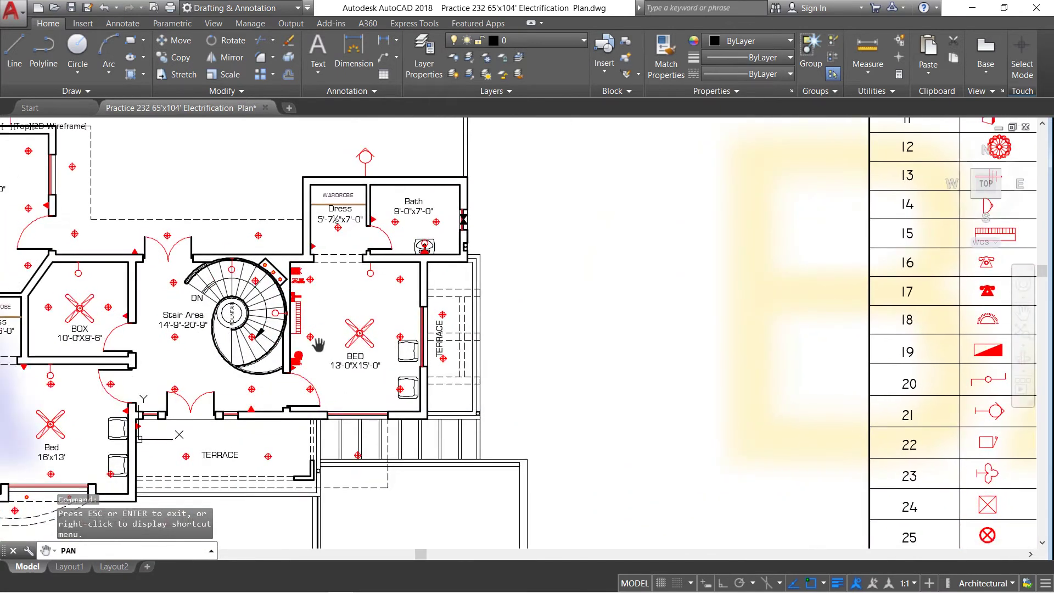
{"action": "scroll", "coordinate": [297, 351], "scroll_direction": "up", "scroll_amount": 3}
{"action": "scroll", "coordinate": [297, 352], "scroll_direction": "up", "scroll_amount": 2}
{"action": "scroll", "coordinate": [297, 351], "scroll_direction": "up", "scroll_amount": 1}
Step: Exit panning and move the red round fixture from the west wall to below the BED label
{"action": "scroll", "coordinate": [297, 351], "scroll_direction": "up", "scroll_amount": 1}
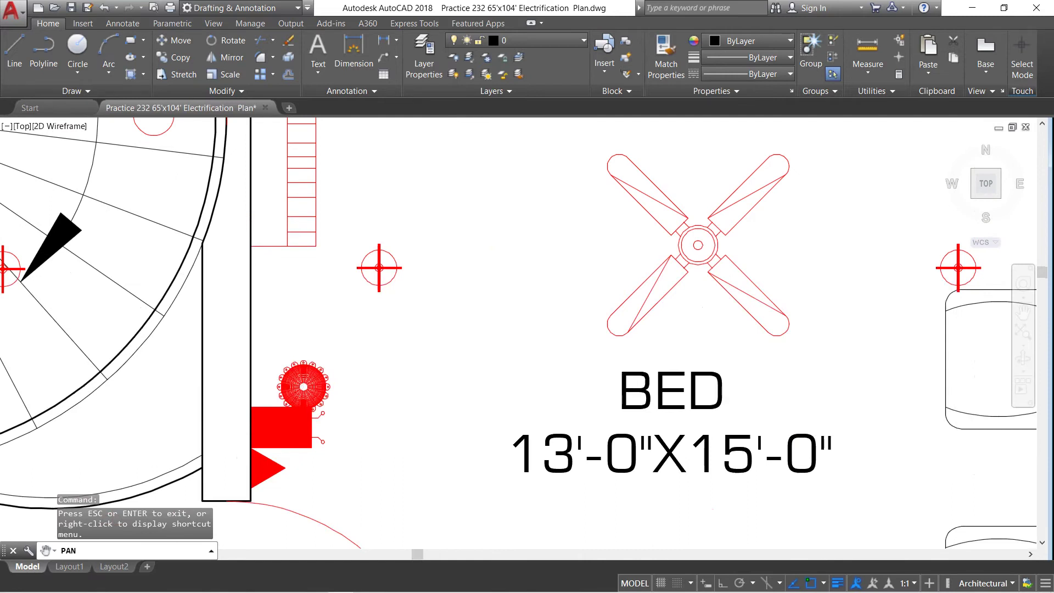
{"action": "scroll", "coordinate": [302, 387], "scroll_direction": "down", "scroll_amount": 1}
{"action": "right_click", "coordinate": [313, 365]}
{"action": "left_click", "coordinate": [344, 379]}
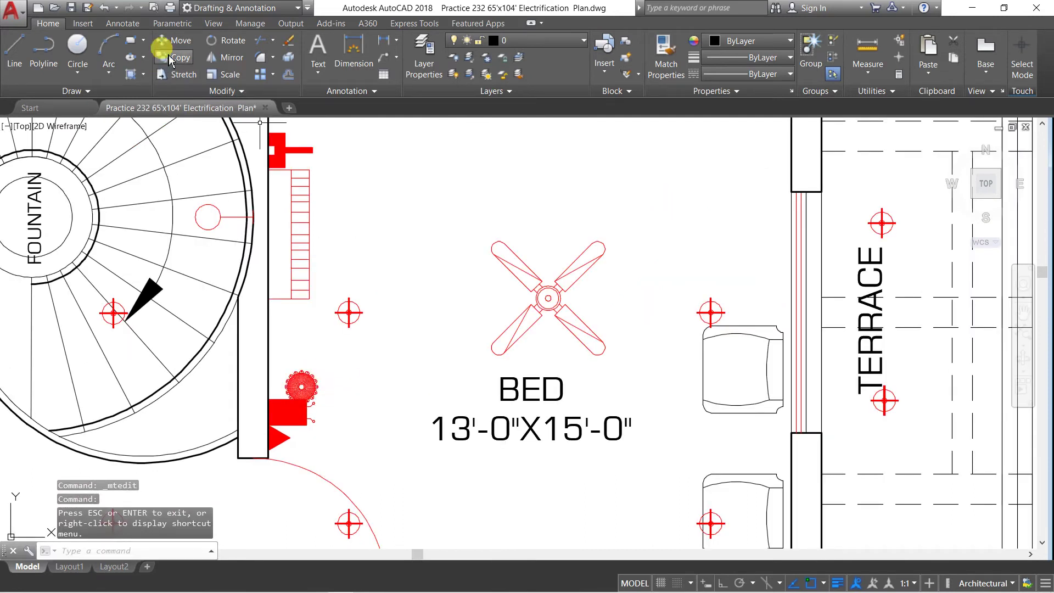
{"action": "left_click", "coordinate": [175, 40]}
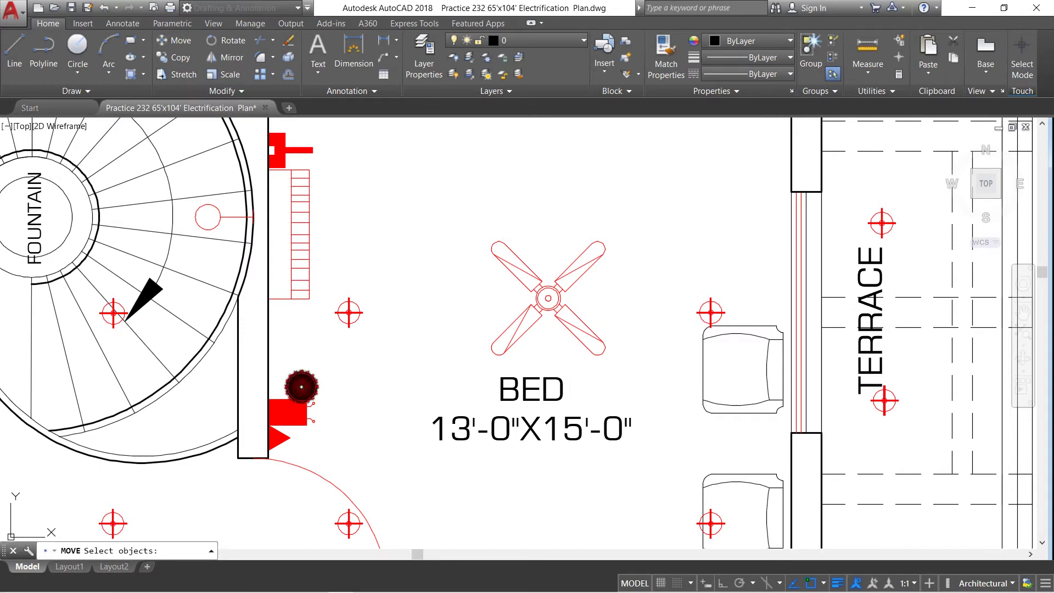
{"action": "left_click", "coordinate": [301, 387]}
{"action": "key", "text": "Return"}
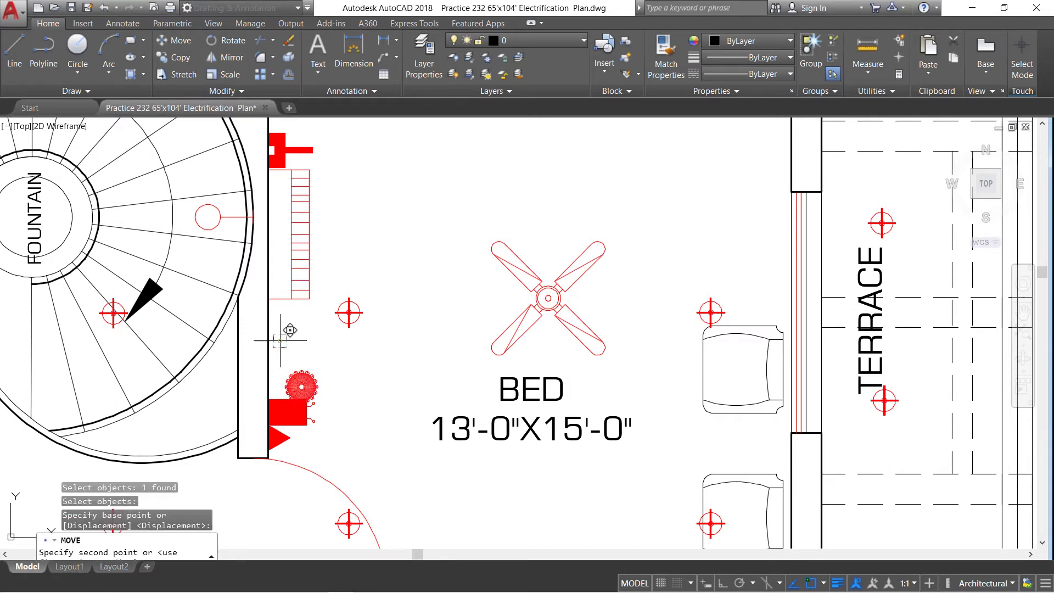
{"action": "left_click", "coordinate": [280, 340]}
{"action": "left_click", "coordinate": [533, 415]}
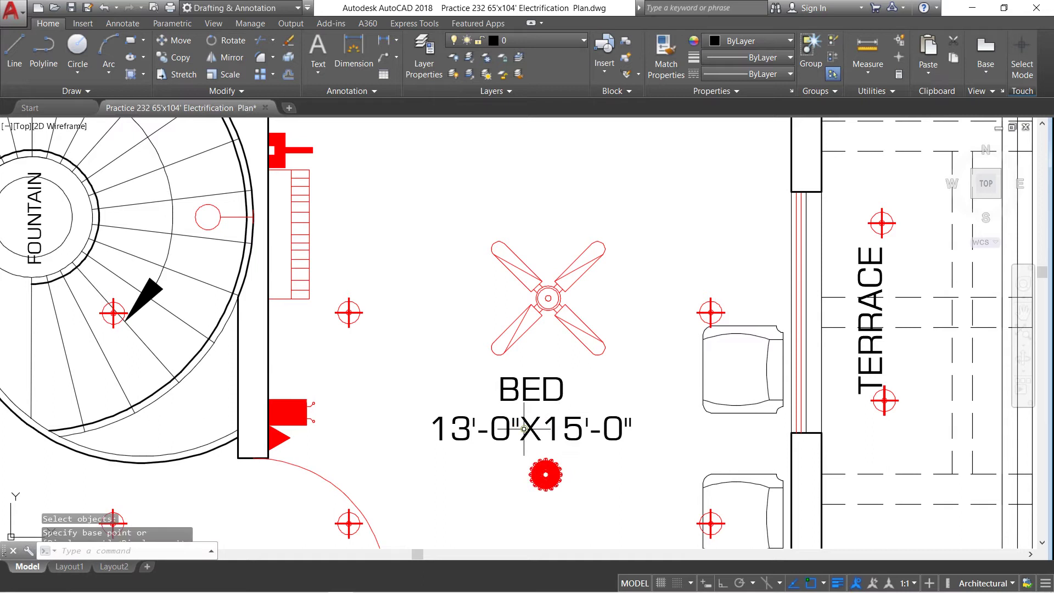
Step: Copy that fixture straight up with Ortho to place a second chandelier above the bed
{"action": "scroll", "coordinate": [277, 324], "scroll_direction": "down", "scroll_amount": 2}
{"action": "scroll", "coordinate": [301, 319], "scroll_direction": "down", "scroll_amount": 2}
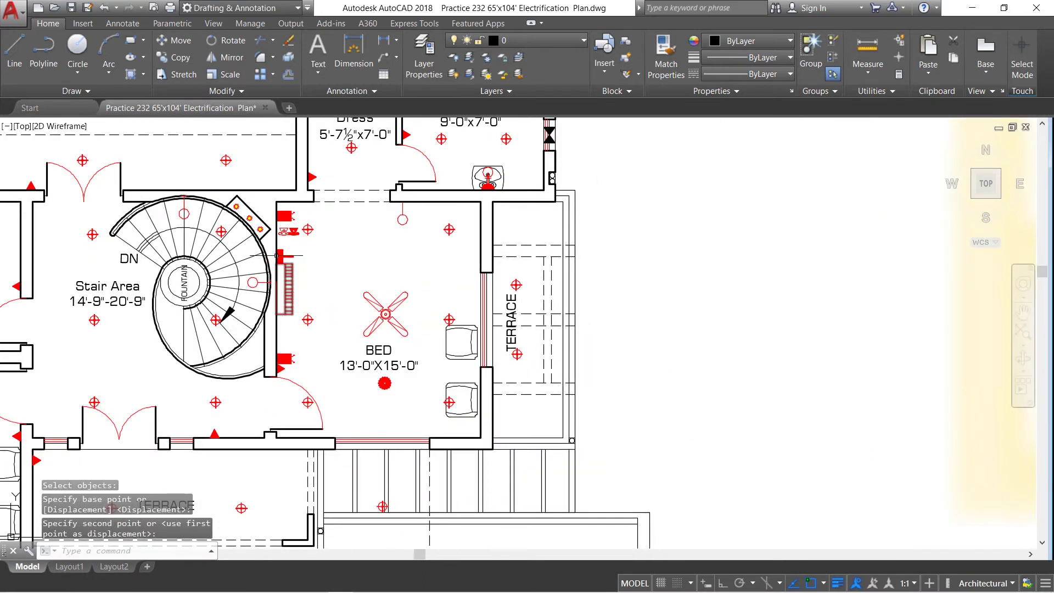
{"action": "scroll", "coordinate": [278, 207], "scroll_direction": "up", "scroll_amount": 2}
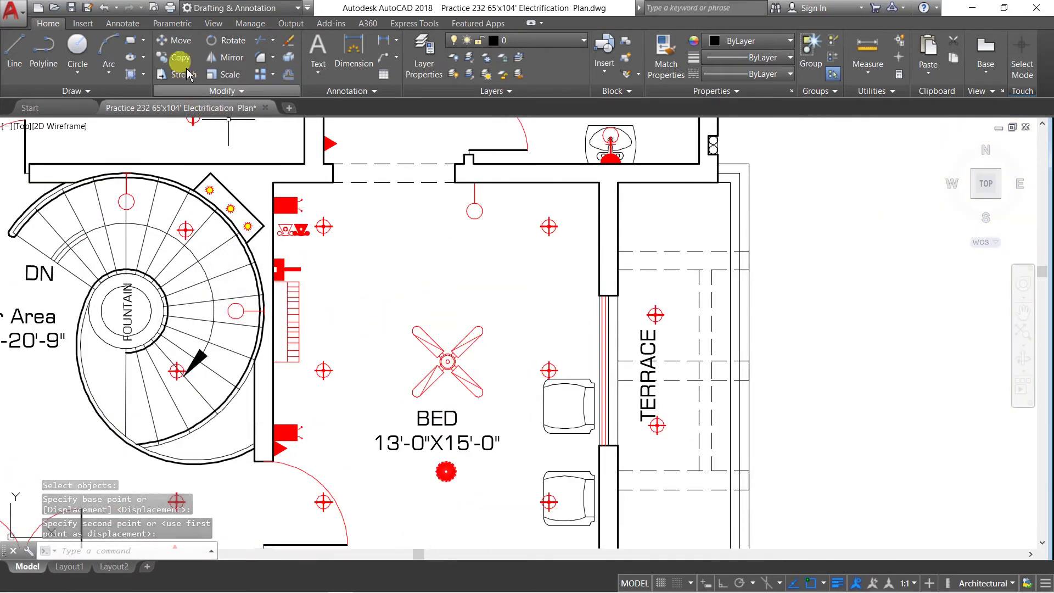
{"action": "left_click", "coordinate": [176, 57]}
{"action": "left_click", "coordinate": [446, 471]}
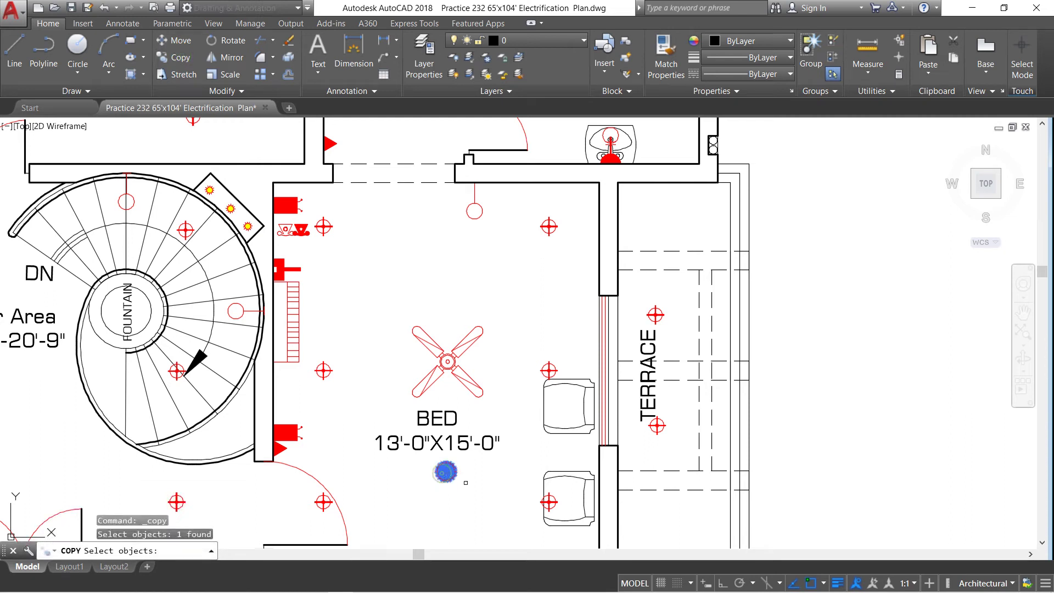
{"action": "key", "text": "Return"}
{"action": "left_click", "coordinate": [506, 474]}
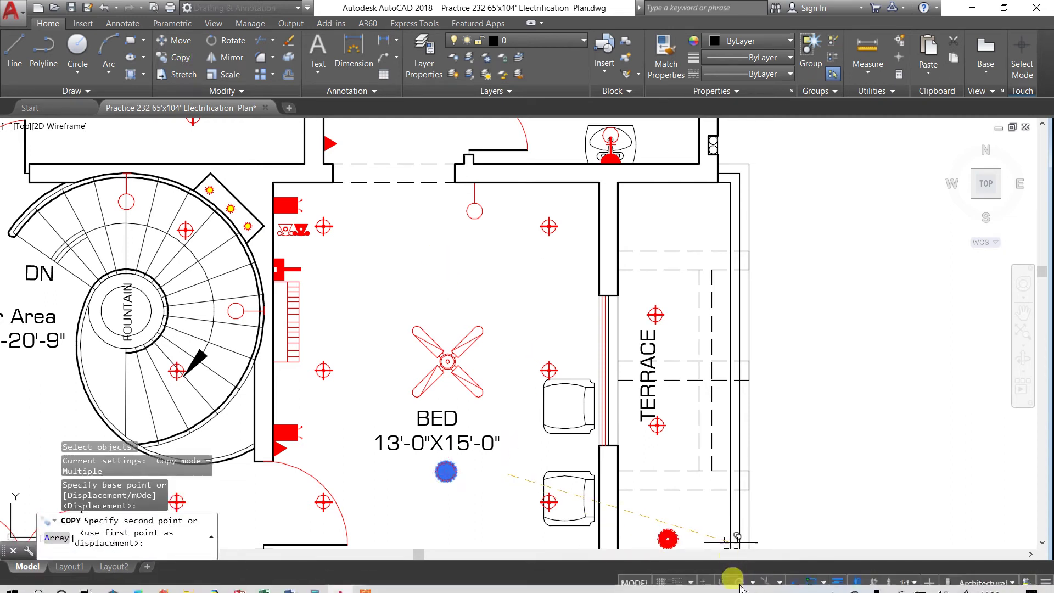
{"action": "left_click", "coordinate": [722, 583]}
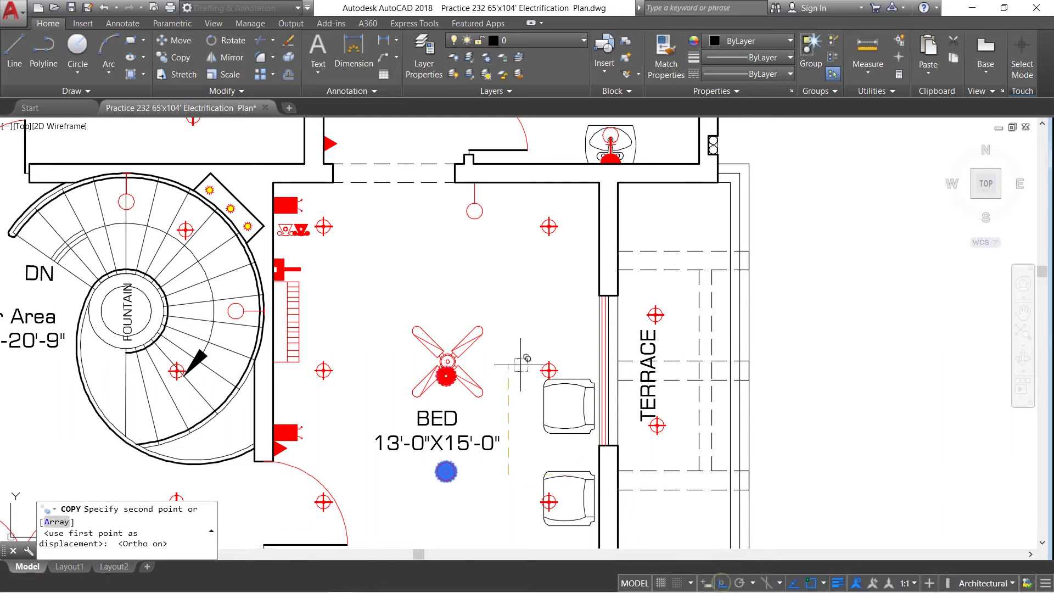
{"action": "left_click", "coordinate": [506, 251]}
{"action": "right_click", "coordinate": [504, 270]}
{"action": "left_click", "coordinate": [517, 278]}
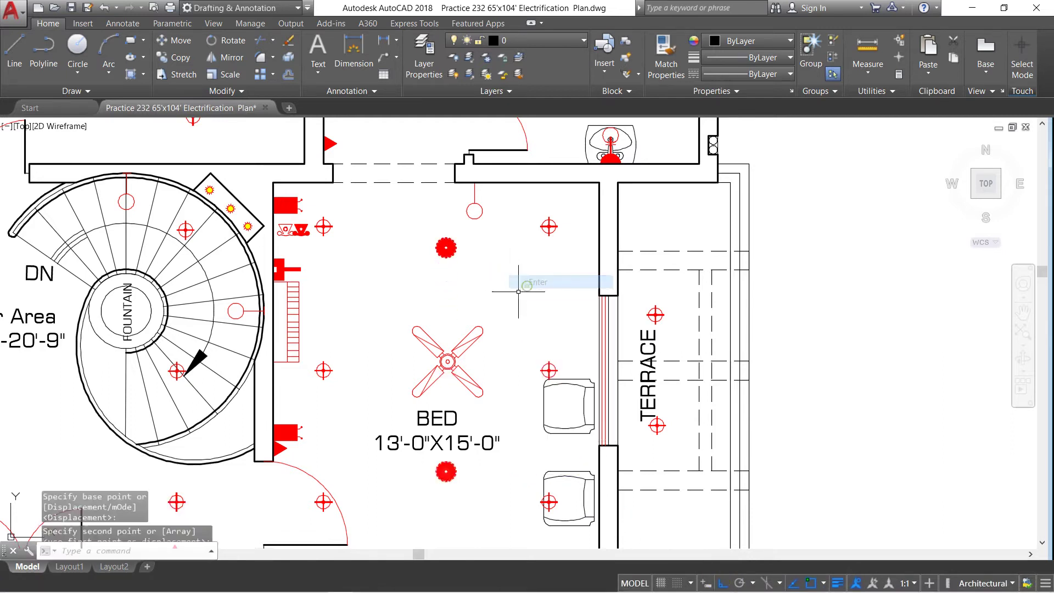
{"action": "scroll", "coordinate": [404, 386], "scroll_direction": "down", "scroll_amount": 2}
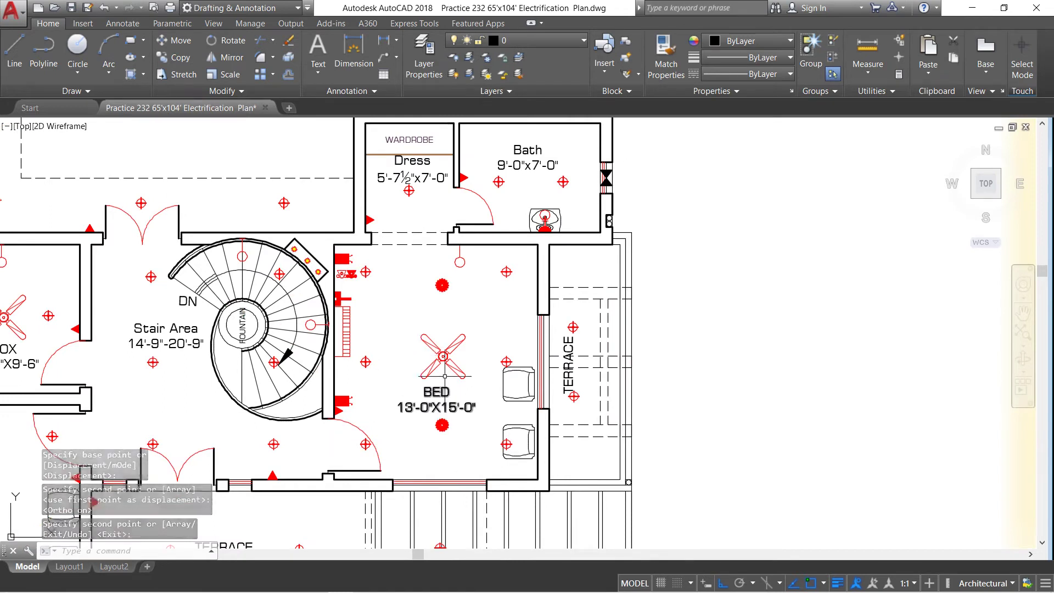
{"action": "scroll", "coordinate": [445, 361], "scroll_direction": "up", "scroll_amount": 2}
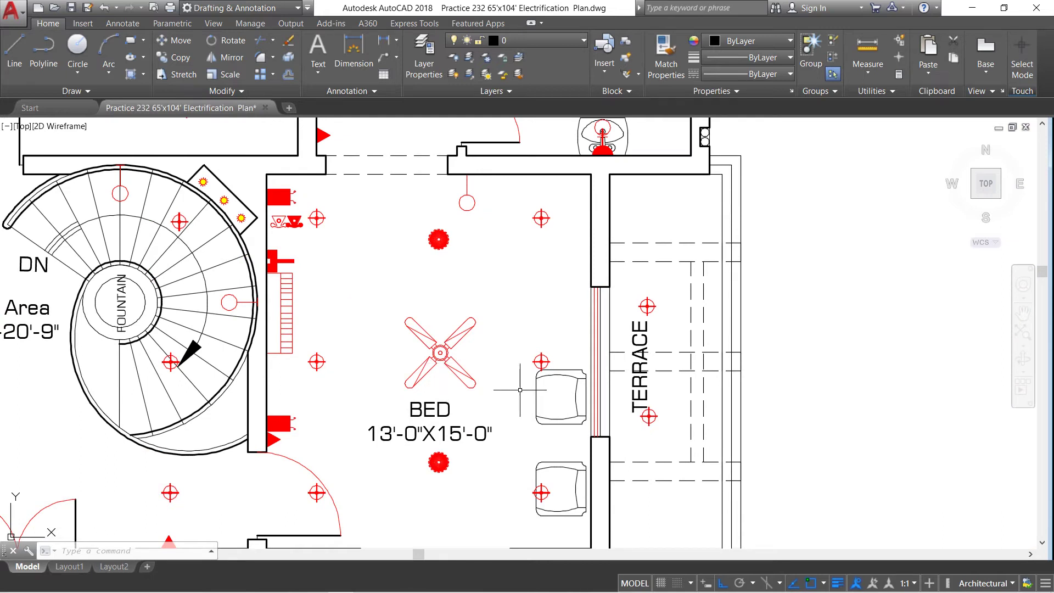
{"action": "scroll", "coordinate": [483, 308], "scroll_direction": "down", "scroll_amount": 2}
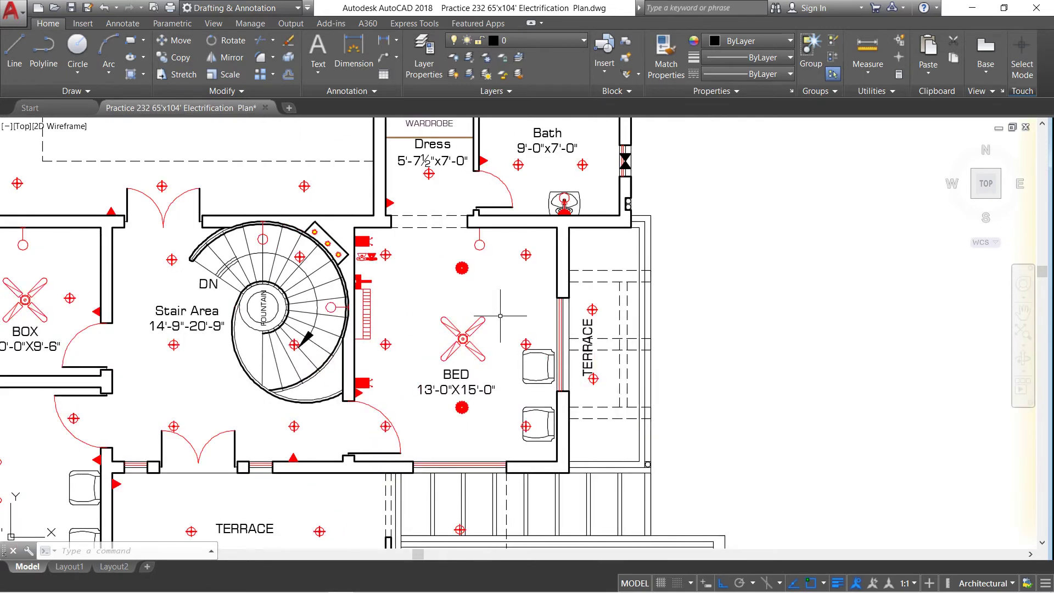
{"action": "scroll", "coordinate": [483, 310], "scroll_direction": "up", "scroll_amount": 2}
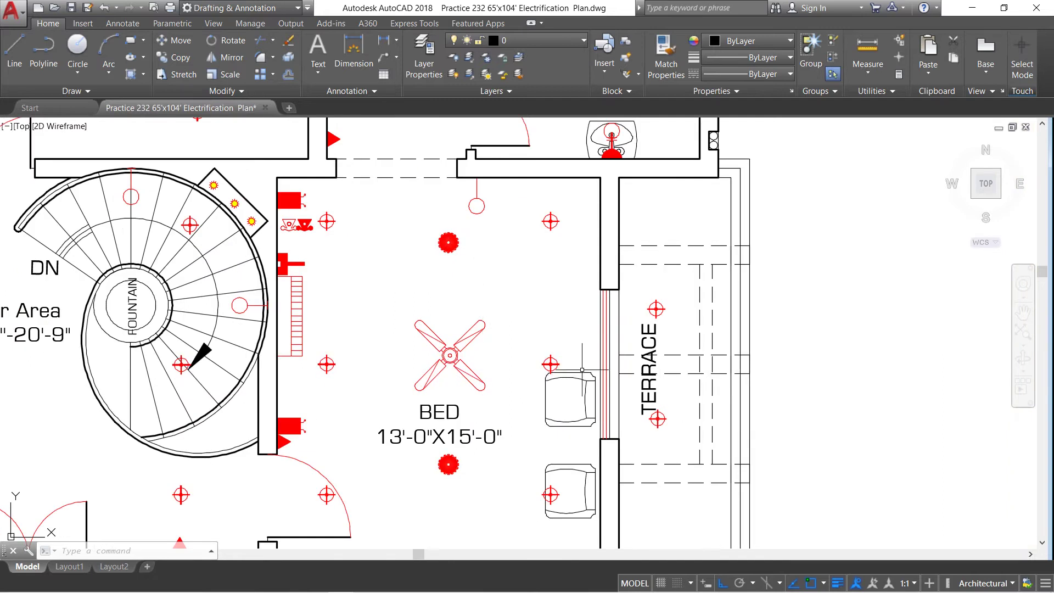
{"action": "scroll", "coordinate": [659, 419], "scroll_direction": "down", "scroll_amount": 2}
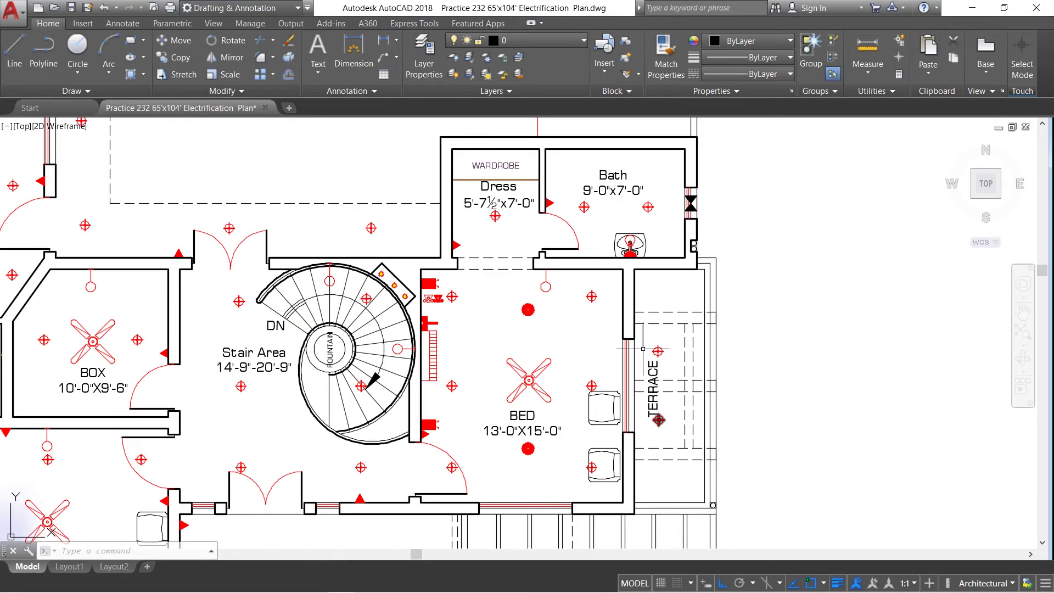
{"action": "scroll", "coordinate": [513, 209], "scroll_direction": "up", "scroll_amount": 2}
{"action": "scroll", "coordinate": [510, 208], "scroll_direction": "up", "scroll_amount": 2}
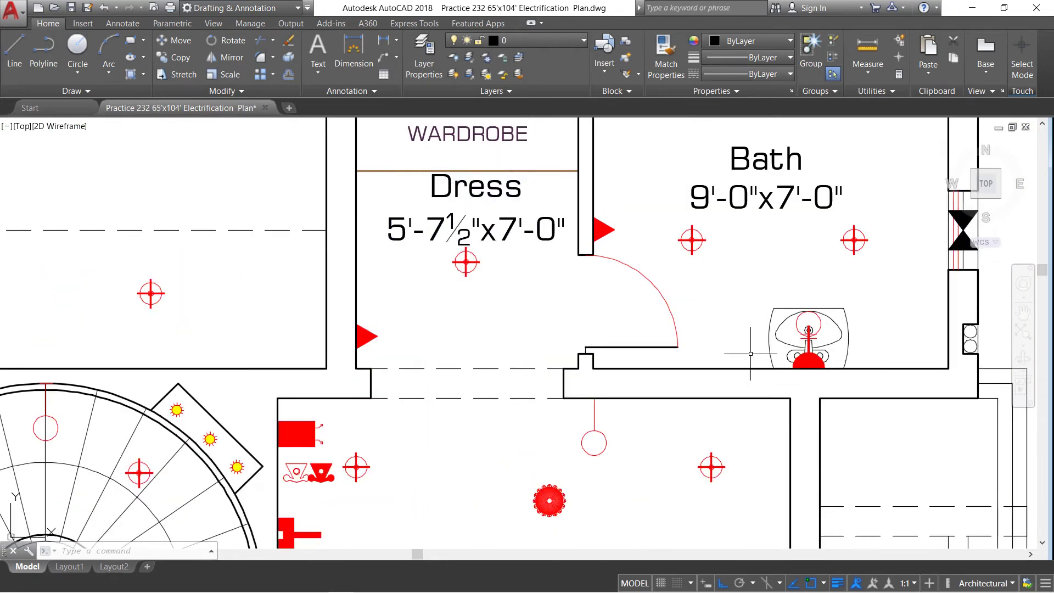
{"action": "scroll", "coordinate": [804, 349], "scroll_direction": "up", "scroll_amount": 2}
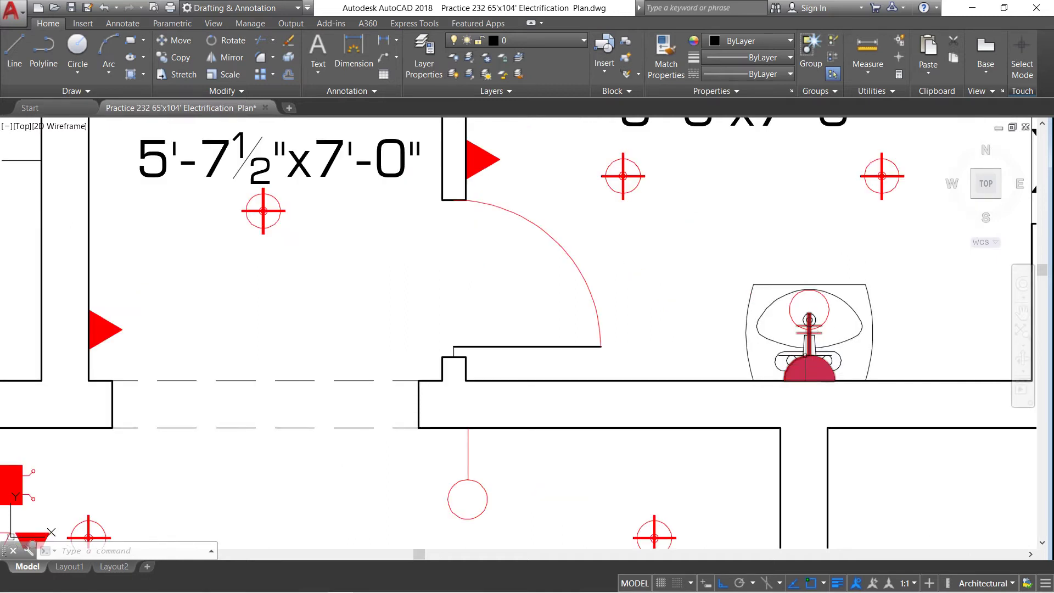
{"action": "scroll", "coordinate": [761, 333], "scroll_direction": "down", "scroll_amount": 3}
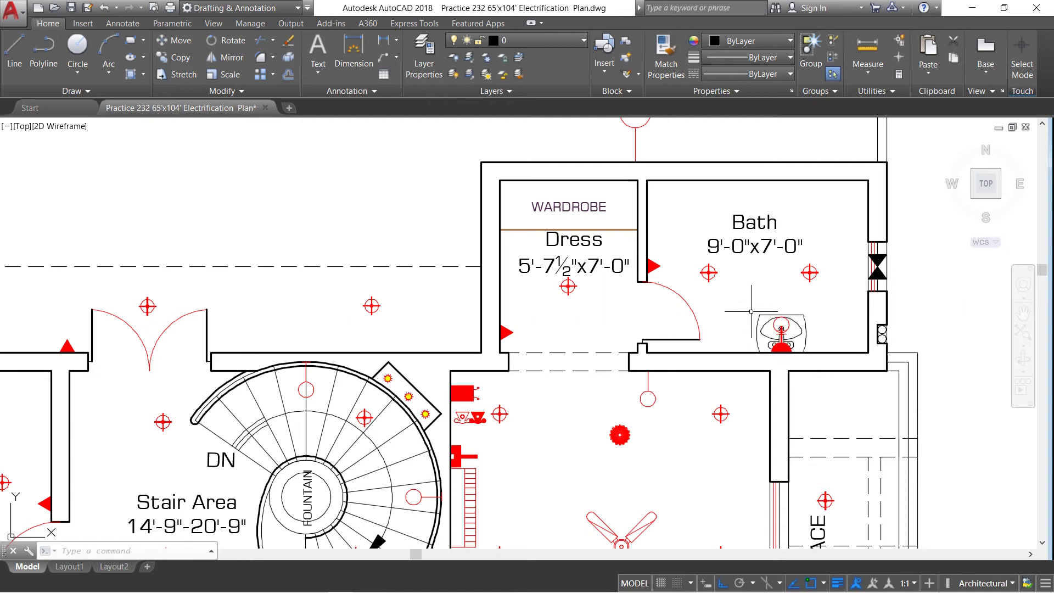
{"action": "scroll", "coordinate": [702, 247], "scroll_direction": "up", "scroll_amount": 2}
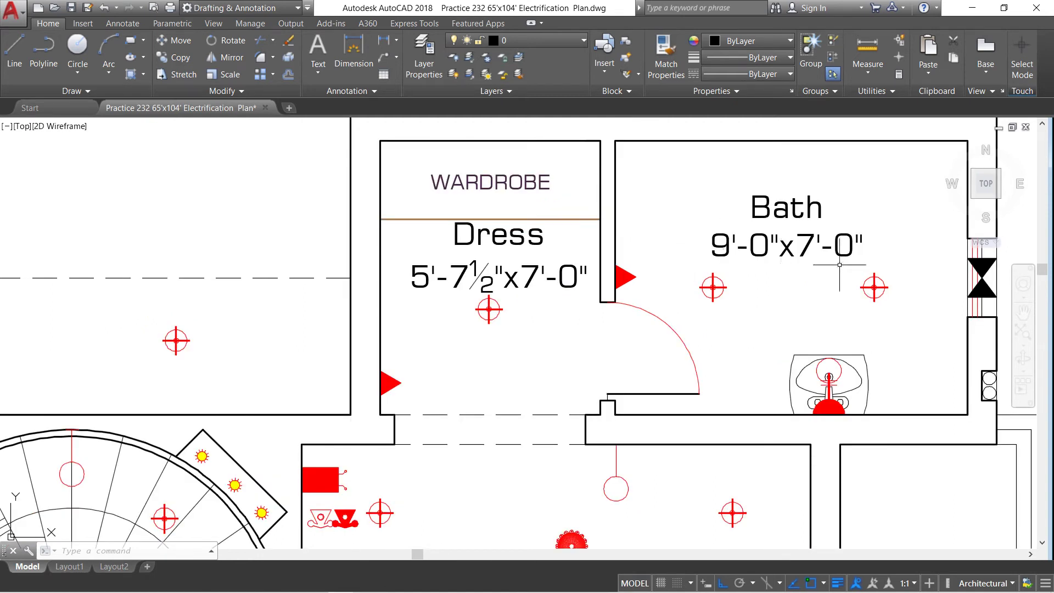
{"action": "scroll", "coordinate": [769, 261], "scroll_direction": "down", "scroll_amount": 2}
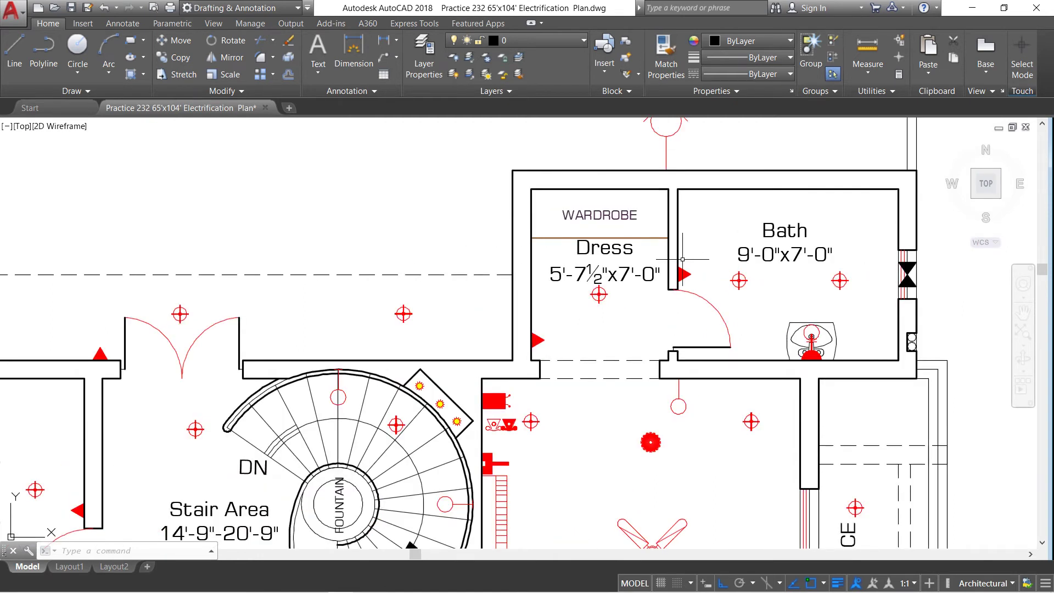
{"action": "scroll", "coordinate": [653, 285], "scroll_direction": "up", "scroll_amount": 2}
{"action": "scroll", "coordinate": [645, 284], "scroll_direction": "down", "scroll_amount": 2}
{"action": "scroll", "coordinate": [646, 283], "scroll_direction": "down", "scroll_amount": 2}
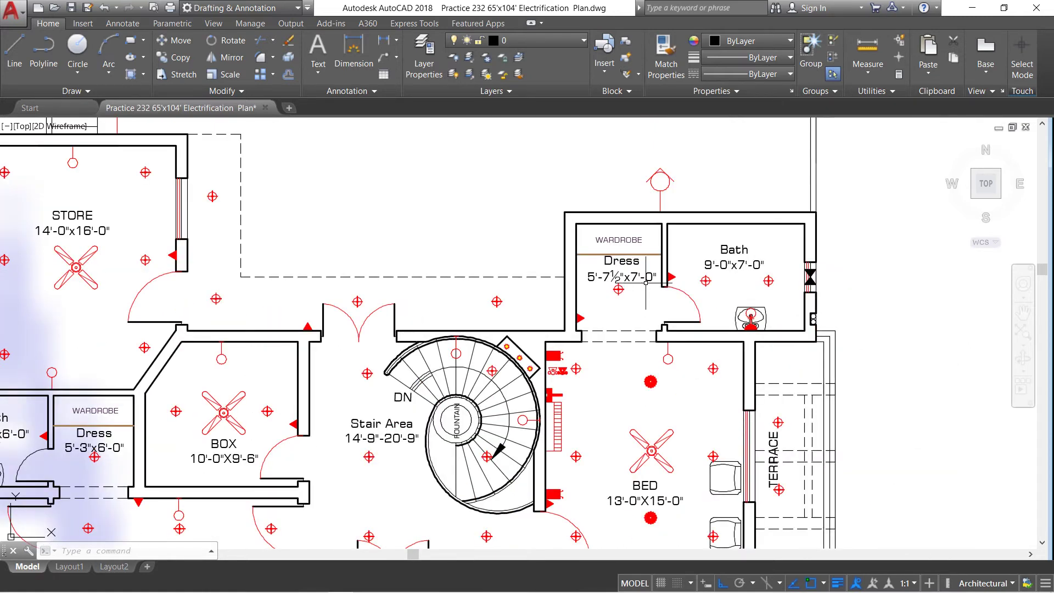
{"action": "scroll", "coordinate": [656, 156], "scroll_direction": "up", "scroll_amount": 2}
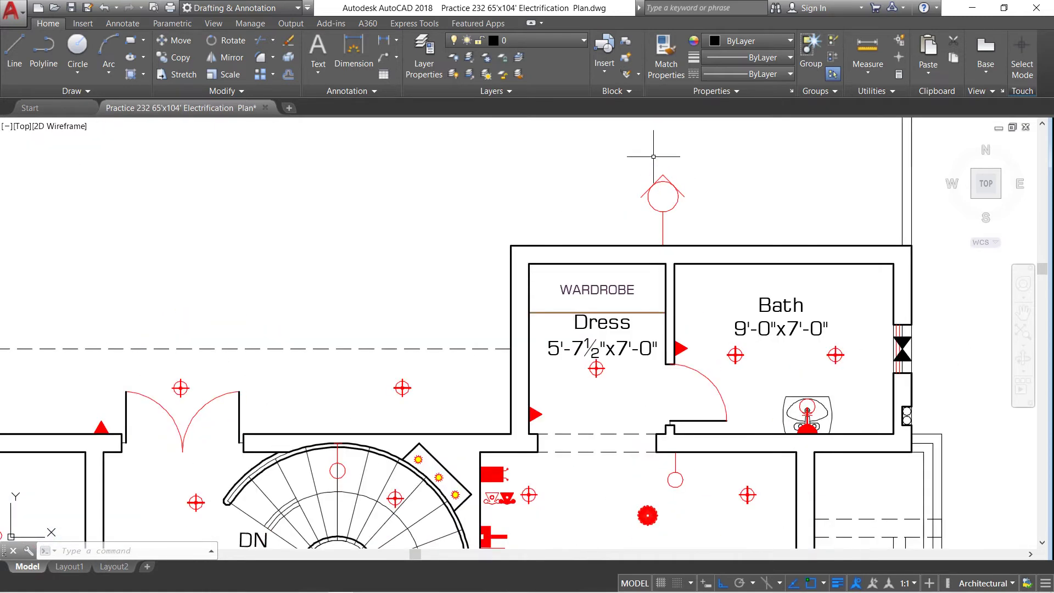
{"action": "scroll", "coordinate": [656, 181], "scroll_direction": "down", "scroll_amount": 5}
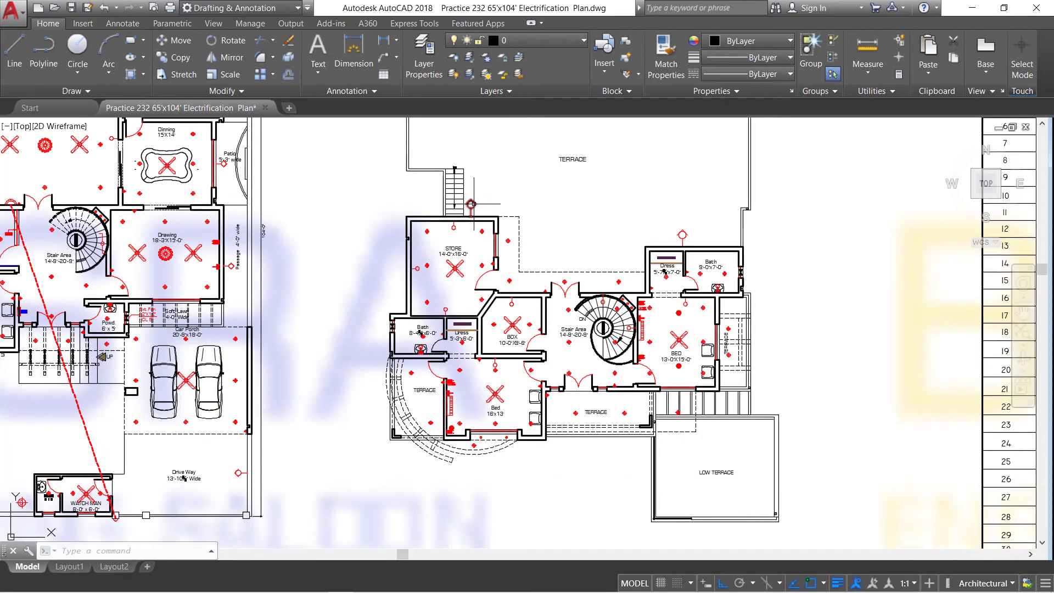
Step: Wheel-zoom out until both floor plans and the electric legend are visible together
{"action": "scroll", "coordinate": [477, 208], "scroll_direction": "up", "scroll_amount": 4}
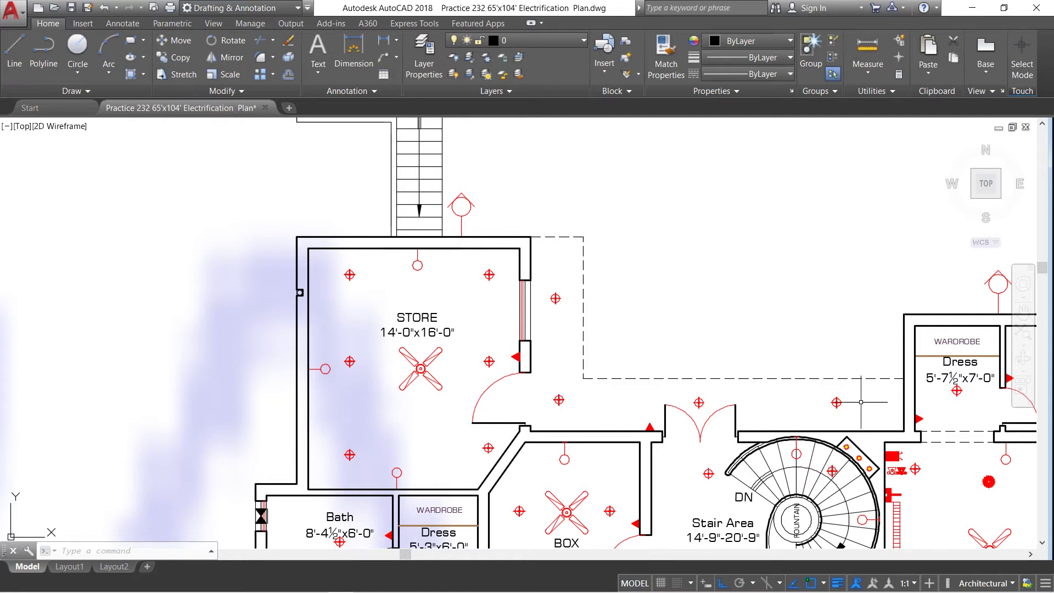
{"action": "scroll", "coordinate": [432, 308], "scroll_direction": "down", "scroll_amount": 5}
{"action": "scroll", "coordinate": [412, 425], "scroll_direction": "up", "scroll_amount": 5}
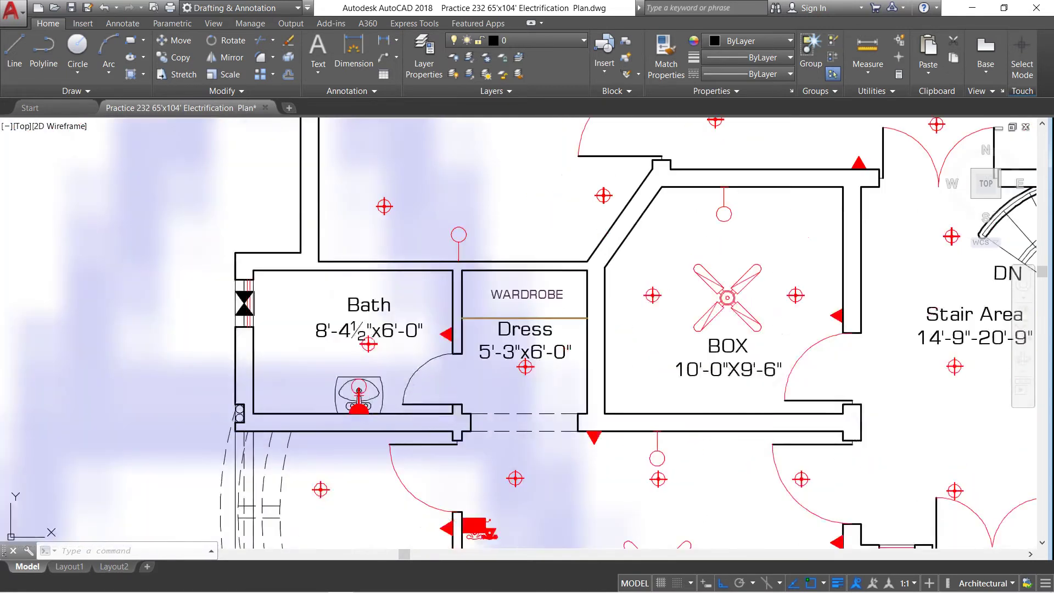
{"action": "scroll", "coordinate": [533, 308], "scroll_direction": "down", "scroll_amount": 2}
{"action": "scroll", "coordinate": [541, 304], "scroll_direction": "down", "scroll_amount": 3}
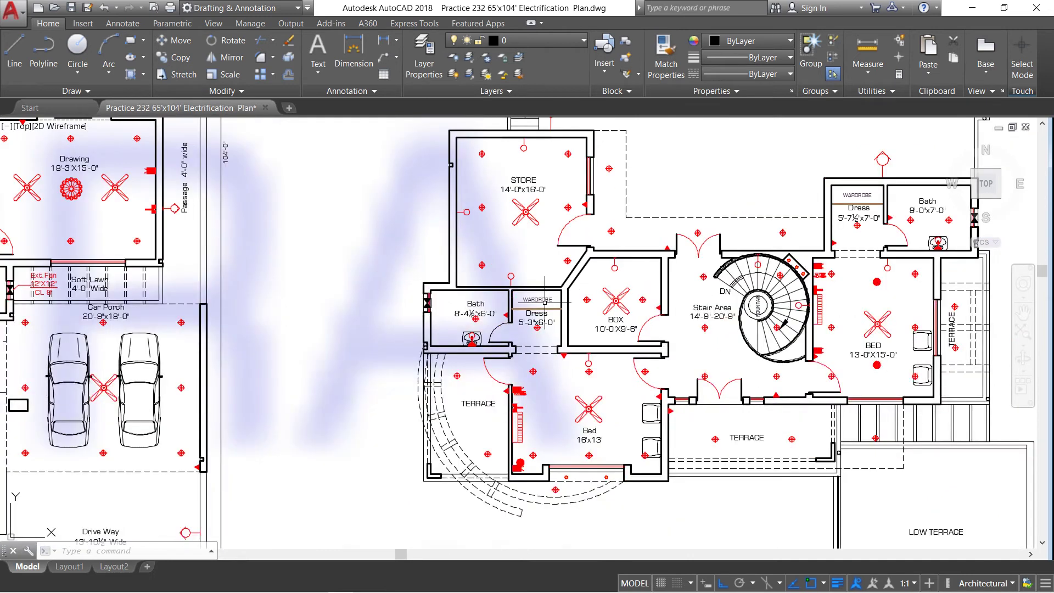
{"action": "scroll", "coordinate": [555, 424], "scroll_direction": "up", "scroll_amount": 2}
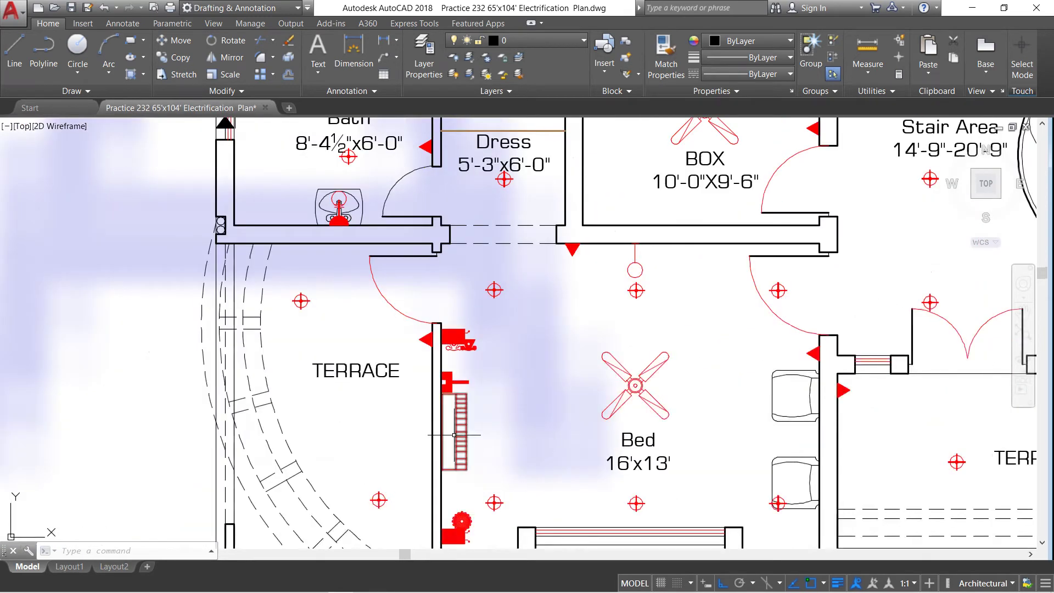
{"action": "scroll", "coordinate": [447, 428], "scroll_direction": "down", "scroll_amount": 2}
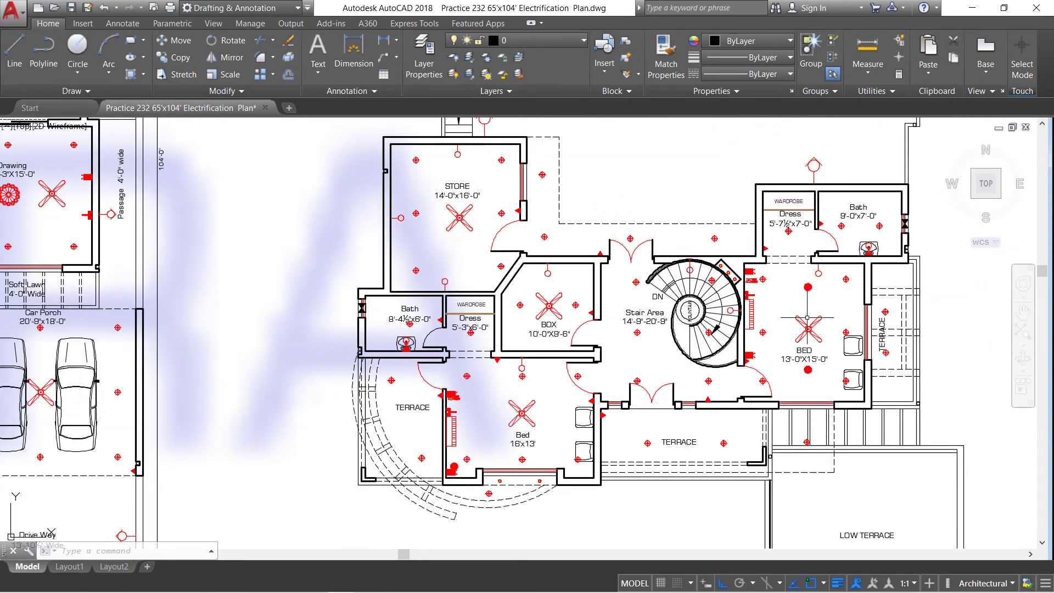
{"action": "scroll", "coordinate": [754, 295], "scroll_direction": "up", "scroll_amount": 4}
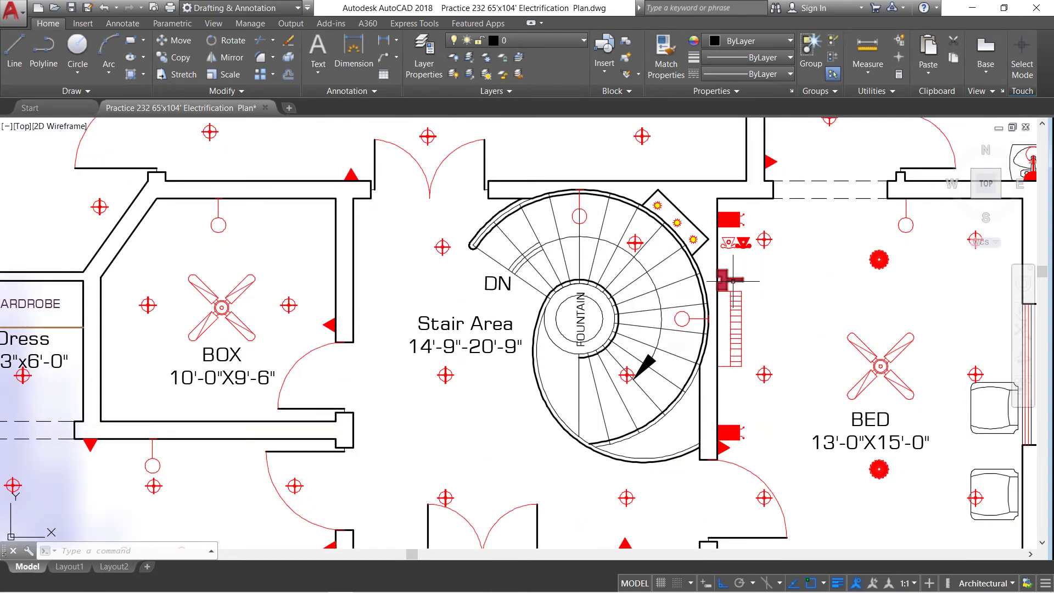
{"action": "scroll", "coordinate": [732, 281], "scroll_direction": "up", "scroll_amount": 1}
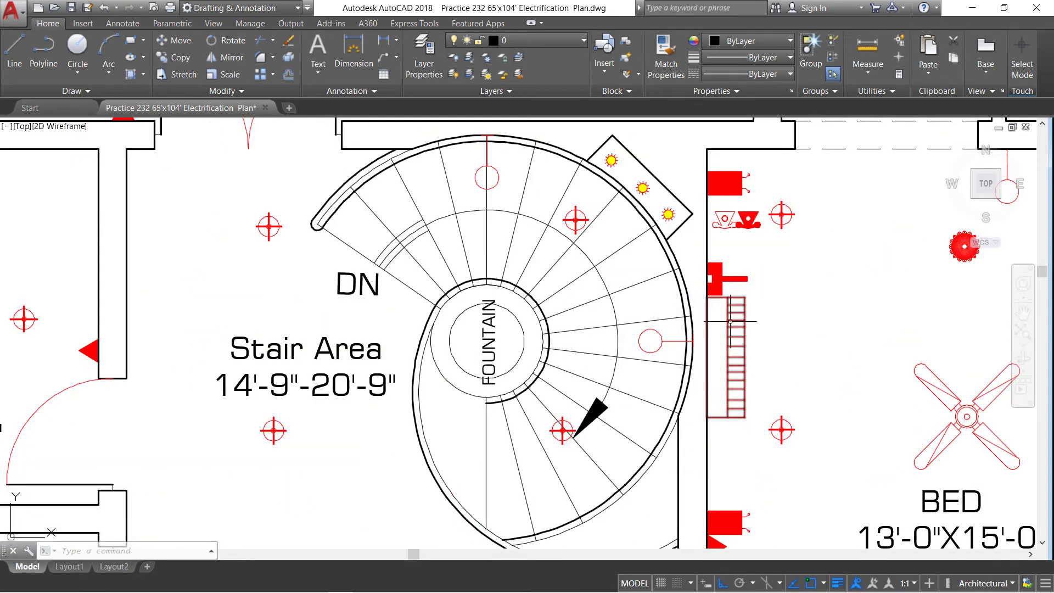
{"action": "scroll", "coordinate": [733, 281], "scroll_direction": "down", "scroll_amount": 1}
{"action": "scroll", "coordinate": [695, 269], "scroll_direction": "down", "scroll_amount": 3}
{"action": "scroll", "coordinate": [695, 269], "scroll_direction": "down", "scroll_amount": 2}
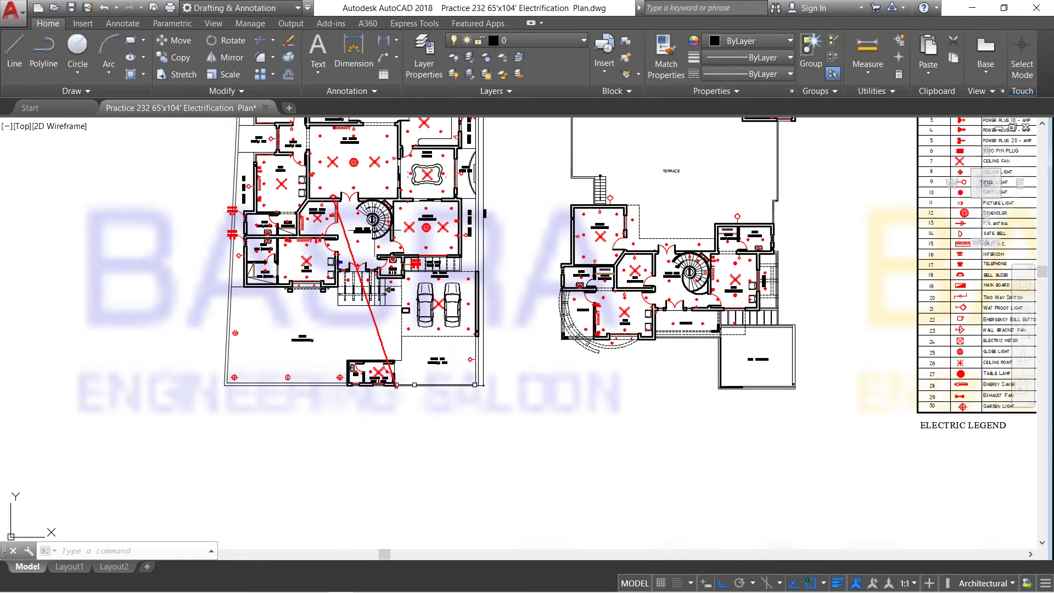
Step: Pan around the 14'X17' Bed, Bath, Dress, Store, Lobby and Kitchen rooms checking their fixtures
{"action": "left_click", "coordinate": [1023, 311]}
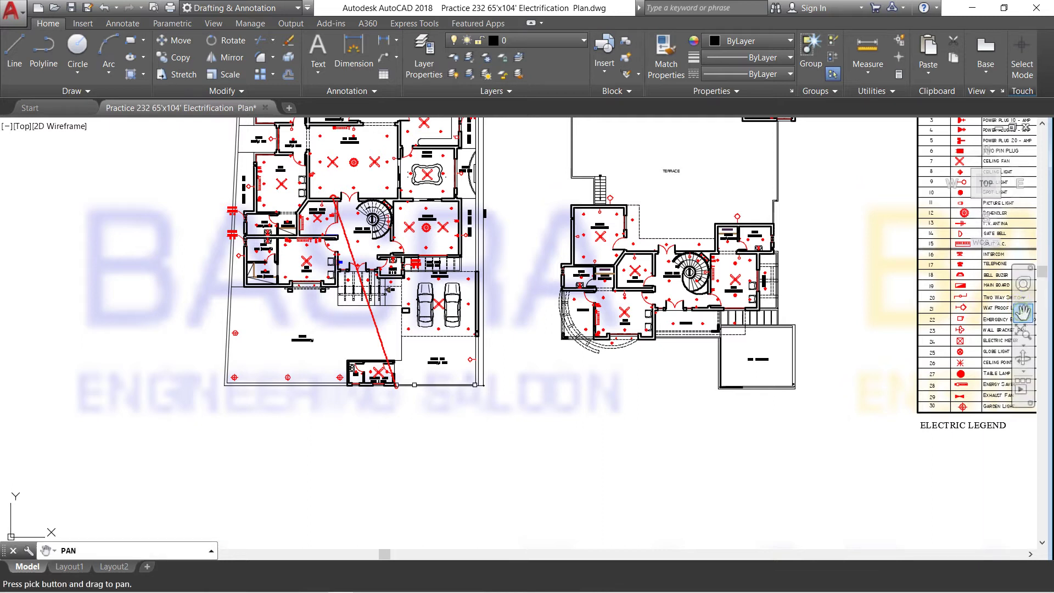
{"action": "left_click_drag", "start_coordinate": [356, 235], "coordinate": [537, 435]}
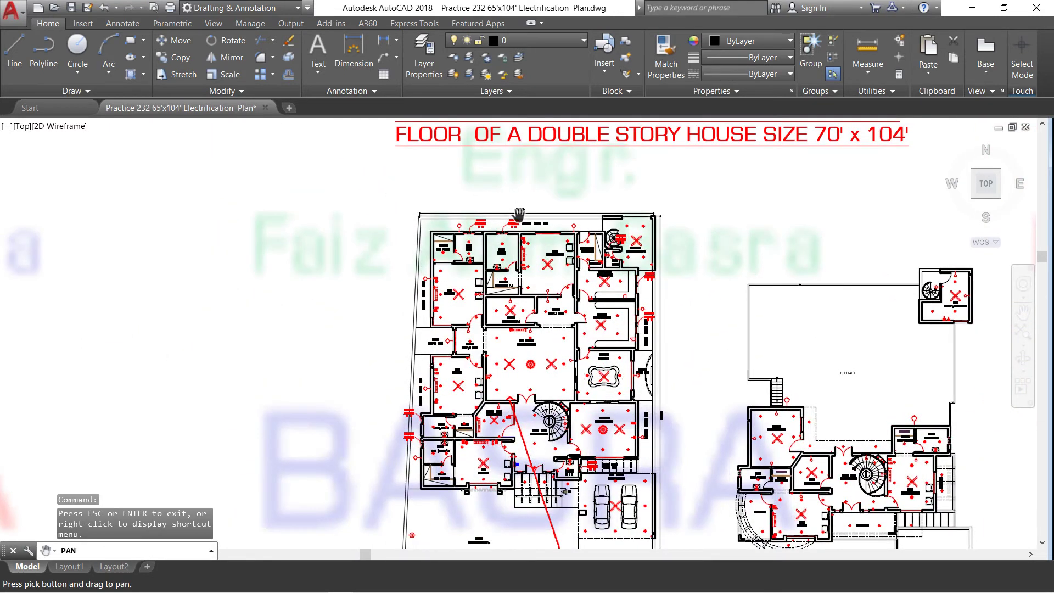
{"action": "scroll", "coordinate": [519, 213], "scroll_direction": "up", "scroll_amount": 6}
{"action": "mouse_move", "coordinate": [414, 284]}
{"action": "left_mouse_down"}
{"action": "mouse_move", "coordinate": [431, 224]}
{"action": "mouse_move", "coordinate": [427, 250]}
{"action": "left_mouse_up"}
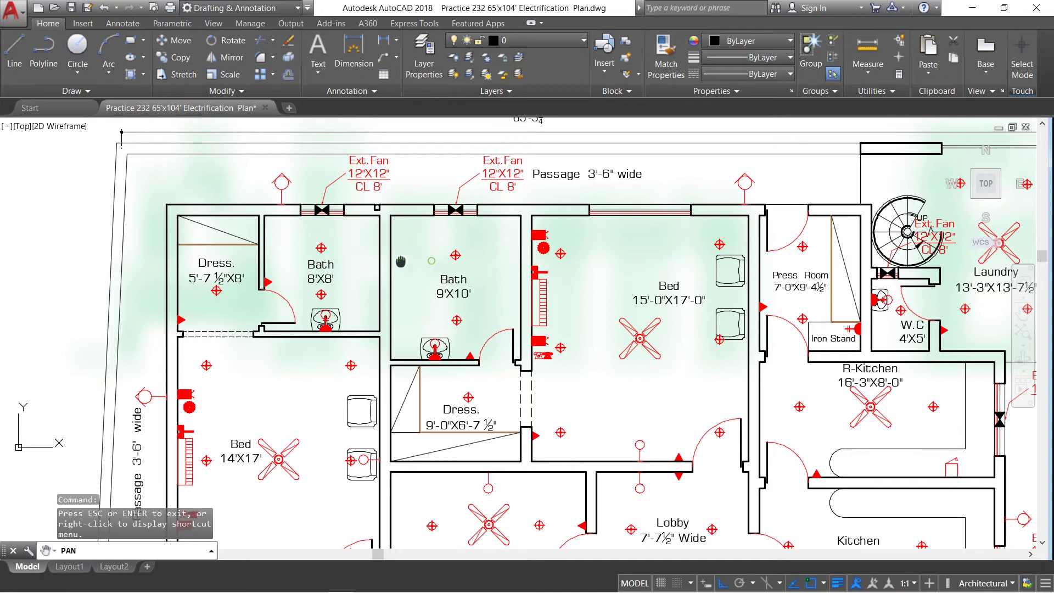
{"action": "left_click_drag", "start_coordinate": [430, 260], "coordinate": [334, 251]}
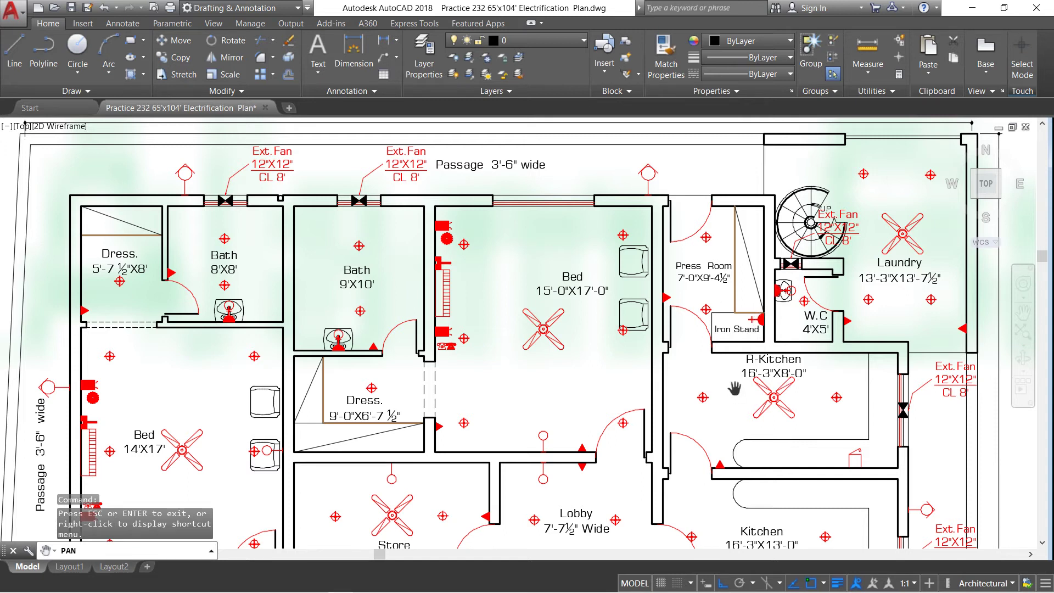
{"action": "left_click_drag", "start_coordinate": [734, 388], "coordinate": [750, 290]}
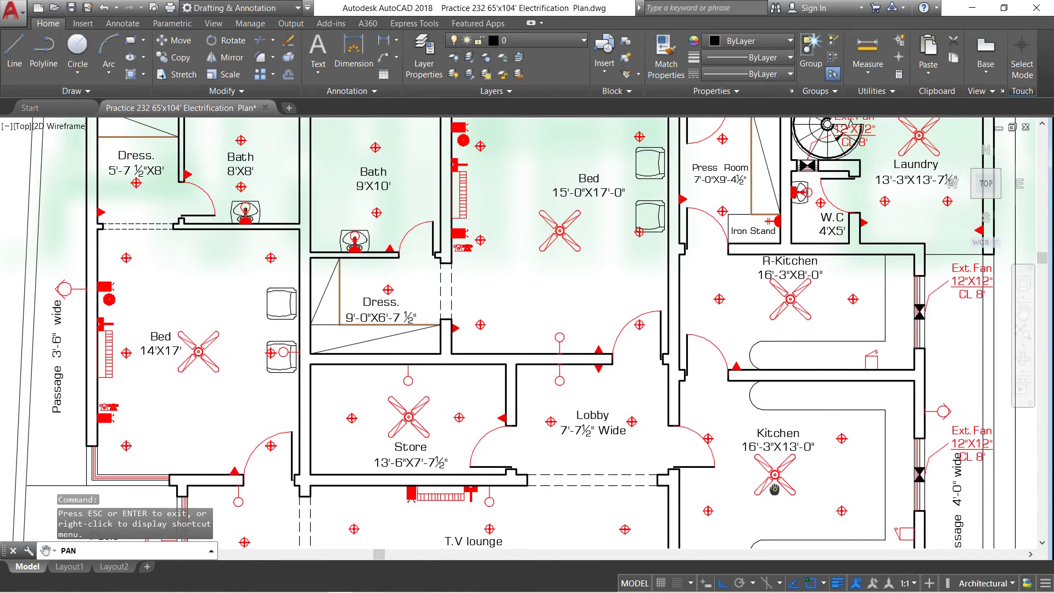
{"action": "left_click_drag", "start_coordinate": [774, 488], "coordinate": [770, 429]}
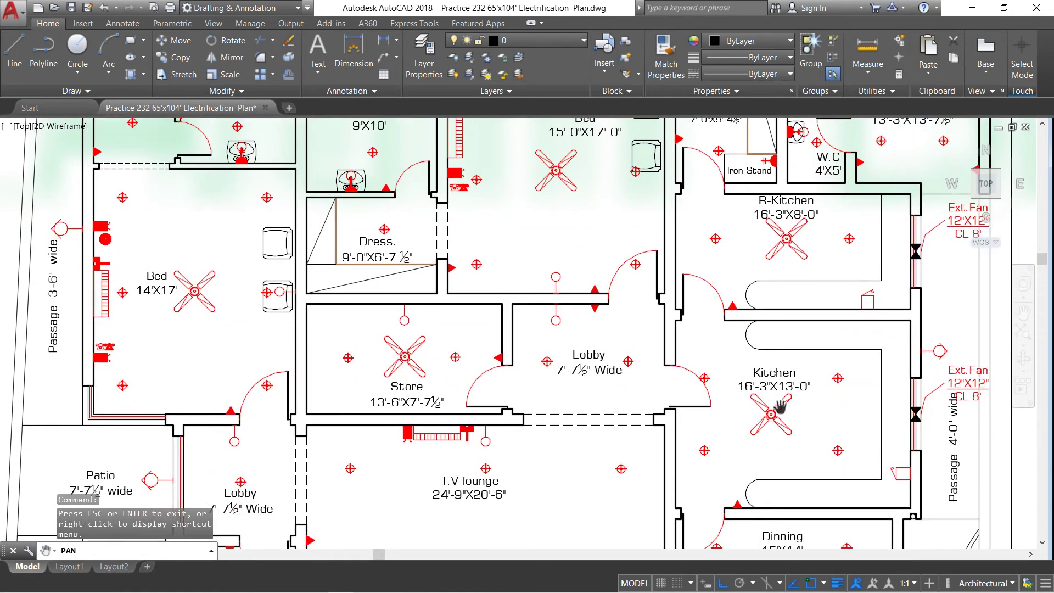
{"action": "left_click_drag", "start_coordinate": [671, 377], "coordinate": [711, 399]}
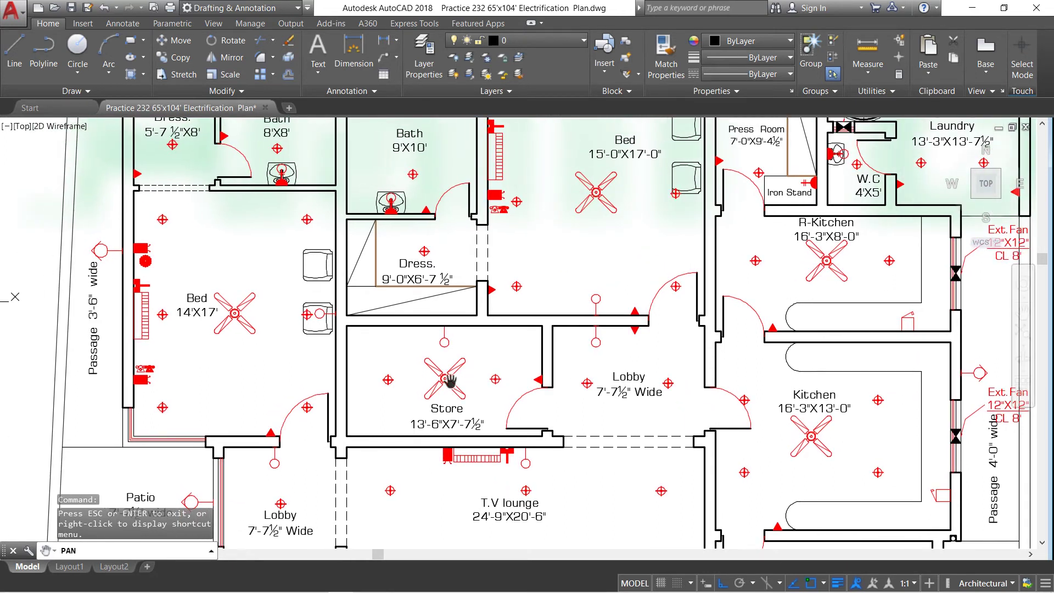
{"action": "left_click_drag", "start_coordinate": [450, 380], "coordinate": [516, 420]}
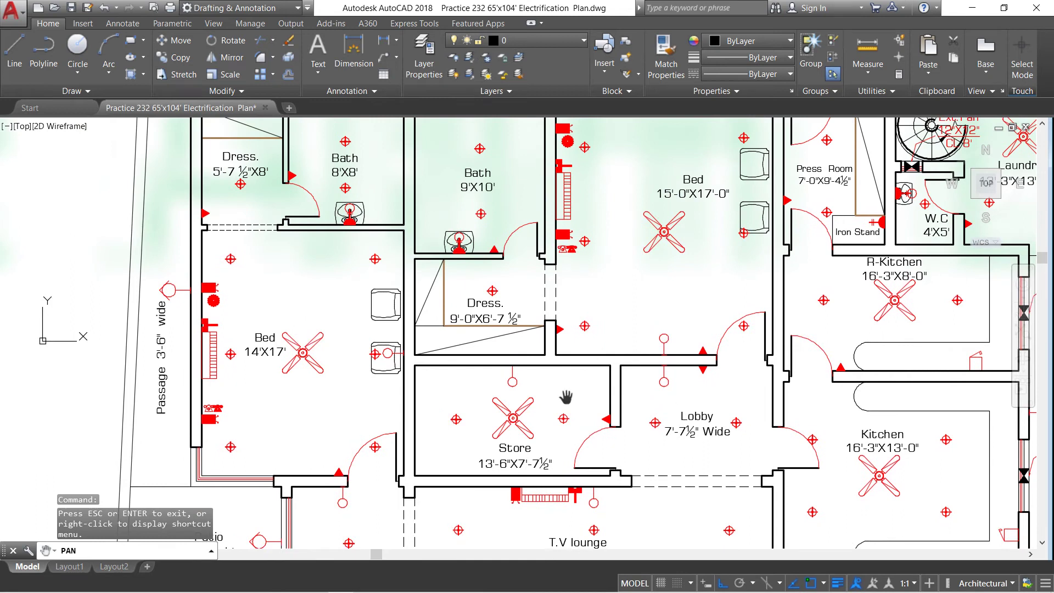
{"action": "left_click_drag", "start_coordinate": [595, 206], "coordinate": [611, 263]}
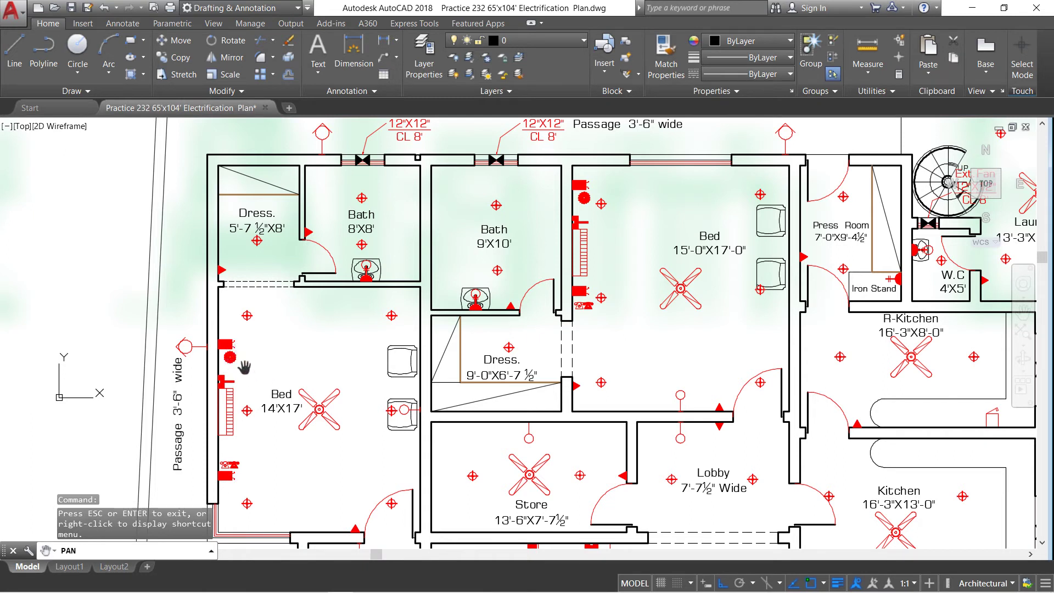
Step: Pan and zoom onto the T.V lounge's fans, lights and chandelier beside the Dinning area
{"action": "scroll", "coordinate": [246, 360], "scroll_direction": "down", "scroll_amount": 3}
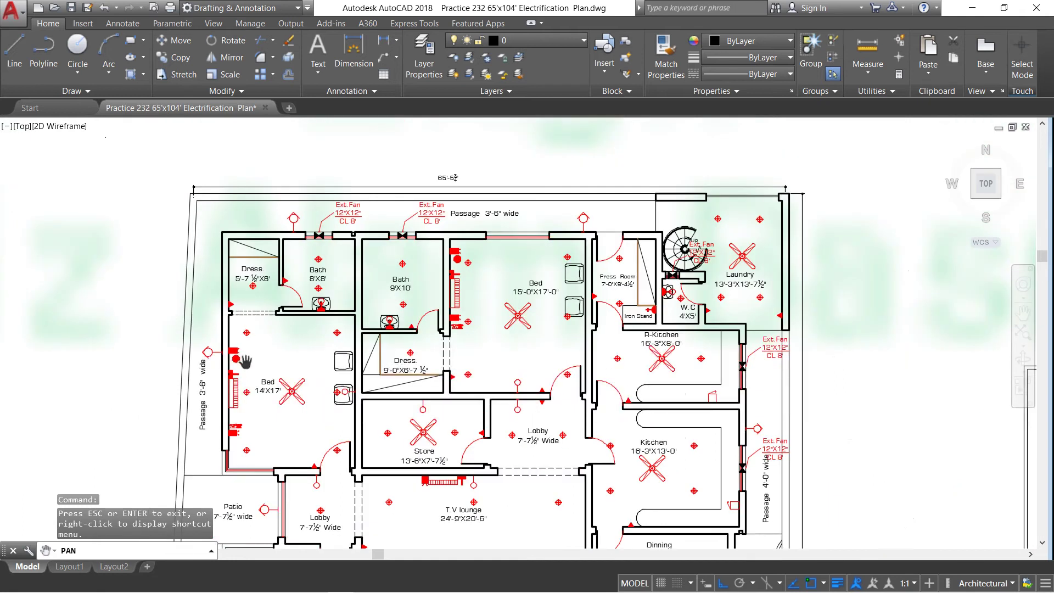
{"action": "scroll", "coordinate": [239, 363], "scroll_direction": "down", "scroll_amount": 2}
{"action": "scroll", "coordinate": [236, 363], "scroll_direction": "down", "scroll_amount": 2}
{"action": "scroll", "coordinate": [267, 392], "scroll_direction": "up", "scroll_amount": 5}
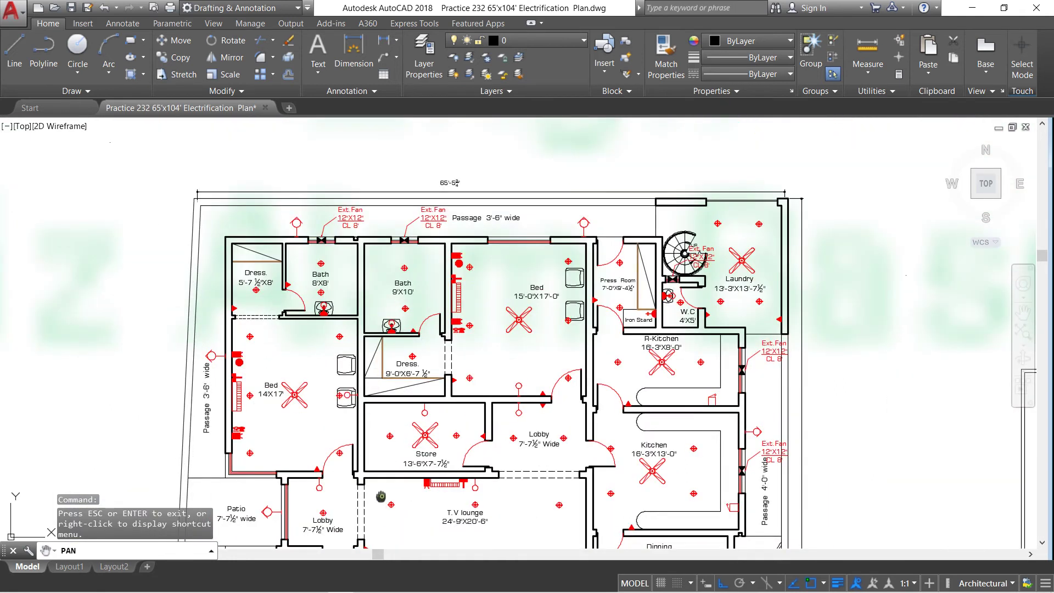
{"action": "left_click_drag", "start_coordinate": [379, 494], "coordinate": [352, 300]}
{"action": "scroll", "coordinate": [417, 294], "scroll_direction": "up", "scroll_amount": 2}
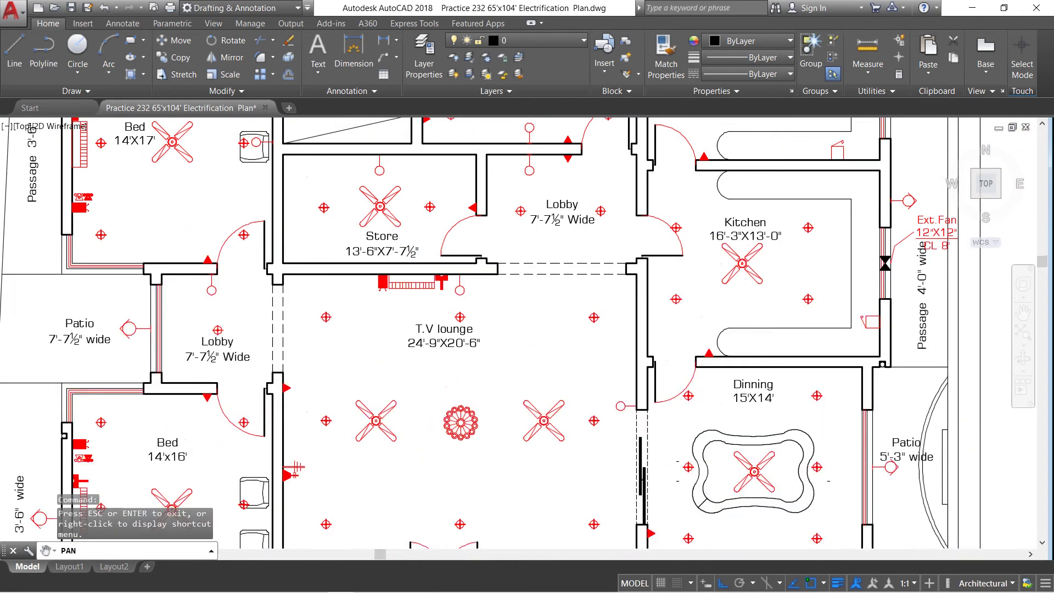
{"action": "scroll", "coordinate": [417, 295], "scroll_direction": "up", "scroll_amount": 2}
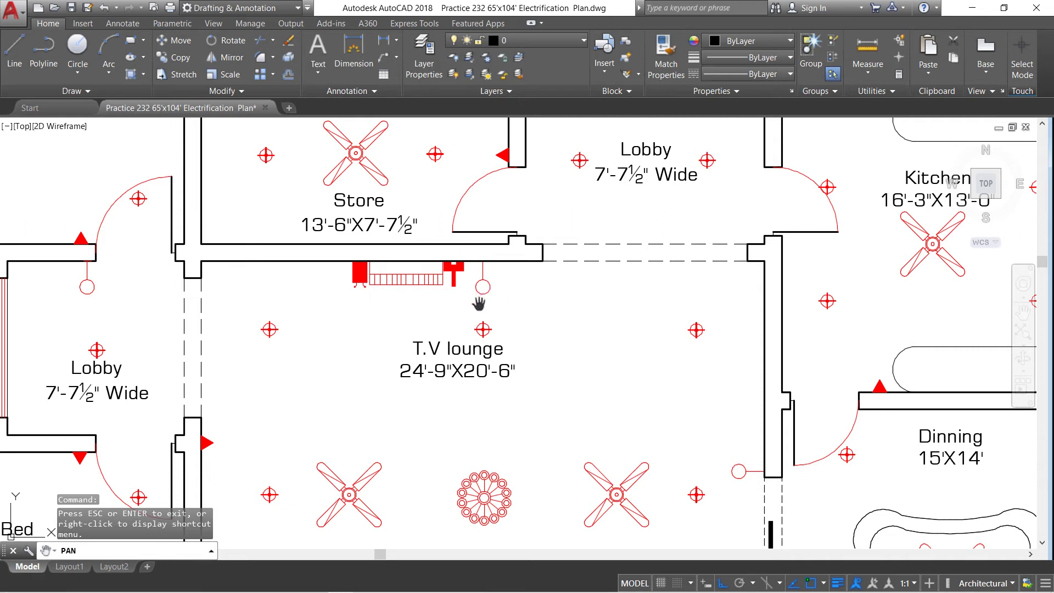
{"action": "left_click_drag", "start_coordinate": [418, 350], "coordinate": [409, 236]}
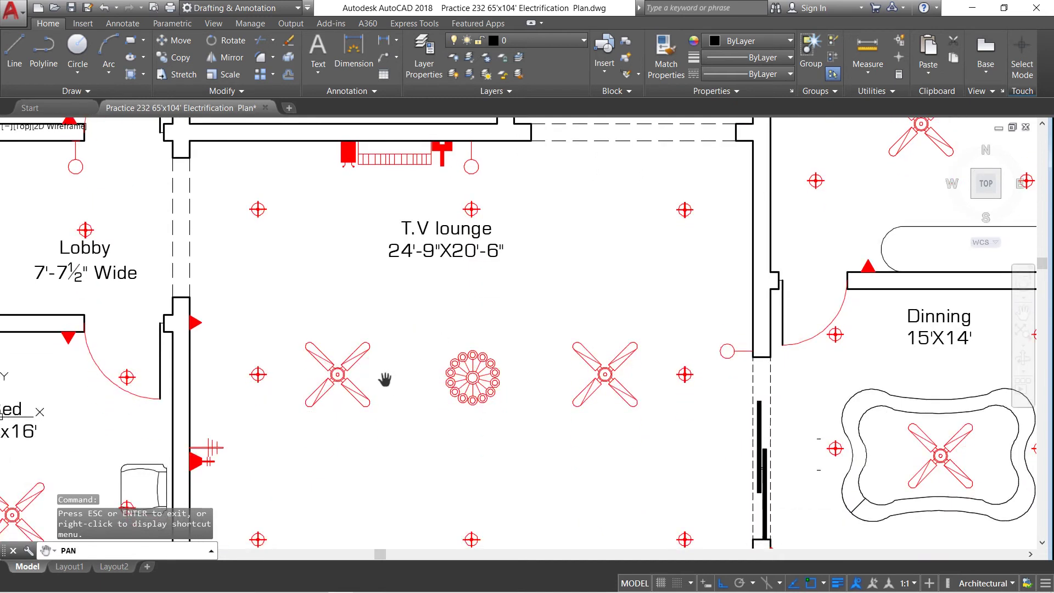
Step: Zoom out until both floor plans and the sheet title are visible
{"action": "scroll", "coordinate": [384, 379], "scroll_direction": "down", "scroll_amount": 2}
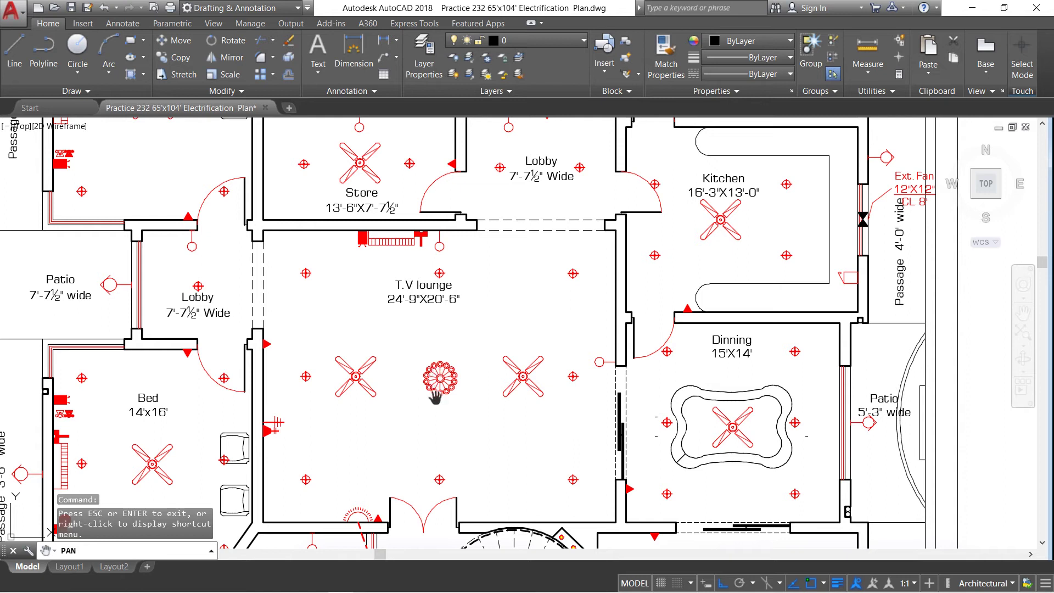
{"action": "scroll", "coordinate": [437, 382], "scroll_direction": "down", "scroll_amount": 2}
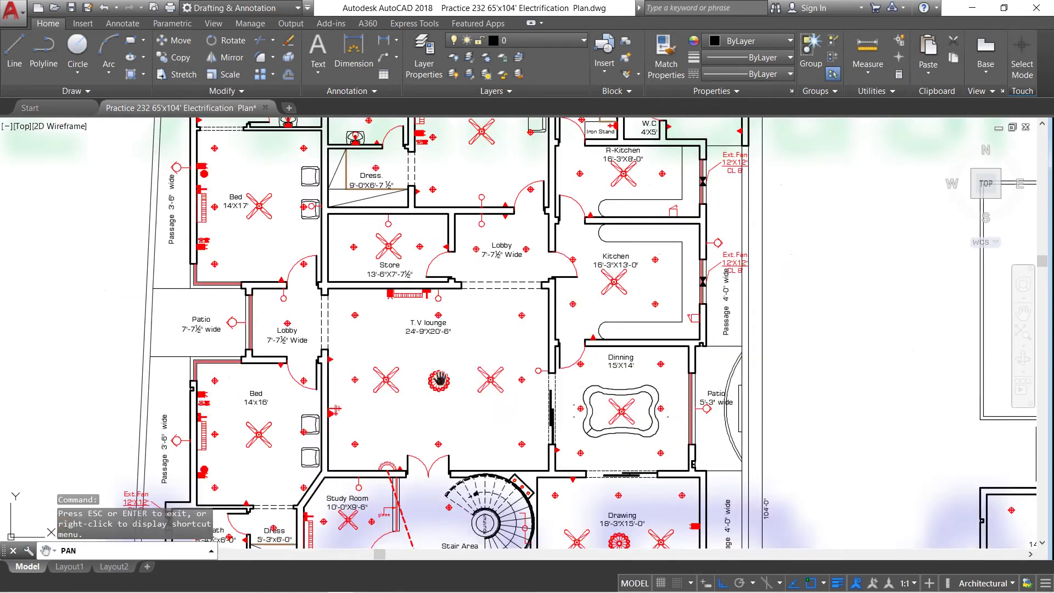
{"action": "scroll", "coordinate": [438, 383], "scroll_direction": "down", "scroll_amount": 2}
{"action": "scroll", "coordinate": [438, 383], "scroll_direction": "down", "scroll_amount": 2}
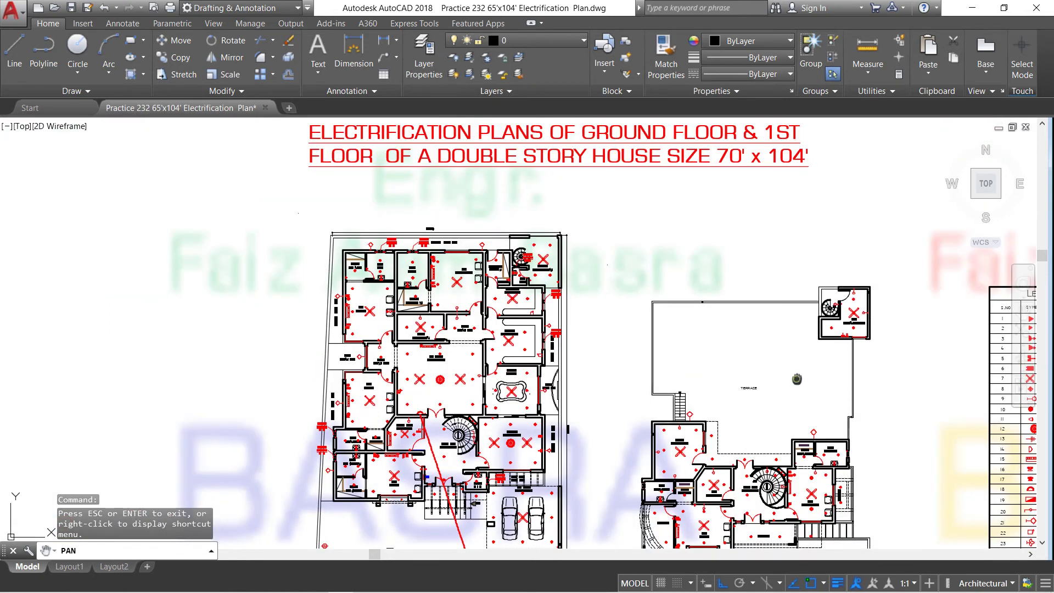
Step: Pan to the electric legend and zoom in on rows 1–18 to compare Schendler and Spot Light
{"action": "left_click_drag", "start_coordinate": [796, 378], "coordinate": [599, 352]}
{"action": "scroll", "coordinate": [890, 420], "scroll_direction": "up", "scroll_amount": 6}
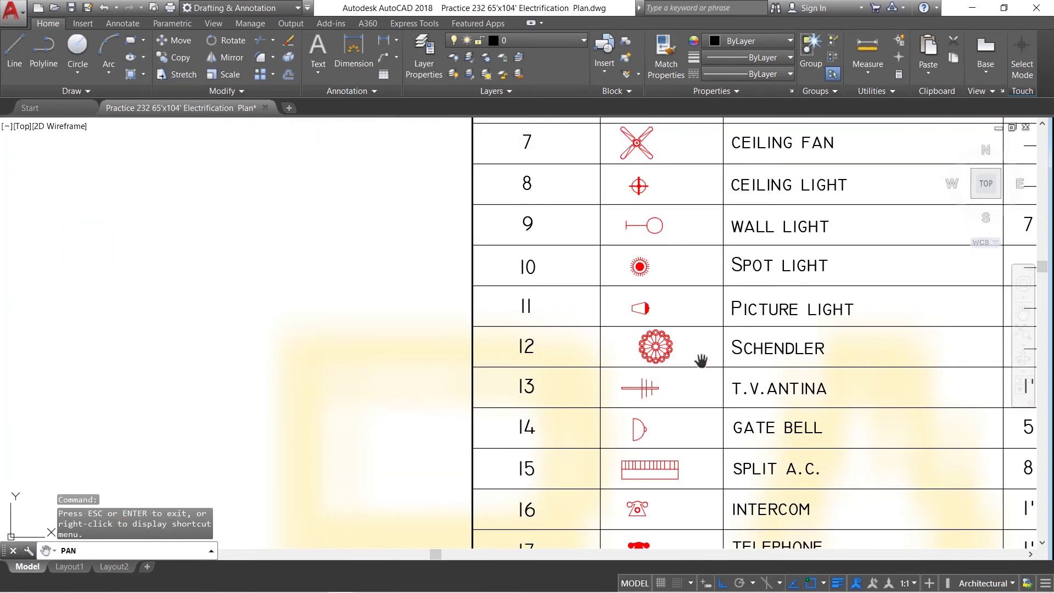
{"action": "scroll", "coordinate": [657, 360], "scroll_direction": "down", "scroll_amount": 2}
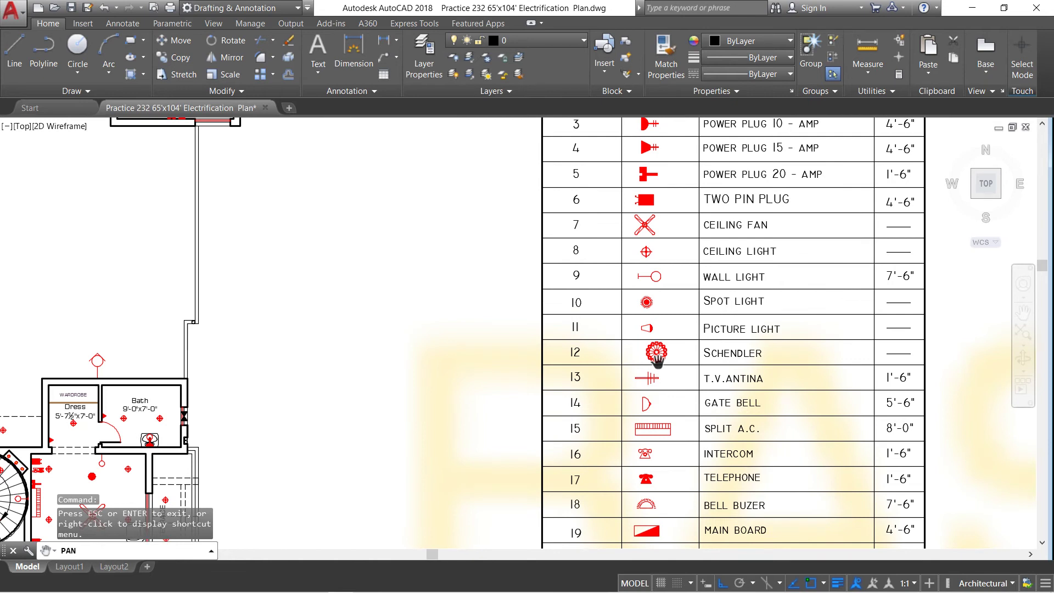
{"action": "left_click_drag", "start_coordinate": [657, 359], "coordinate": [687, 471]}
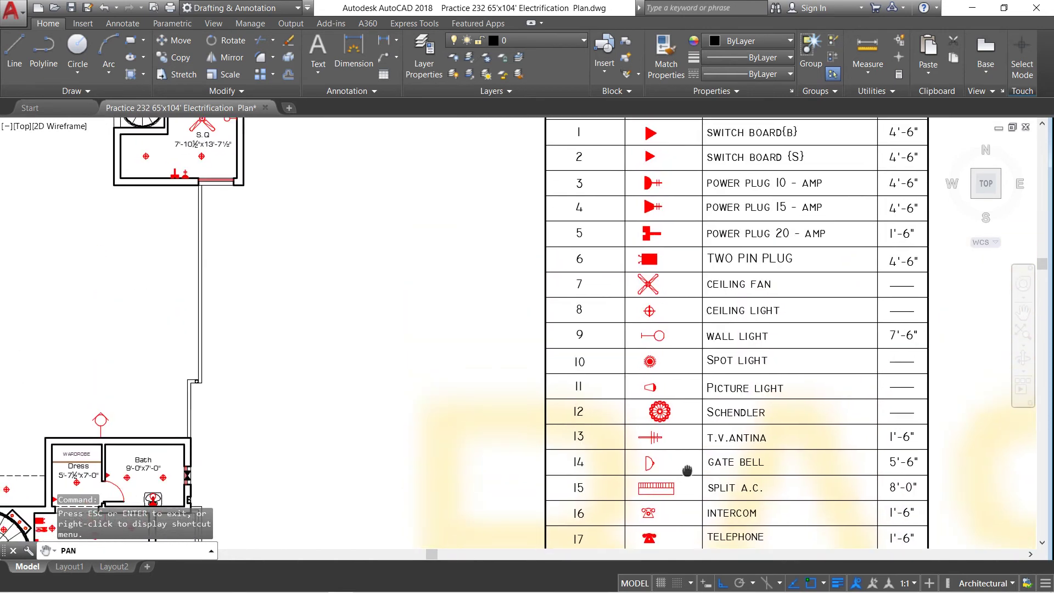
{"action": "left_click_drag", "start_coordinate": [688, 471], "coordinate": [699, 327]}
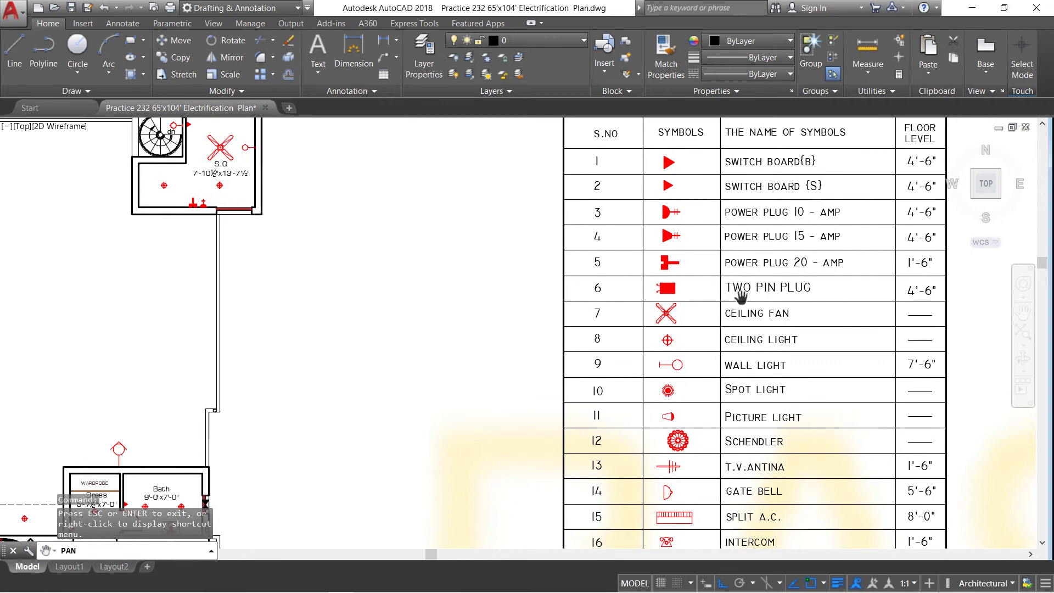
{"action": "left_click_drag", "start_coordinate": [719, 416], "coordinate": [705, 363]}
{"action": "scroll", "coordinate": [667, 348], "scroll_direction": "up", "scroll_amount": 2}
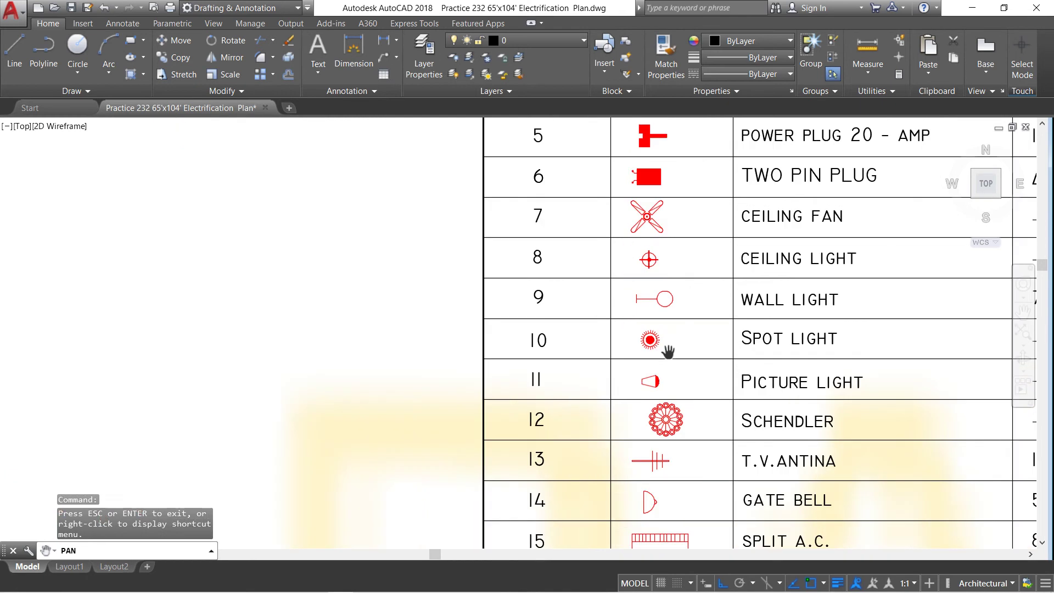
{"action": "scroll", "coordinate": [648, 354], "scroll_direction": "up", "scroll_amount": 2}
{"action": "scroll", "coordinate": [649, 354], "scroll_direction": "up", "scroll_amount": 4}
{"action": "scroll", "coordinate": [648, 354], "scroll_direction": "down", "scroll_amount": 4}
{"action": "scroll", "coordinate": [649, 354], "scroll_direction": "down", "scroll_amount": 4}
{"action": "mouse_move", "coordinate": [657, 408]}
{"action": "left_mouse_down"}
{"action": "mouse_move", "coordinate": [666, 368]}
{"action": "mouse_move", "coordinate": [699, 358]}
{"action": "mouse_move", "coordinate": [833, 358]}
{"action": "left_mouse_up"}
Step: Pan past the first-floor terrace and car porch to the Bed, Dinning and Study rooms
{"action": "left_click_drag", "start_coordinate": [596, 357], "coordinate": [769, 359]}
{"action": "left_click_drag", "start_coordinate": [582, 420], "coordinate": [657, 357]}
{"action": "left_click_drag", "start_coordinate": [556, 376], "coordinate": [611, 367]}
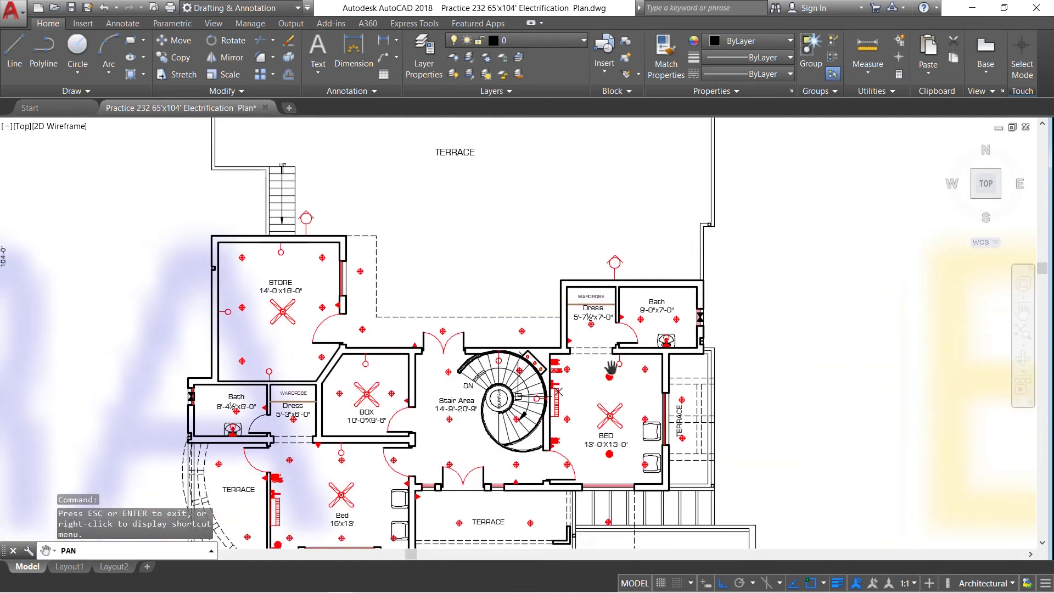
{"action": "mouse_move", "coordinate": [501, 463]}
{"action": "left_mouse_down"}
{"action": "mouse_move", "coordinate": [585, 283]}
{"action": "mouse_move", "coordinate": [545, 252]}
{"action": "mouse_move", "coordinate": [768, 329]}
{"action": "left_mouse_up"}
{"action": "left_click_drag", "start_coordinate": [604, 274], "coordinate": [779, 352]}
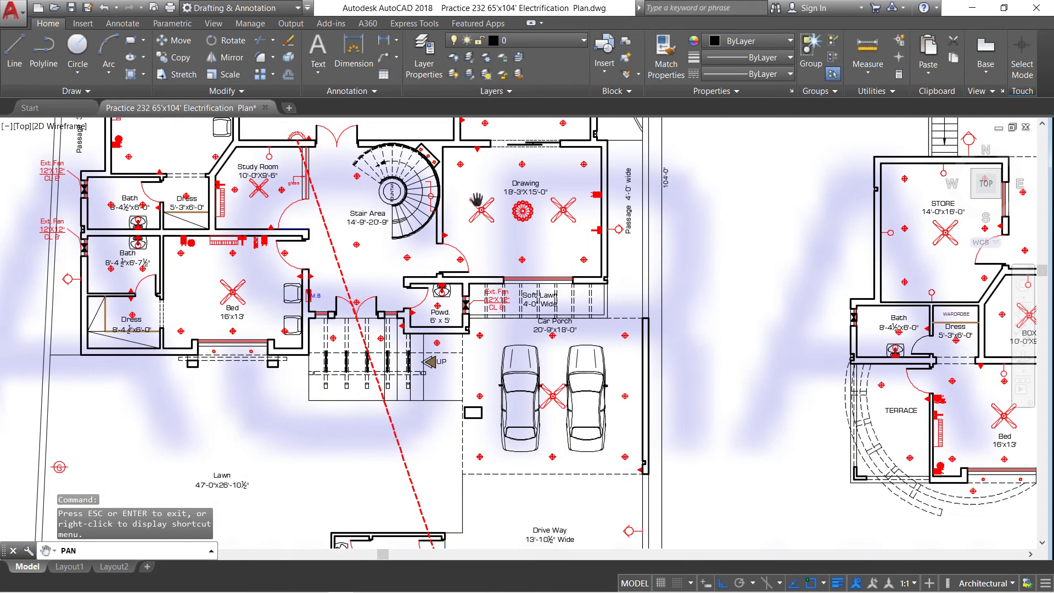
{"action": "left_click_drag", "start_coordinate": [390, 182], "coordinate": [496, 280]}
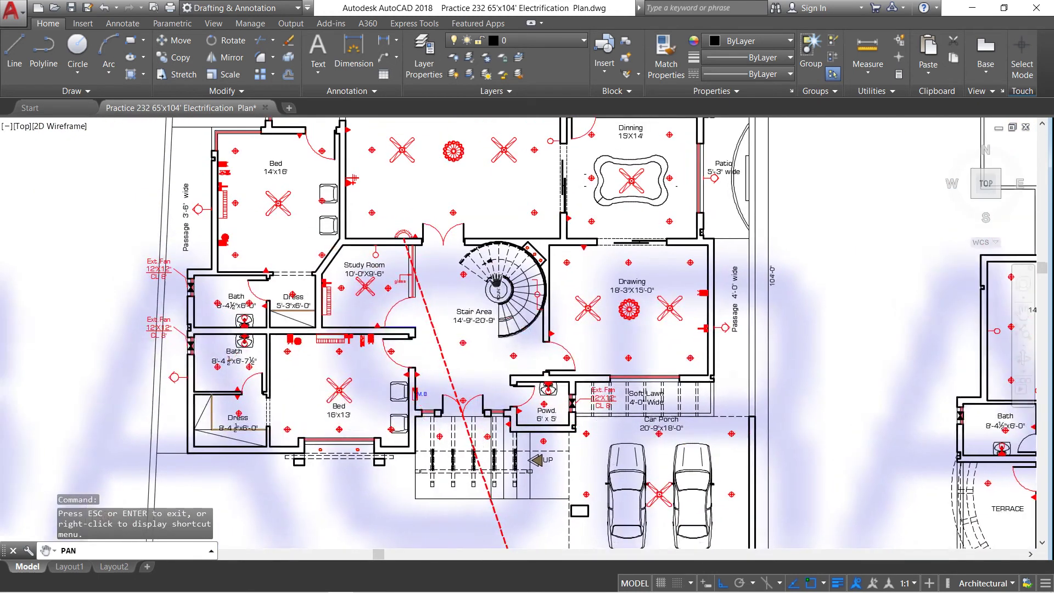
Step: Zoom in on the small chandelier by the Bed 16'x13' switchboard, then back out to the ground-floor rooms
{"action": "scroll", "coordinate": [293, 345], "scroll_direction": "up", "scroll_amount": 6}
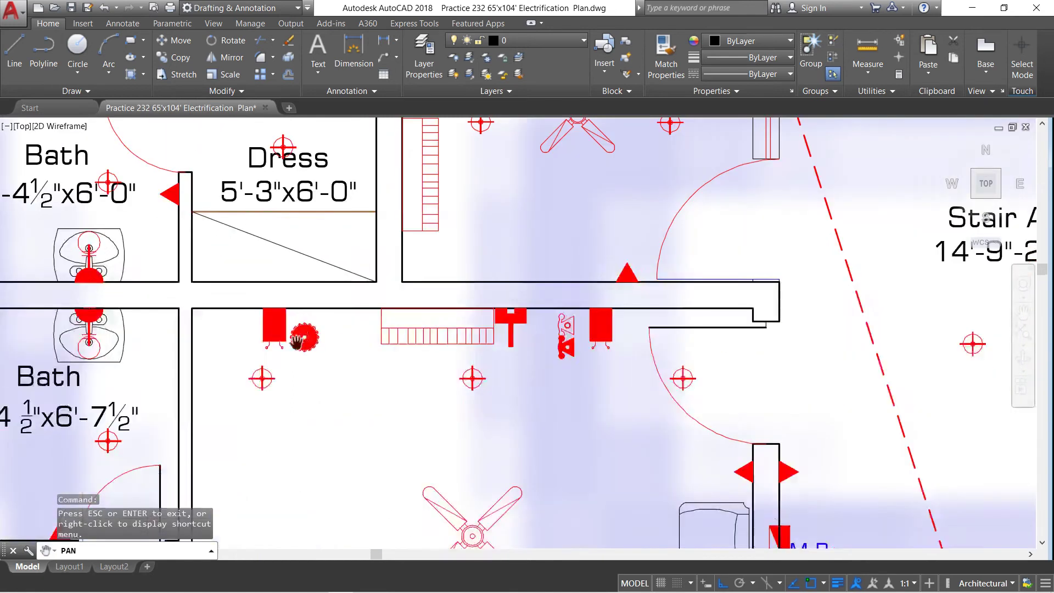
{"action": "scroll", "coordinate": [296, 343], "scroll_direction": "up", "scroll_amount": 5}
{"action": "scroll", "coordinate": [305, 343], "scroll_direction": "up", "scroll_amount": 1}
{"action": "scroll", "coordinate": [311, 344], "scroll_direction": "up", "scroll_amount": 3}
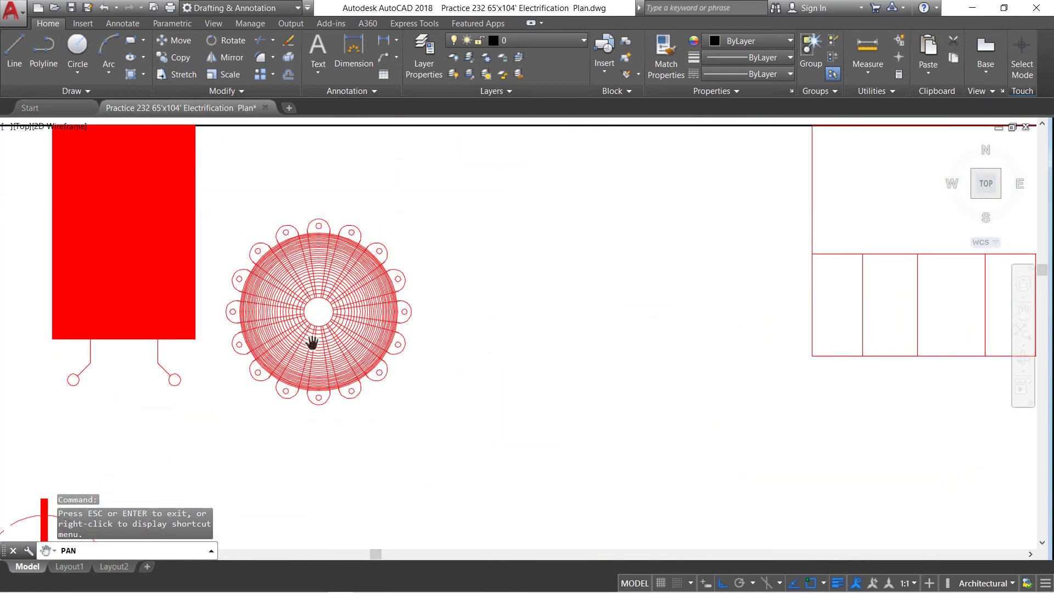
{"action": "scroll", "coordinate": [311, 343], "scroll_direction": "up", "scroll_amount": 3}
{"action": "scroll", "coordinate": [311, 343], "scroll_direction": "down", "scroll_amount": 4}
{"action": "scroll", "coordinate": [313, 341], "scroll_direction": "down", "scroll_amount": 4}
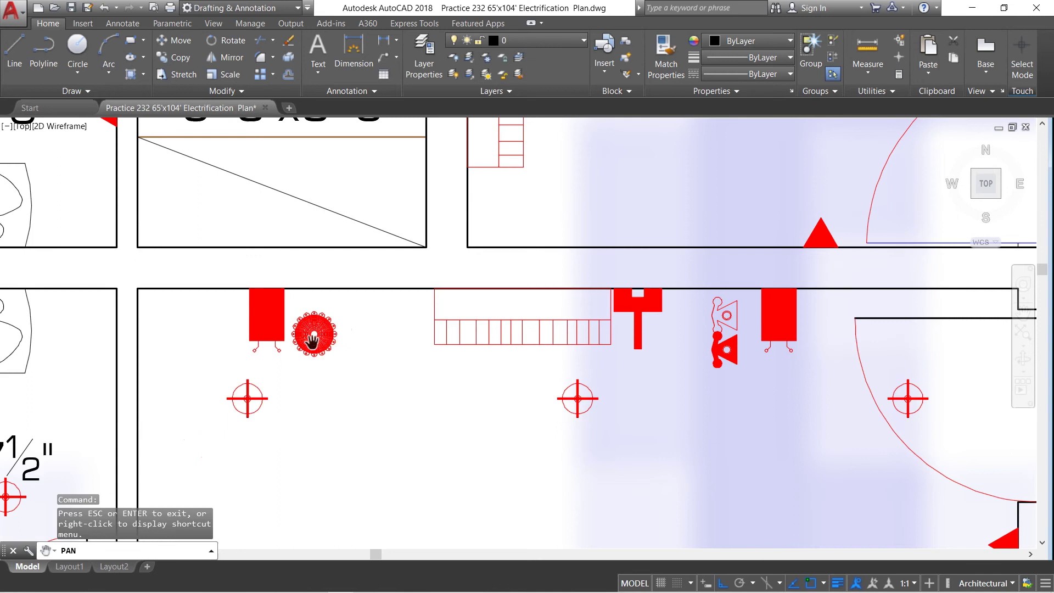
{"action": "scroll", "coordinate": [312, 341], "scroll_direction": "up", "scroll_amount": 2}
{"action": "scroll", "coordinate": [310, 340], "scroll_direction": "down", "scroll_amount": 4}
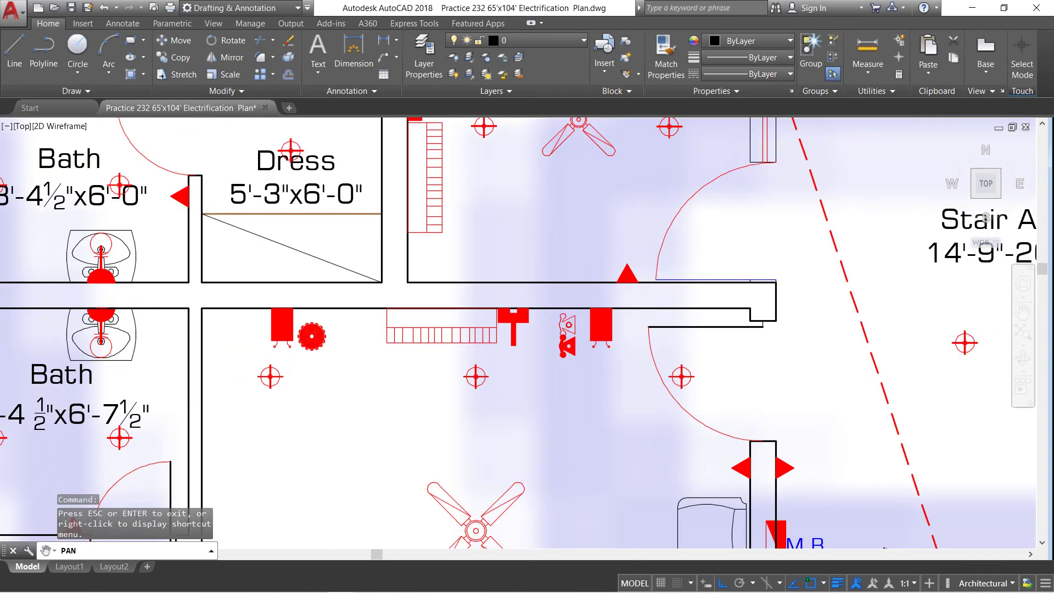
{"action": "scroll", "coordinate": [308, 339], "scroll_direction": "down", "scroll_amount": 2}
{"action": "scroll", "coordinate": [308, 339], "scroll_direction": "up", "scroll_amount": 3}
{"action": "scroll", "coordinate": [307, 339], "scroll_direction": "down", "scroll_amount": 3}
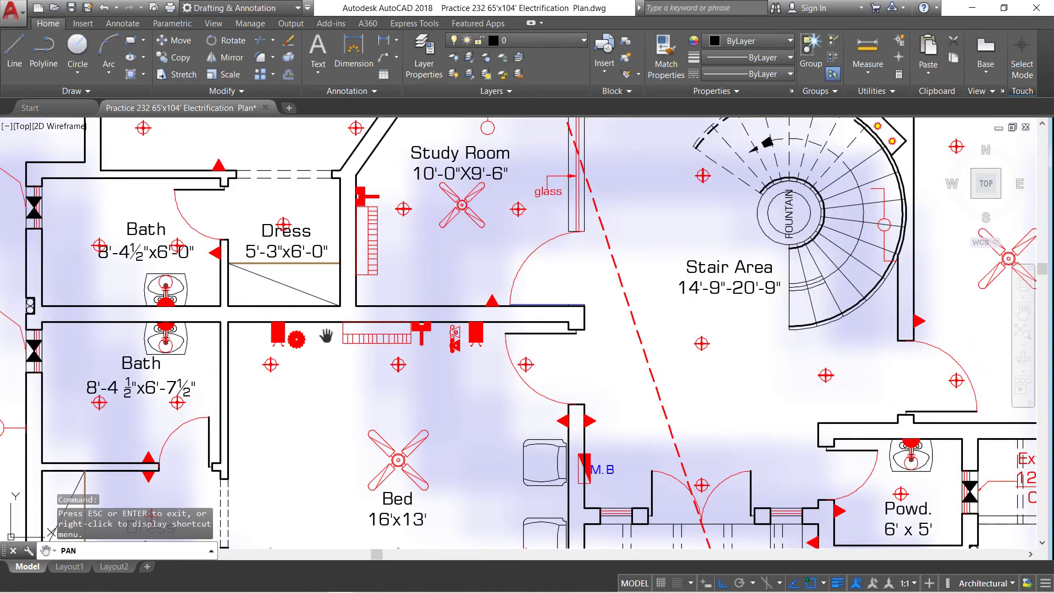
{"action": "scroll", "coordinate": [337, 330], "scroll_direction": "down", "scroll_amount": 2}
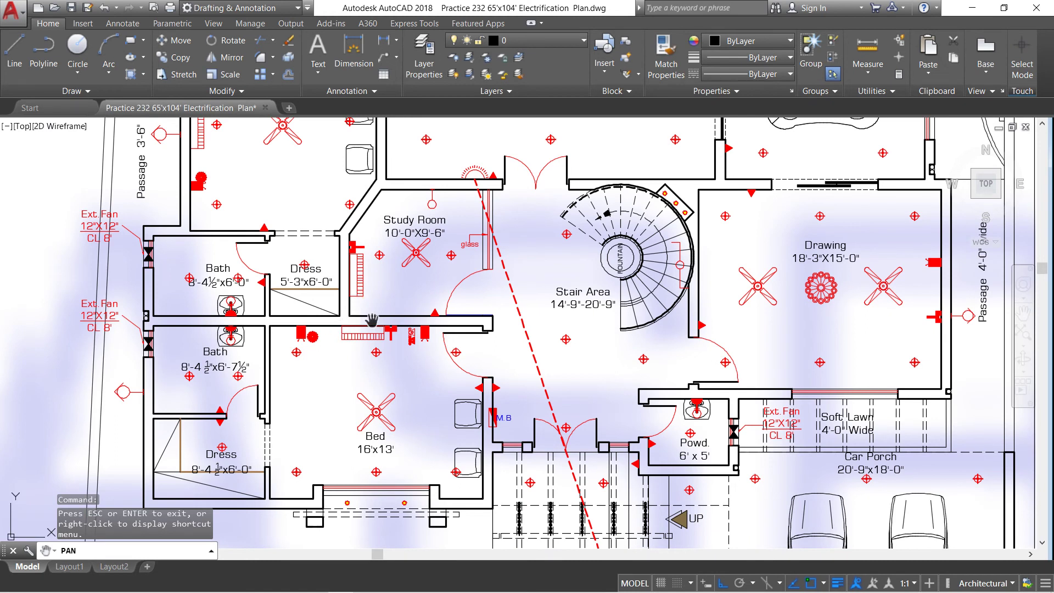
{"action": "scroll", "coordinate": [233, 336], "scroll_direction": "down", "scroll_amount": 2}
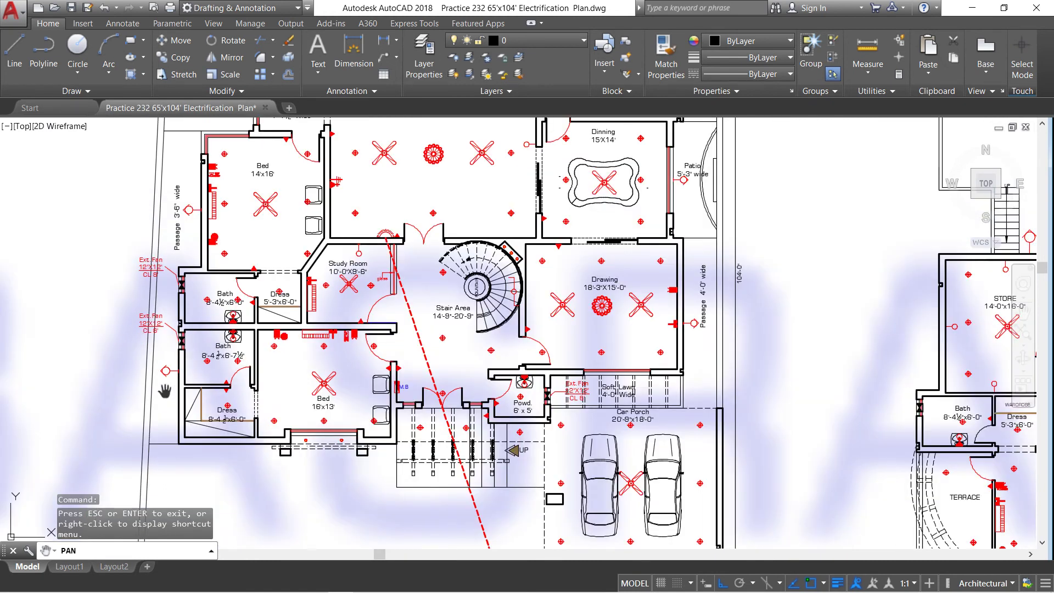
{"action": "left_click_drag", "start_coordinate": [211, 267], "coordinate": [216, 376]}
{"action": "mouse_move", "coordinate": [256, 284]}
{"action": "left_mouse_down"}
{"action": "mouse_move", "coordinate": [280, 358]}
{"action": "mouse_move", "coordinate": [304, 512]}
{"action": "left_mouse_up"}
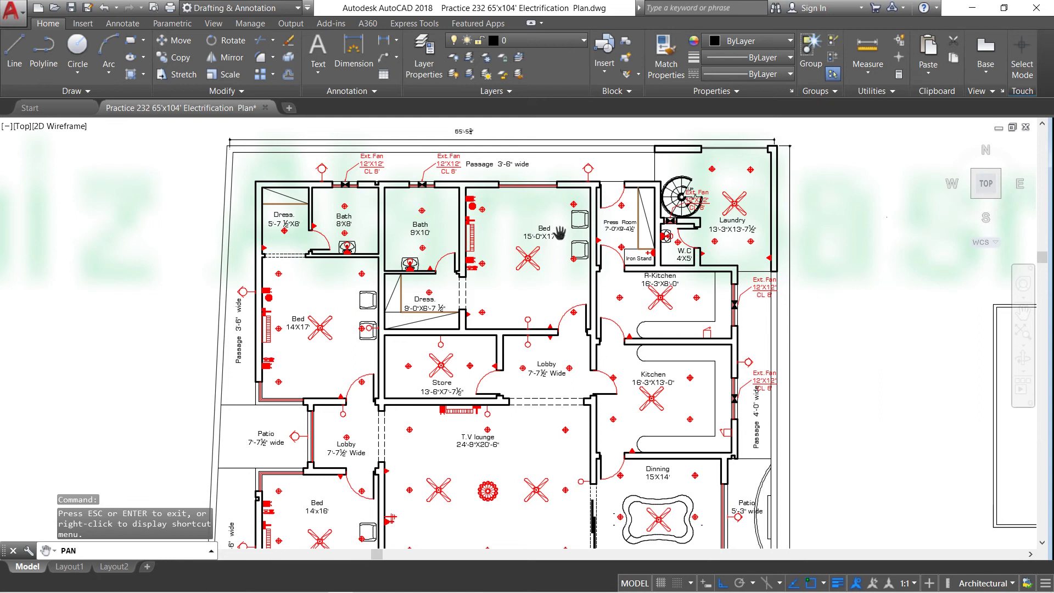
{"action": "scroll", "coordinate": [523, 231], "scroll_direction": "down", "scroll_amount": 2}
{"action": "scroll", "coordinate": [522, 231], "scroll_direction": "down", "scroll_amount": 2}
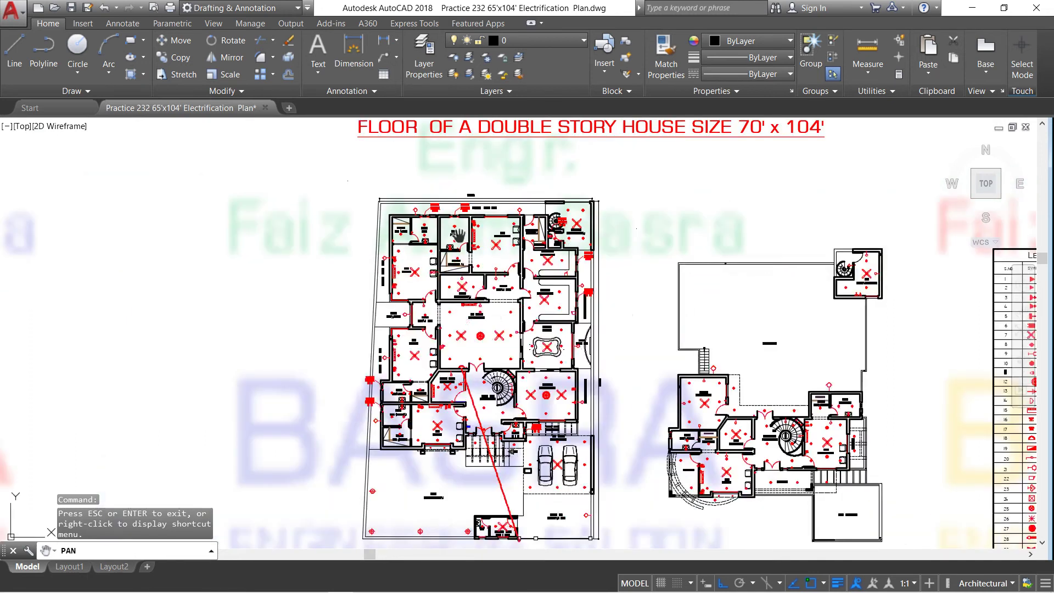
{"action": "left_click_drag", "start_coordinate": [534, 349], "coordinate": [456, 273]}
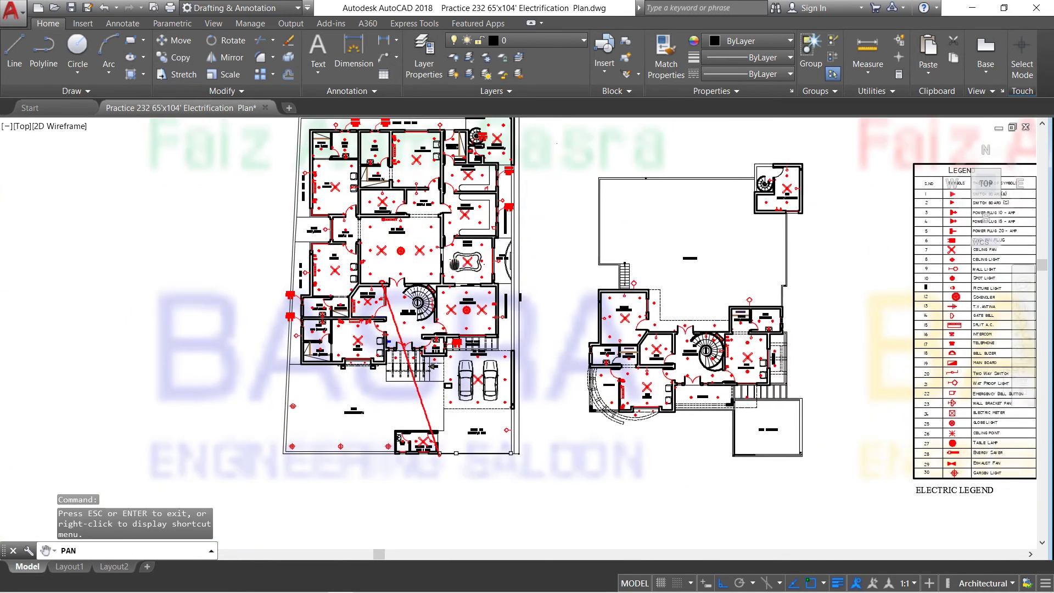
{"action": "scroll", "coordinate": [422, 288], "scroll_direction": "up", "scroll_amount": 5}
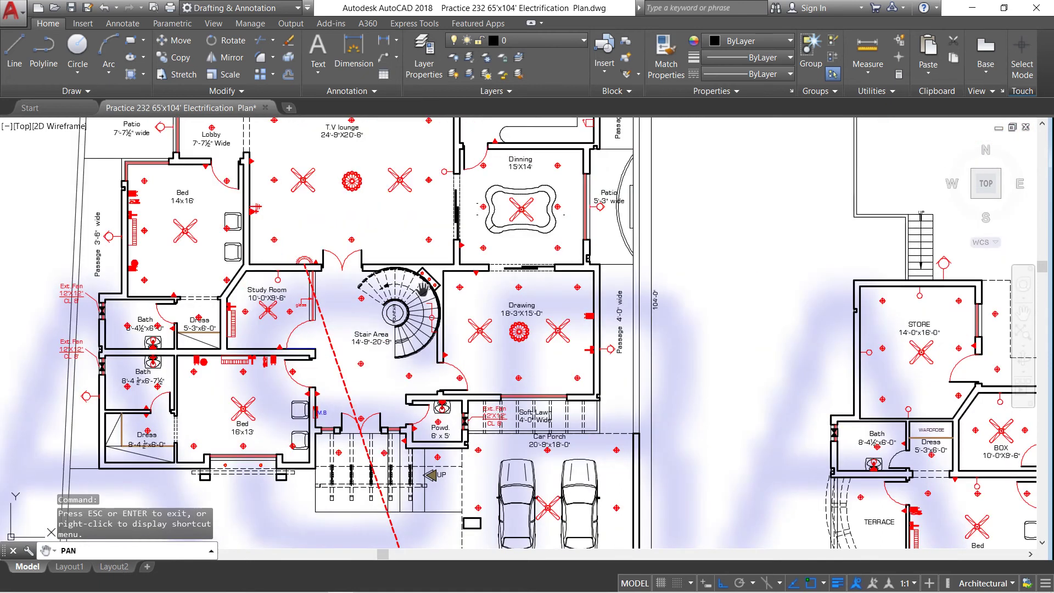
{"action": "scroll", "coordinate": [300, 279], "scroll_direction": "up", "scroll_amount": 3}
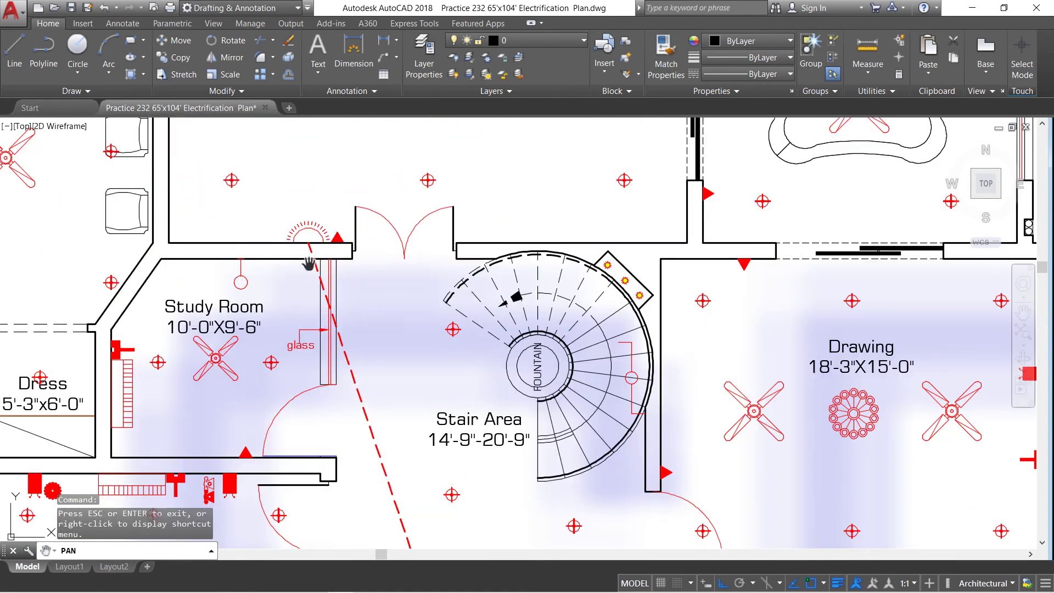
{"action": "left_click_drag", "start_coordinate": [359, 461], "coordinate": [338, 163]}
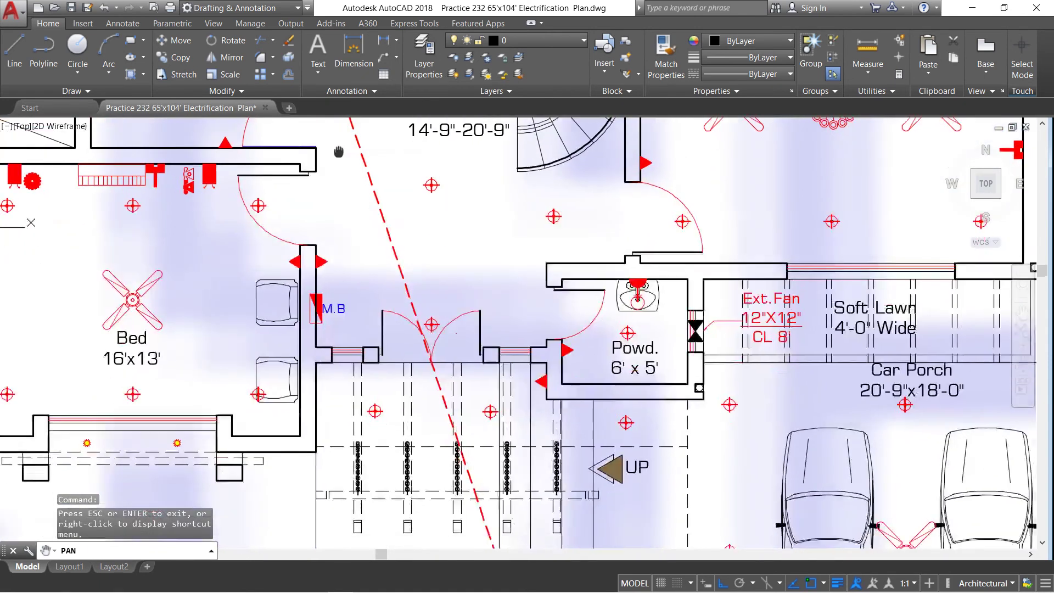
{"action": "left_click_drag", "start_coordinate": [462, 415], "coordinate": [400, 141]}
{"action": "scroll", "coordinate": [419, 335], "scroll_direction": "down", "scroll_amount": 4}
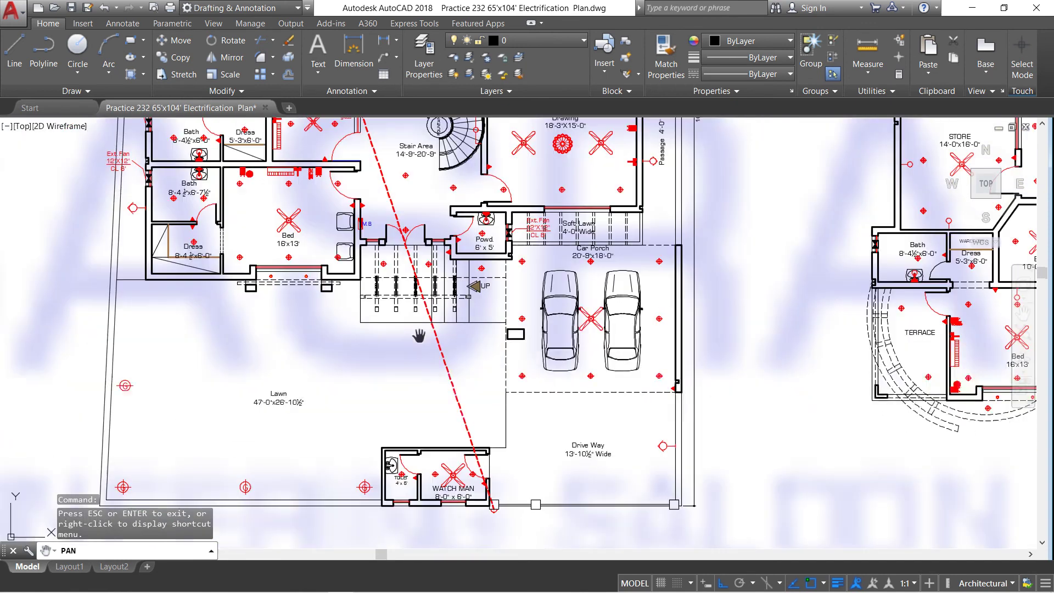
{"action": "scroll", "coordinate": [480, 518], "scroll_direction": "up", "scroll_amount": 4}
{"action": "scroll", "coordinate": [509, 516], "scroll_direction": "up", "scroll_amount": 2}
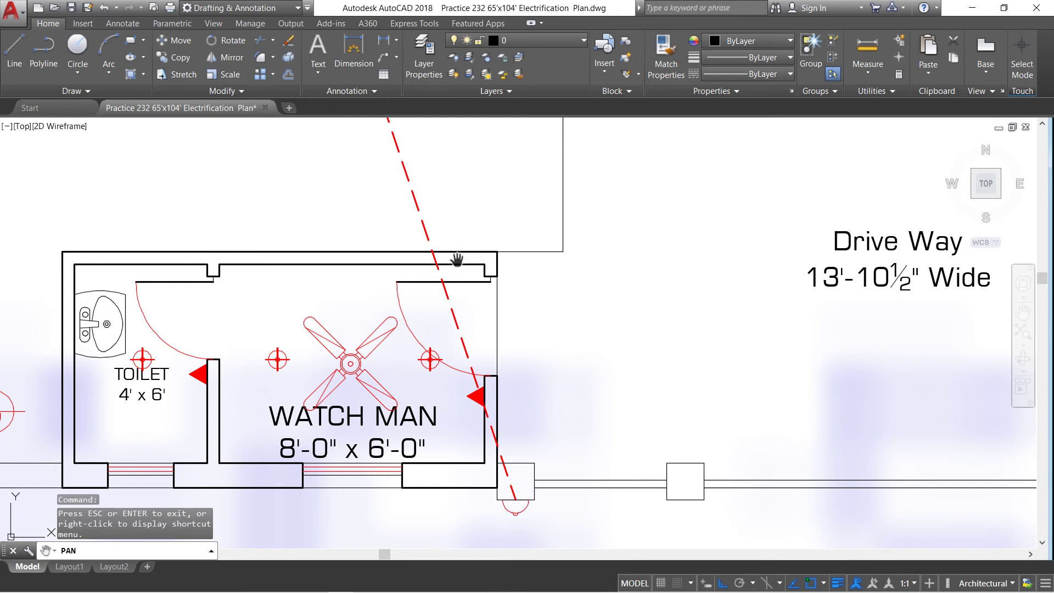
{"action": "scroll", "coordinate": [461, 263], "scroll_direction": "down", "scroll_amount": 5}
{"action": "scroll", "coordinate": [440, 318], "scroll_direction": "up", "scroll_amount": 2}
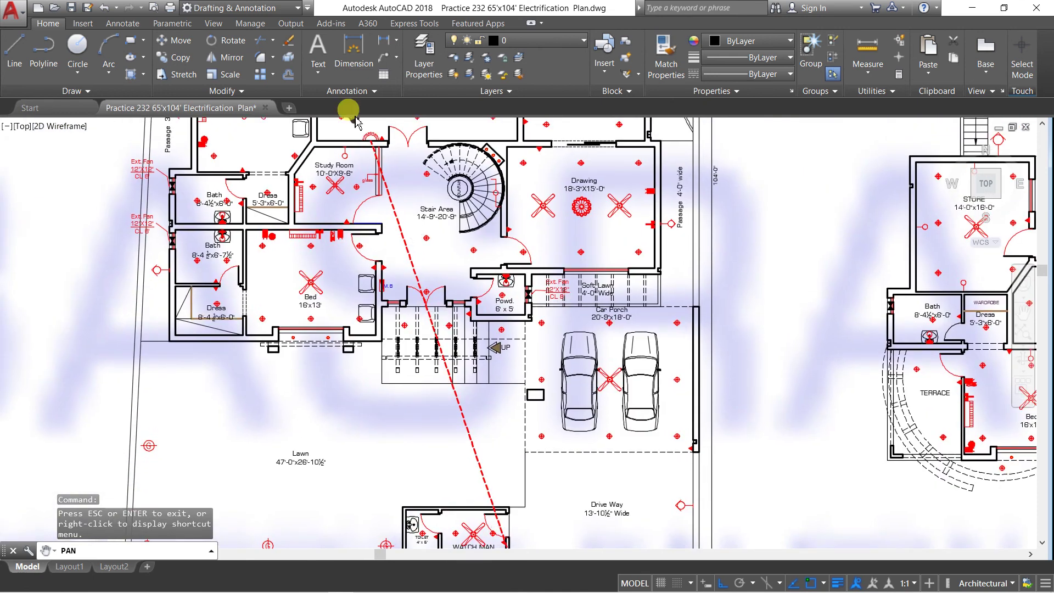
{"action": "left_click_drag", "start_coordinate": [361, 132], "coordinate": [373, 209]}
{"action": "scroll", "coordinate": [373, 209], "scroll_direction": "up", "scroll_amount": 3}
{"action": "scroll", "coordinate": [381, 266], "scroll_direction": "up", "scroll_amount": 2}
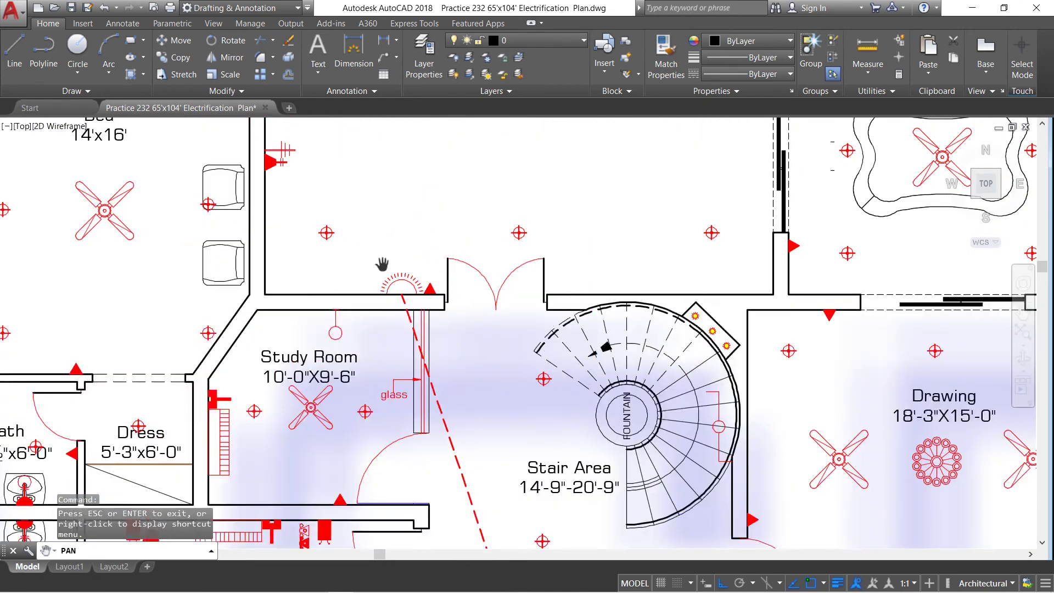
{"action": "scroll", "coordinate": [356, 281], "scroll_direction": "down", "scroll_amount": 4}
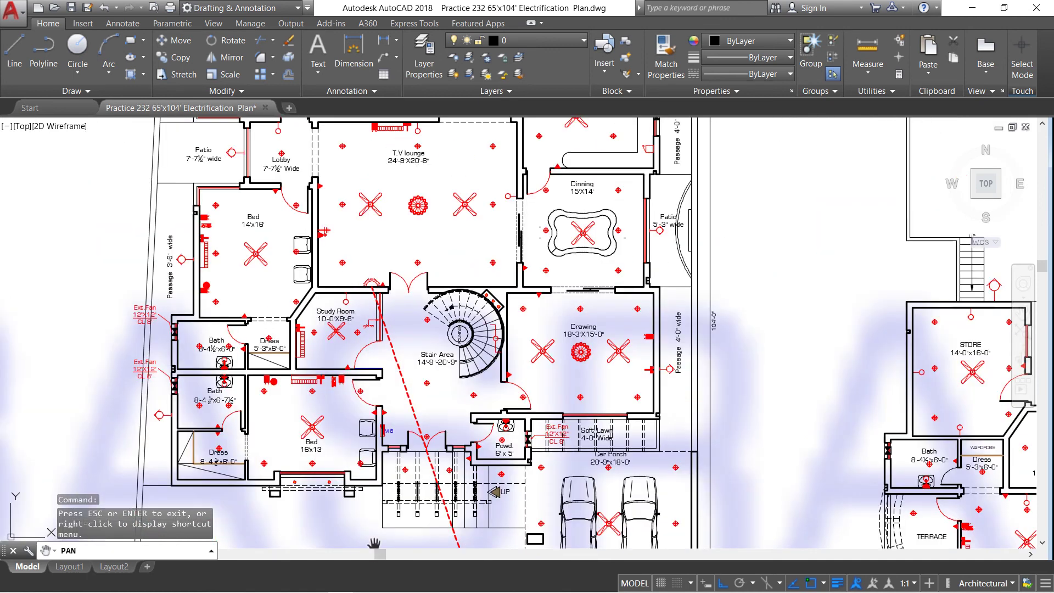
{"action": "scroll", "coordinate": [391, 456], "scroll_direction": "up", "scroll_amount": 3}
{"action": "scroll", "coordinate": [389, 406], "scroll_direction": "up", "scroll_amount": 2}
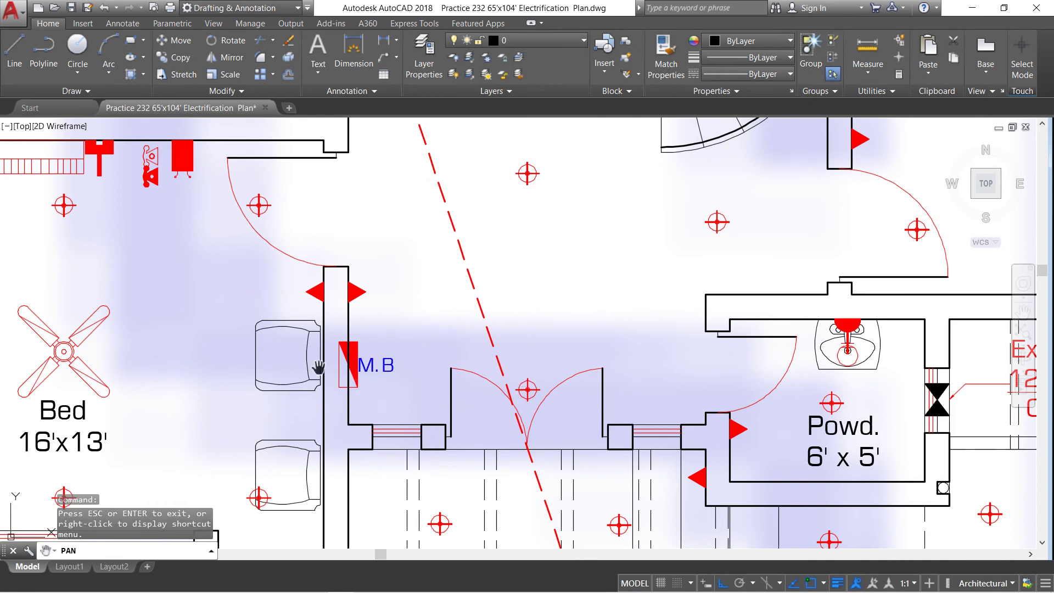
{"action": "scroll", "coordinate": [439, 340], "scroll_direction": "down", "scroll_amount": 4}
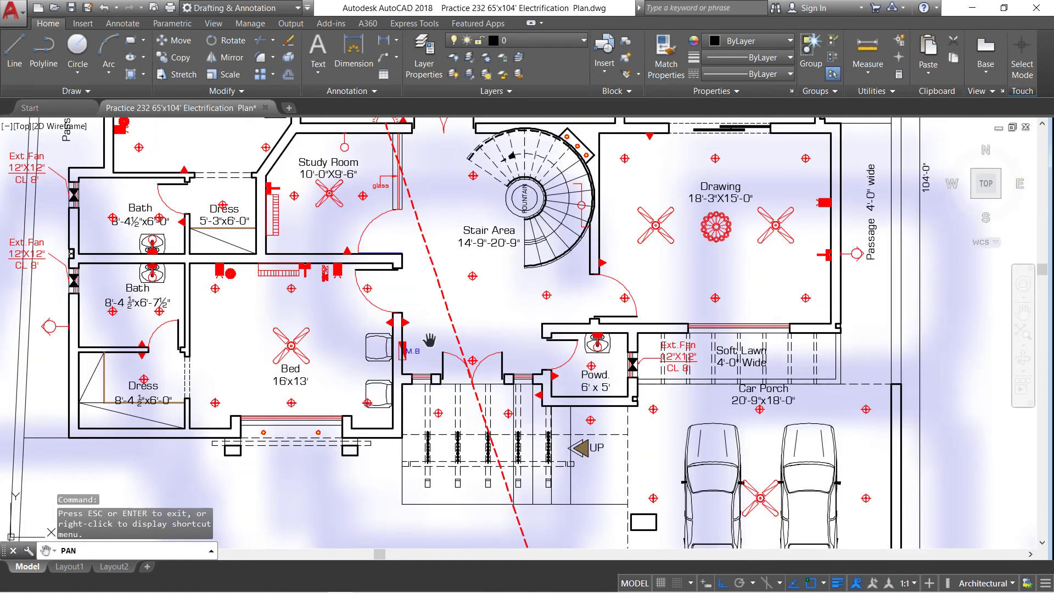
{"action": "scroll", "coordinate": [429, 341], "scroll_direction": "down", "scroll_amount": 3}
{"action": "scroll", "coordinate": [659, 469], "scroll_direction": "up", "scroll_amount": 3}
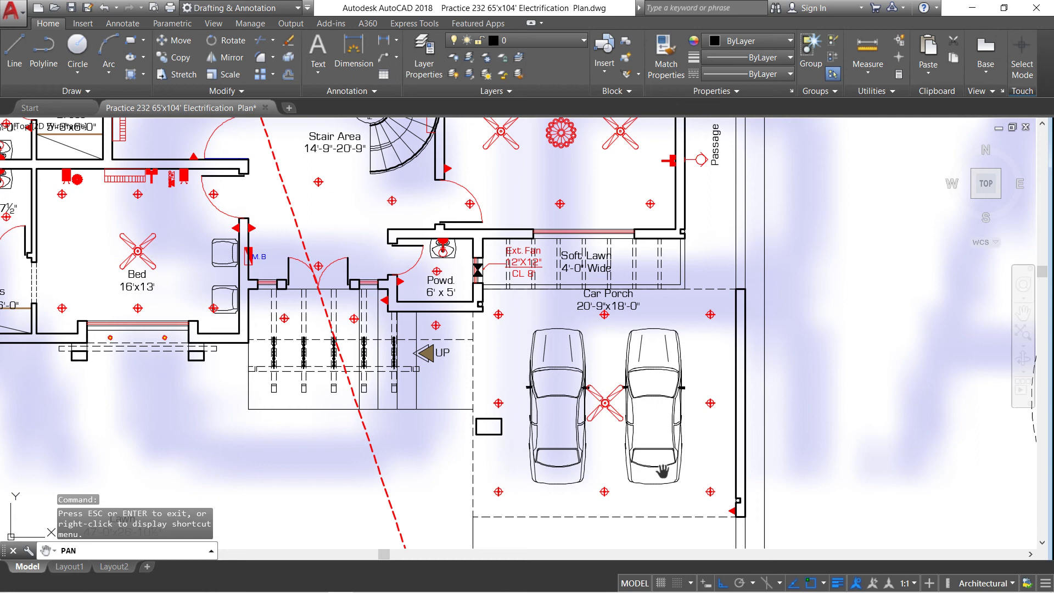
{"action": "scroll", "coordinate": [735, 526], "scroll_direction": "down", "scroll_amount": 1}
{"action": "scroll", "coordinate": [732, 523], "scroll_direction": "up", "scroll_amount": 3}
{"action": "scroll", "coordinate": [714, 494], "scroll_direction": "down", "scroll_amount": 1}
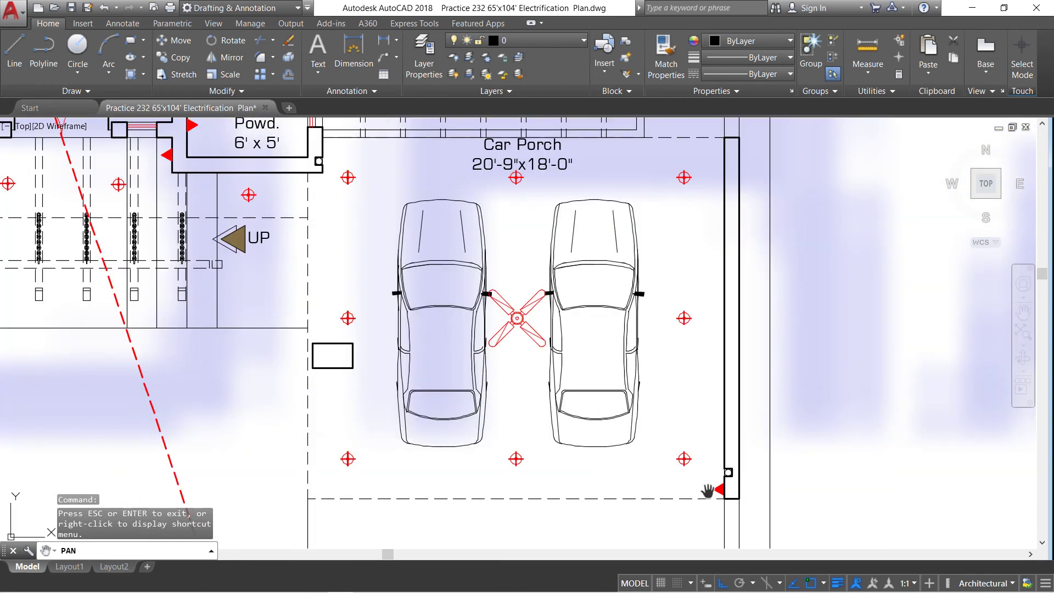
{"action": "scroll", "coordinate": [707, 490], "scroll_direction": "down", "scroll_amount": 2}
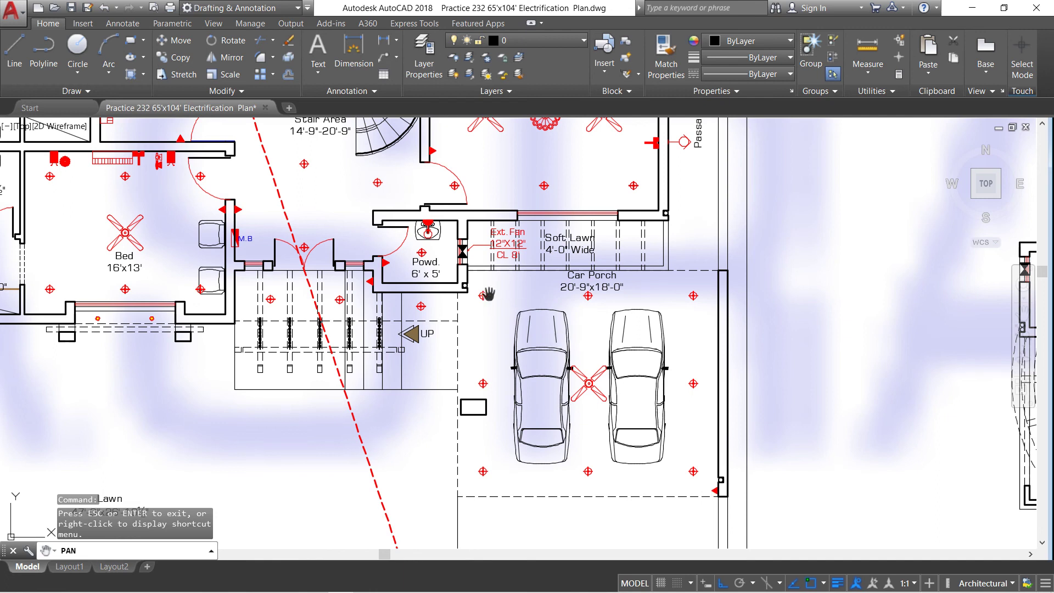
{"action": "scroll", "coordinate": [487, 270], "scroll_direction": "up", "scroll_amount": 4}
{"action": "scroll", "coordinate": [486, 265], "scroll_direction": "down", "scroll_amount": 4}
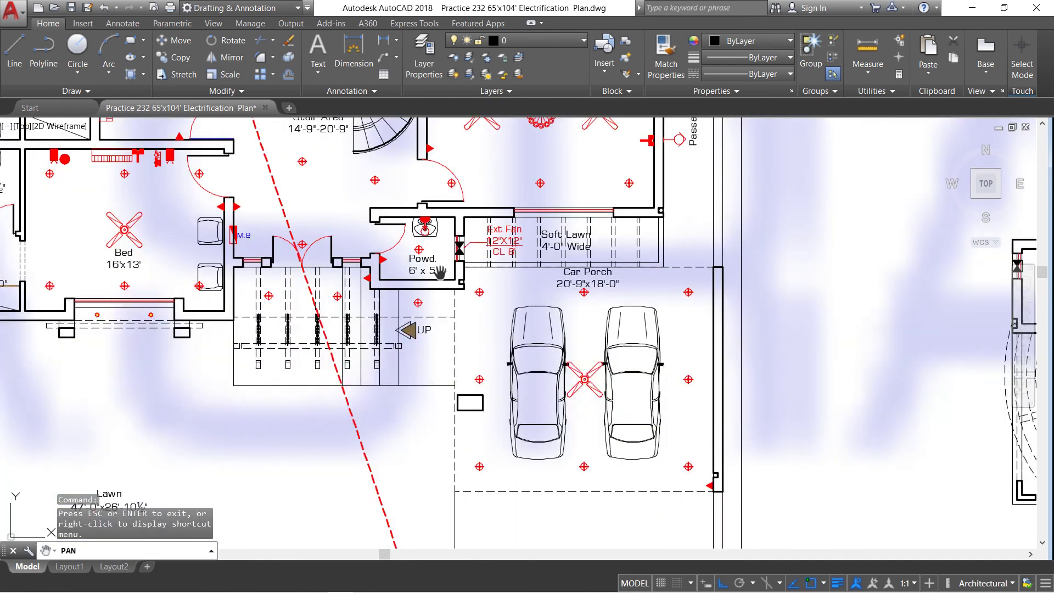
{"action": "scroll", "coordinate": [252, 275], "scroll_direction": "up", "scroll_amount": 4}
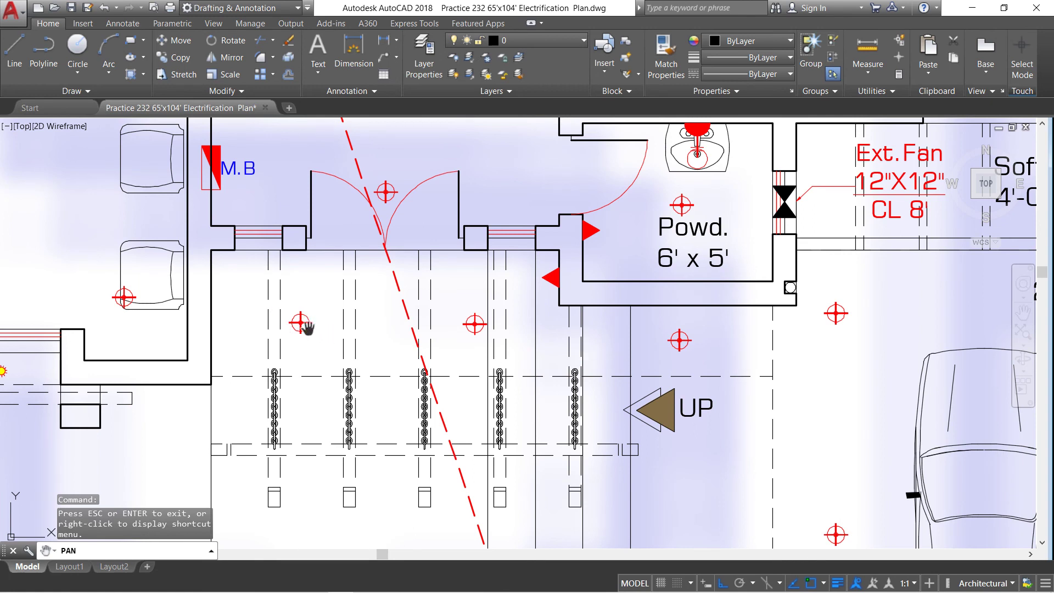
{"action": "scroll", "coordinate": [256, 333], "scroll_direction": "down", "scroll_amount": 2}
{"action": "scroll", "coordinate": [255, 333], "scroll_direction": "down", "scroll_amount": 2}
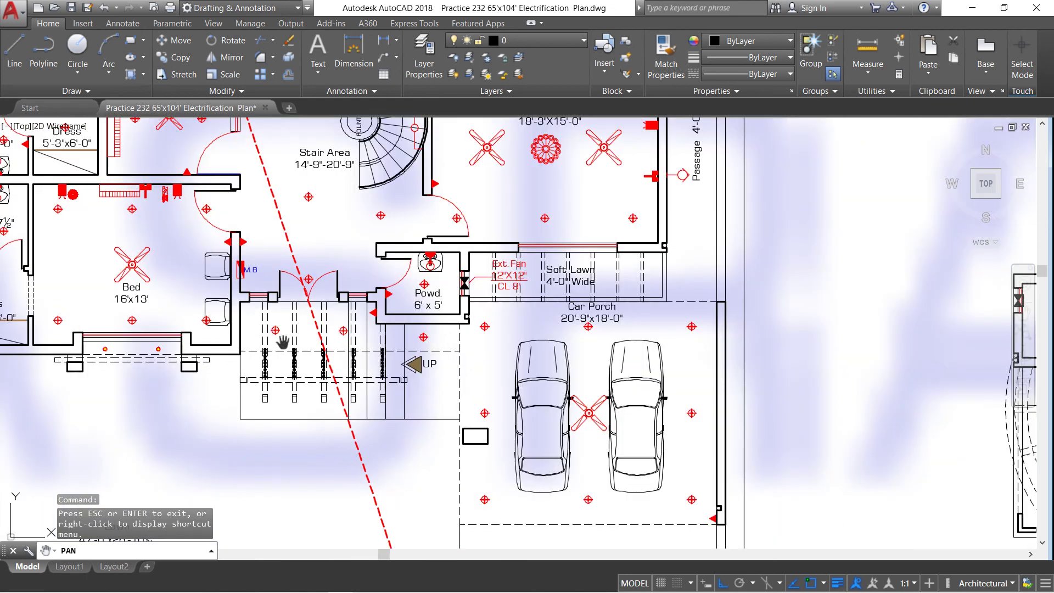
{"action": "scroll", "coordinate": [103, 349], "scroll_direction": "up", "scroll_amount": 2}
{"action": "scroll", "coordinate": [103, 349], "scroll_direction": "up", "scroll_amount": 4}
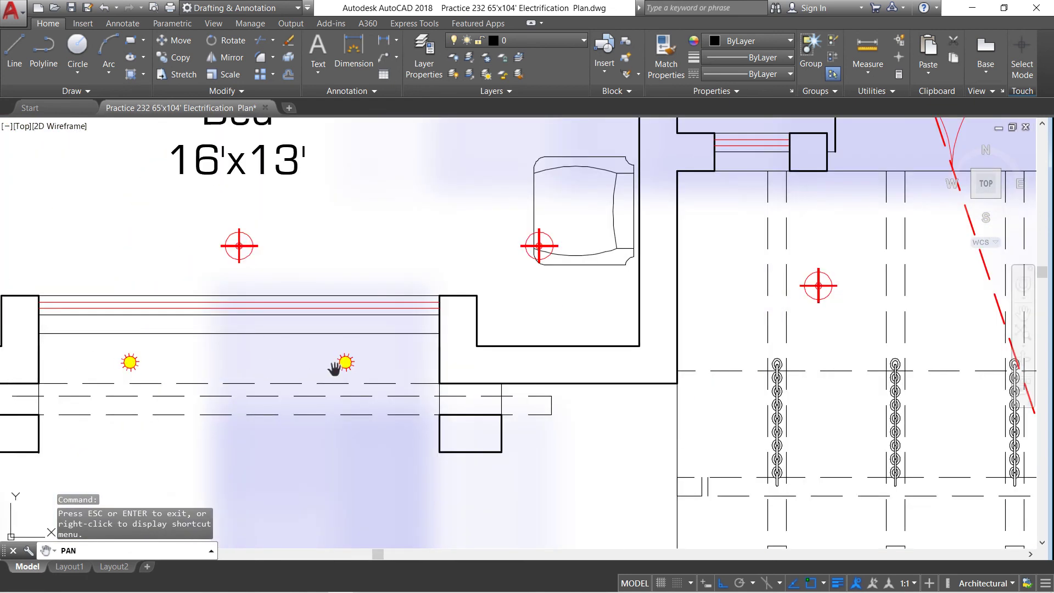
{"action": "scroll", "coordinate": [229, 349], "scroll_direction": "down", "scroll_amount": 3}
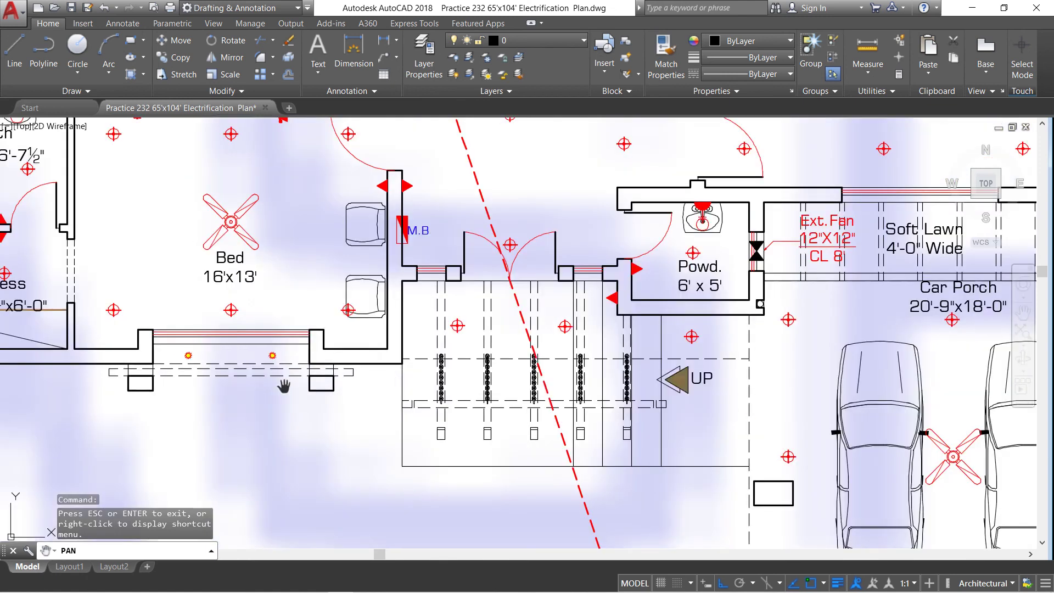
{"action": "scroll", "coordinate": [325, 385], "scroll_direction": "down", "scroll_amount": 3}
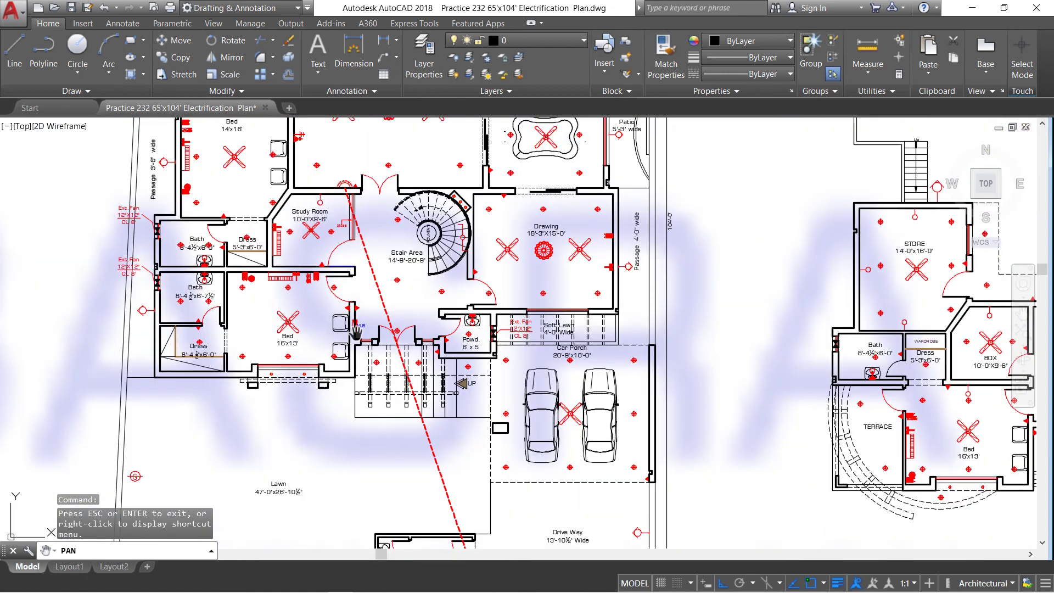
{"action": "scroll", "coordinate": [344, 208], "scroll_direction": "up", "scroll_amount": 4}
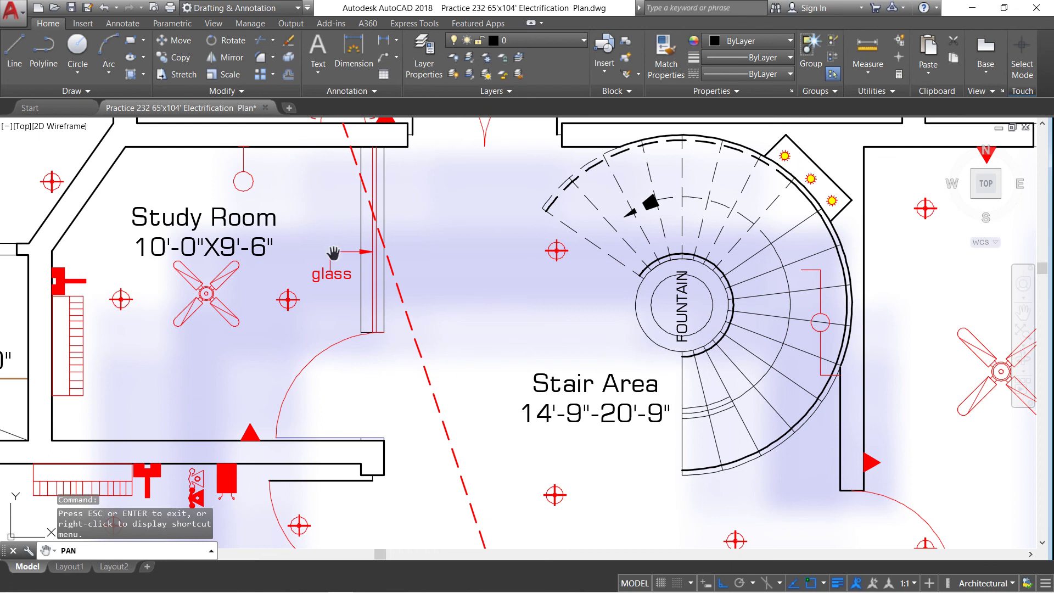
{"action": "scroll", "coordinate": [338, 281], "scroll_direction": "down", "scroll_amount": 3}
{"action": "scroll", "coordinate": [341, 288], "scroll_direction": "down", "scroll_amount": 2}
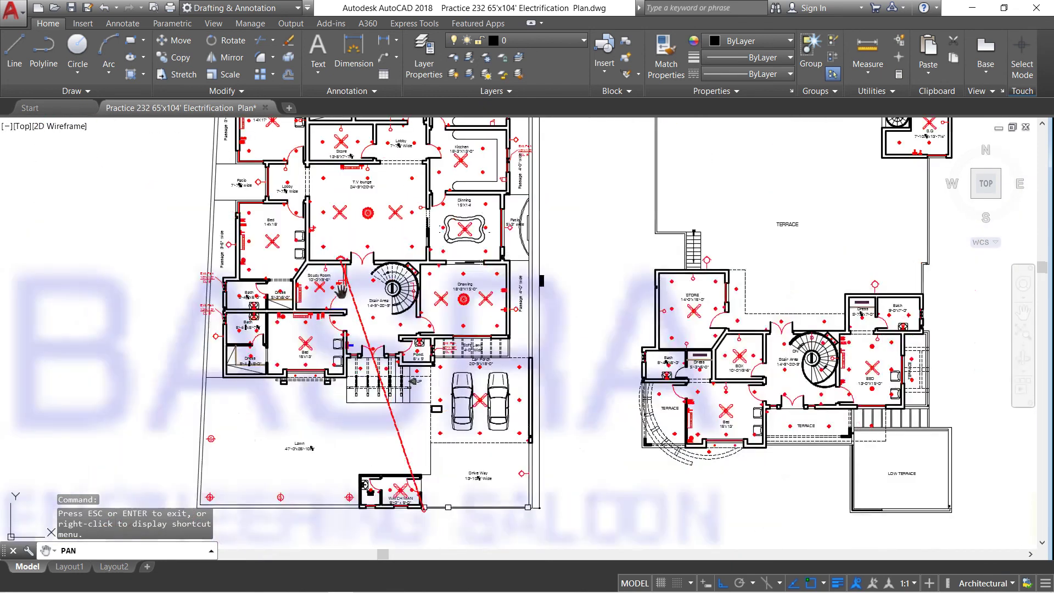
{"action": "left_click_drag", "start_coordinate": [365, 231], "coordinate": [369, 305]}
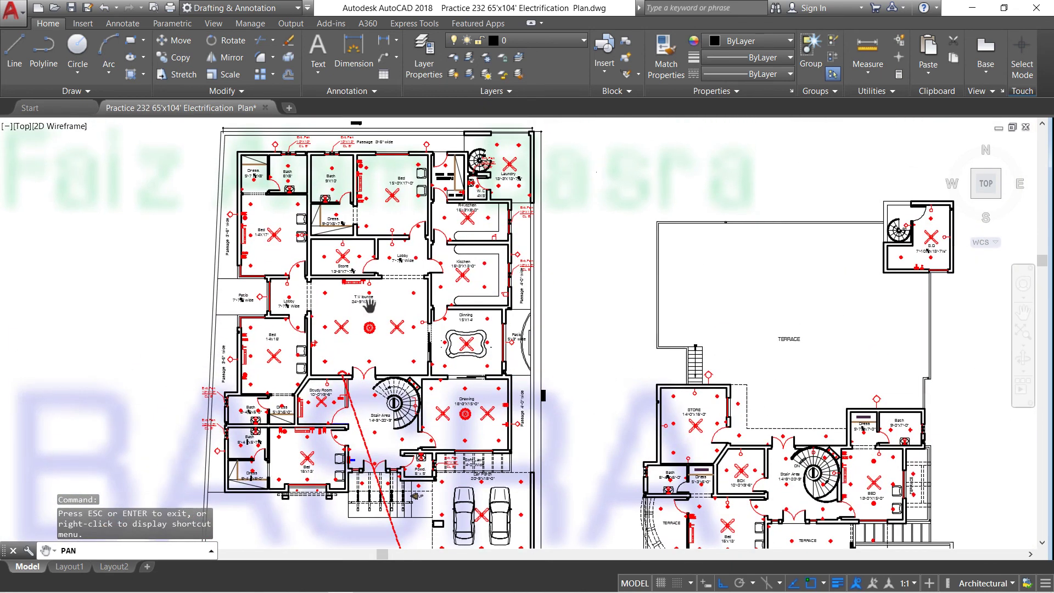
{"action": "scroll", "coordinate": [369, 305], "scroll_direction": "down", "scroll_amount": 3}
{"action": "scroll", "coordinate": [386, 419], "scroll_direction": "up", "scroll_amount": 2}
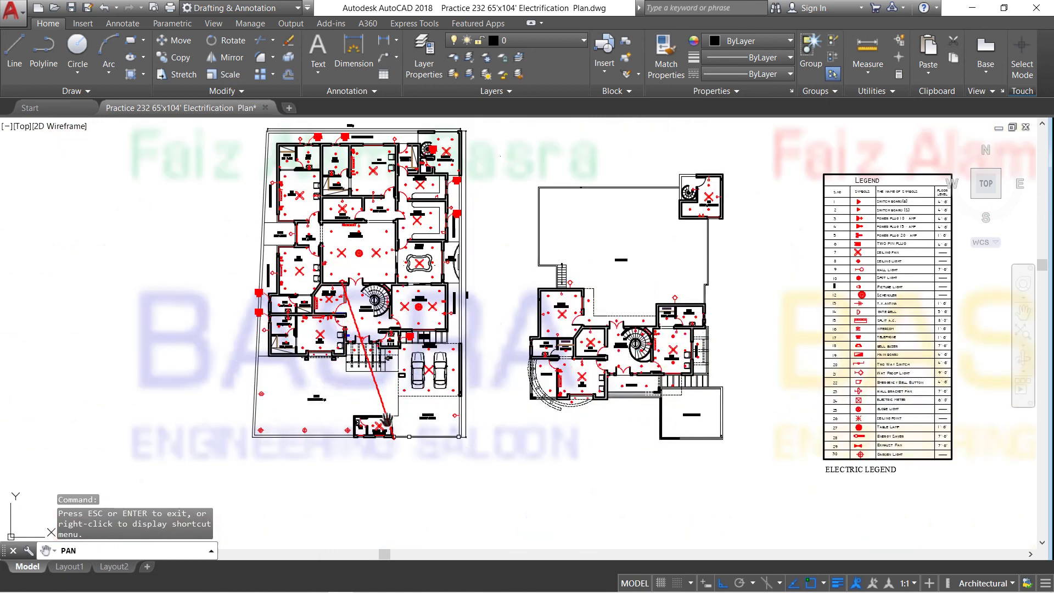
{"action": "scroll", "coordinate": [379, 426], "scroll_direction": "up", "scroll_amount": 2}
{"action": "left_click_drag", "start_coordinate": [792, 311], "coordinate": [488, 328]}
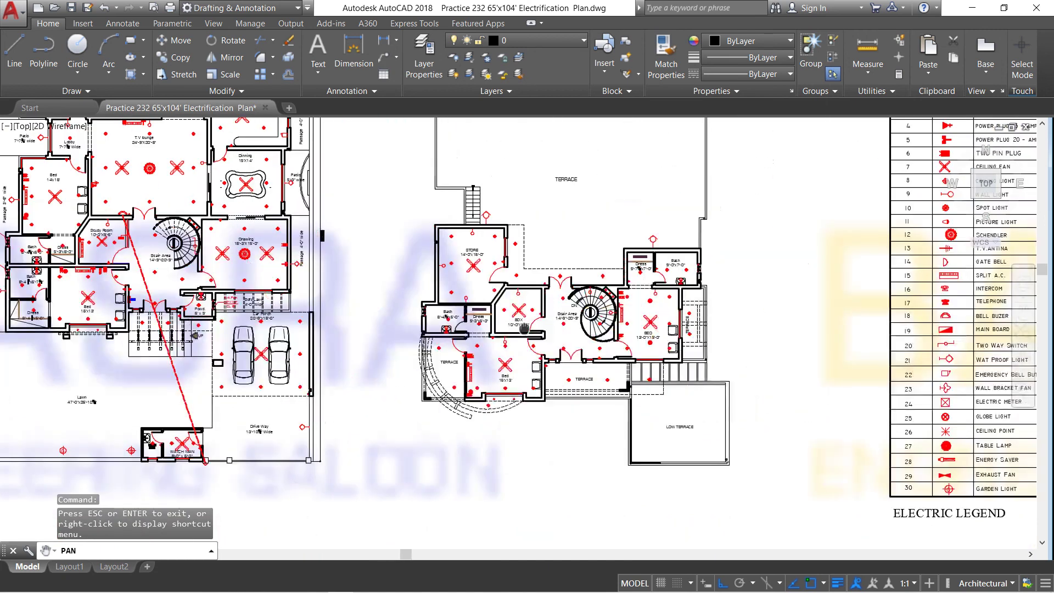
{"action": "scroll", "coordinate": [487, 328], "scroll_direction": "down", "scroll_amount": 4}
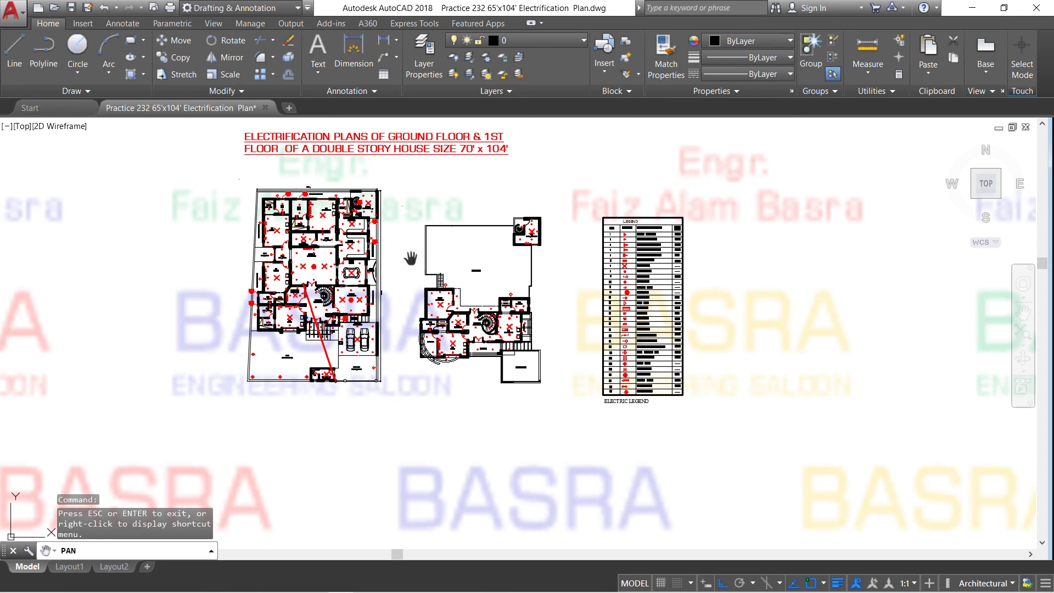
{"action": "scroll", "coordinate": [601, 384], "scroll_direction": "up", "scroll_amount": 3}
{"action": "scroll", "coordinate": [601, 385], "scroll_direction": "up", "scroll_amount": 1}
{"action": "scroll", "coordinate": [629, 409], "scroll_direction": "down", "scroll_amount": 4}
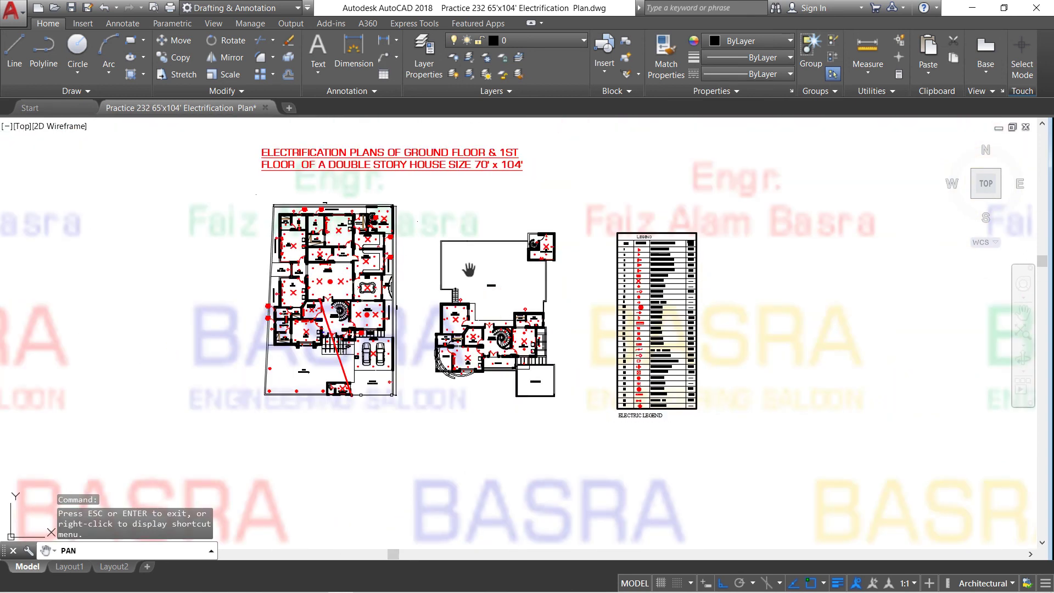
{"action": "scroll", "coordinate": [271, 187], "scroll_direction": "up", "scroll_amount": 4}
{"action": "mouse_move", "coordinate": [348, 207]}
{"action": "left_mouse_down"}
{"action": "mouse_move", "coordinate": [295, 344]}
{"action": "mouse_move", "coordinate": [294, 245]}
{"action": "left_mouse_up"}
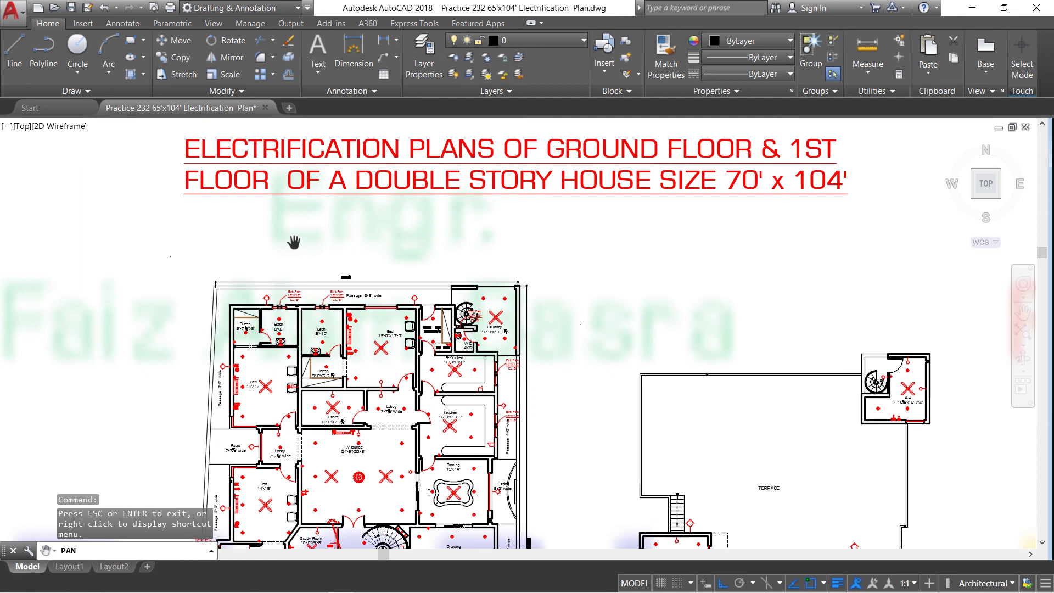
{"action": "scroll", "coordinate": [323, 269], "scroll_direction": "down", "scroll_amount": 2}
Step: Leave panning and move the red two-line title about 12'-6 1/2" down, just above the floor plans
{"action": "right_click", "coordinate": [278, 162]}
{"action": "left_click", "coordinate": [294, 168]}
{"action": "left_click", "coordinate": [172, 44]}
{"action": "left_click", "coordinate": [233, 168]}
{"action": "left_click", "coordinate": [234, 168]}
{"action": "key", "text": "Return"}
{"action": "left_click", "coordinate": [191, 160]}
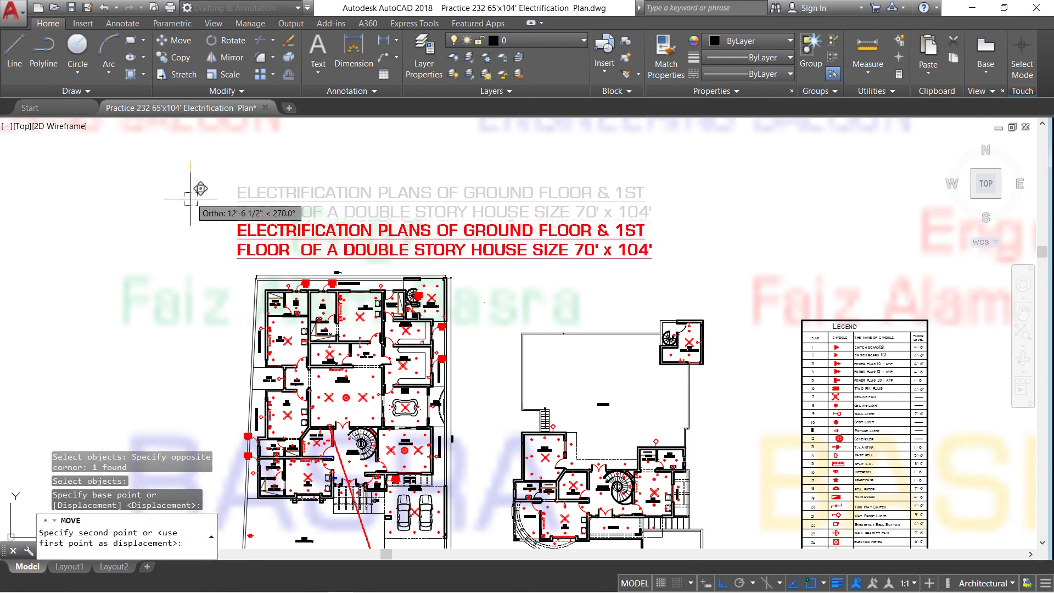
{"action": "left_click", "coordinate": [190, 199]}
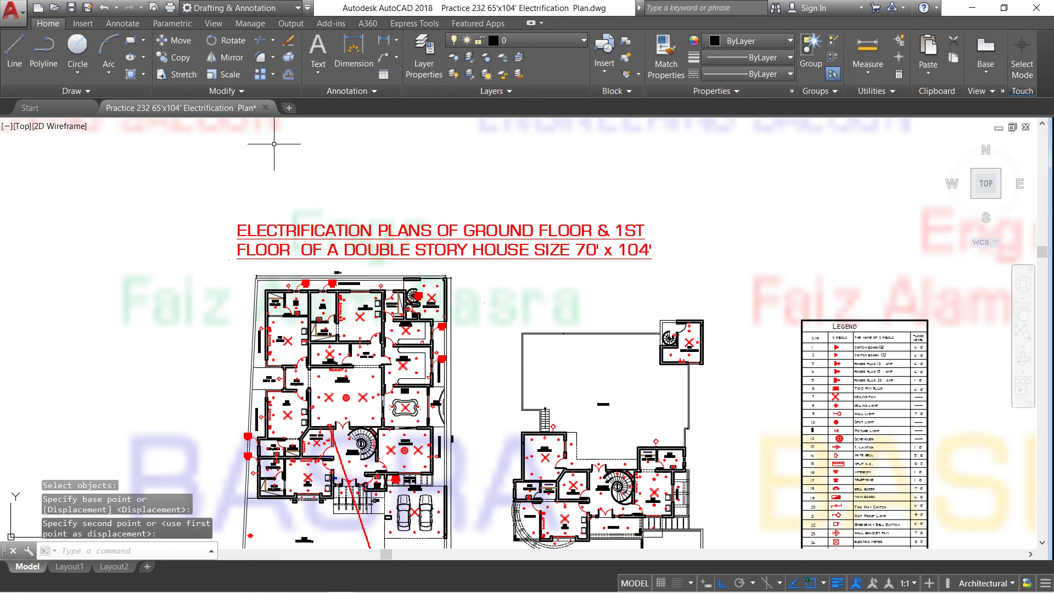